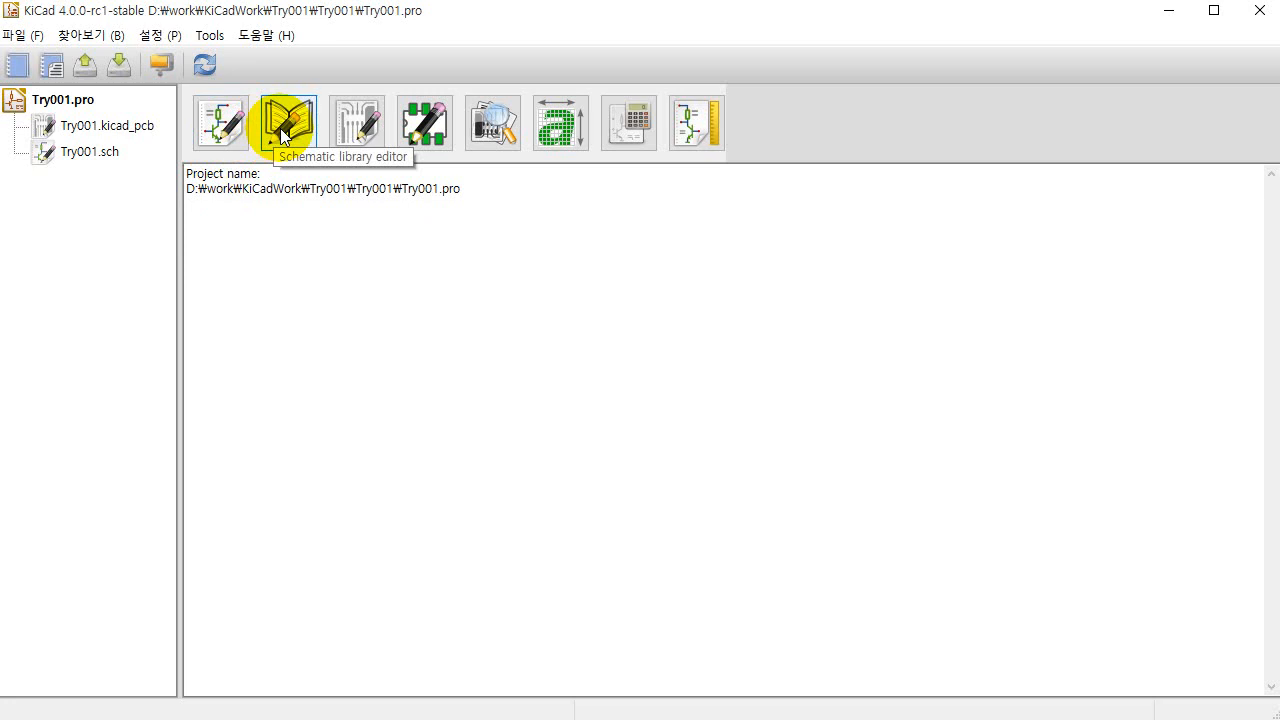
- Open the Footprint Editor from the Try001 project
{"action": "left_click", "coordinate": [357, 127]}
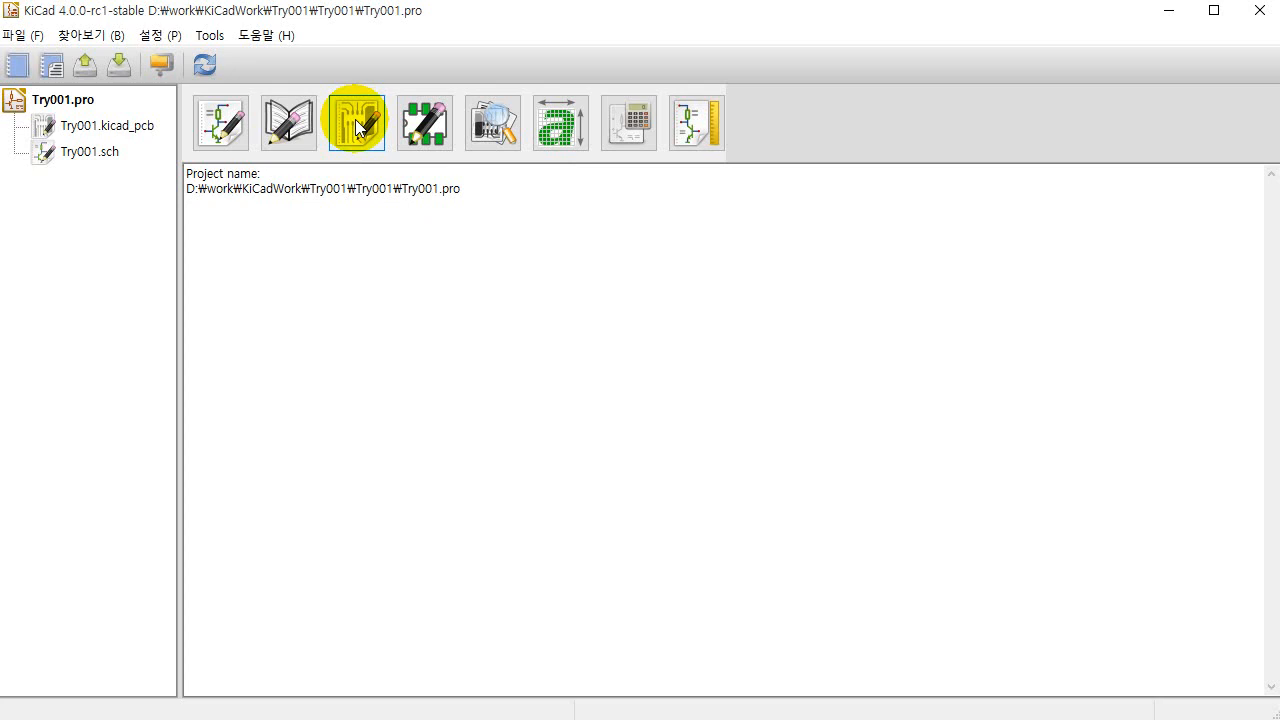
{"action": "left_click", "coordinate": [431, 134]}
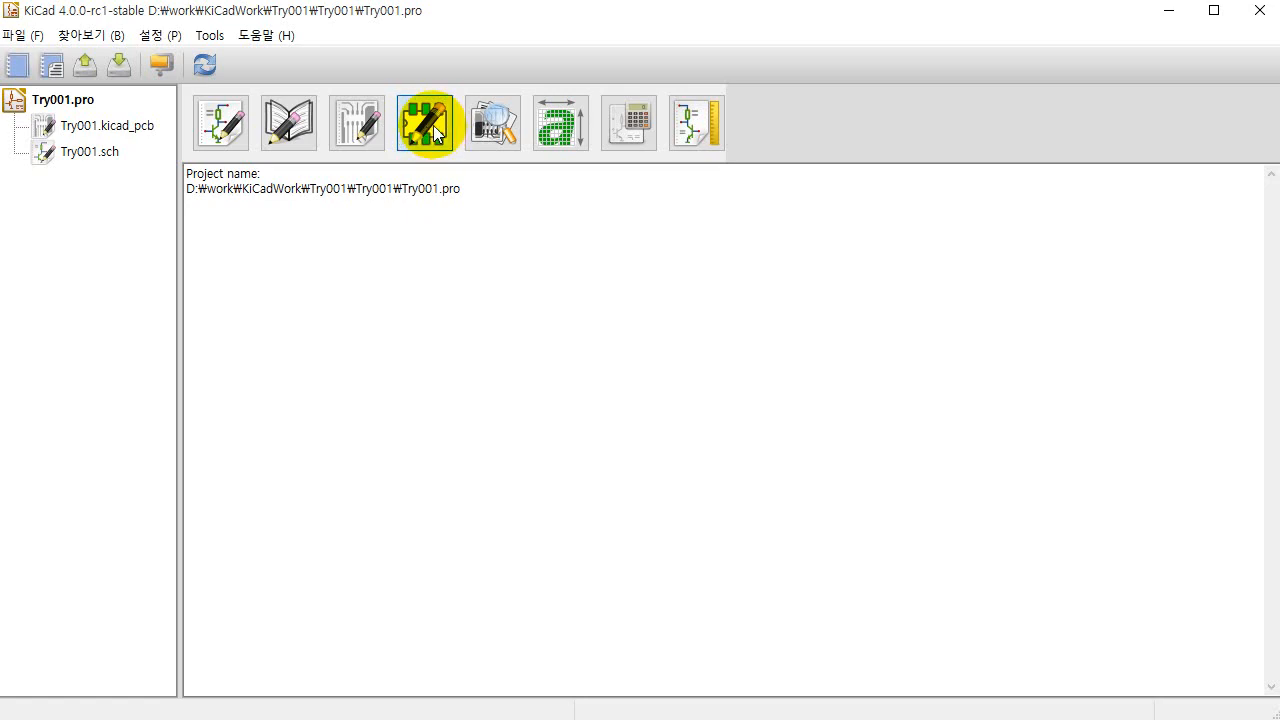
{"action": "left_click", "coordinate": [430, 125]}
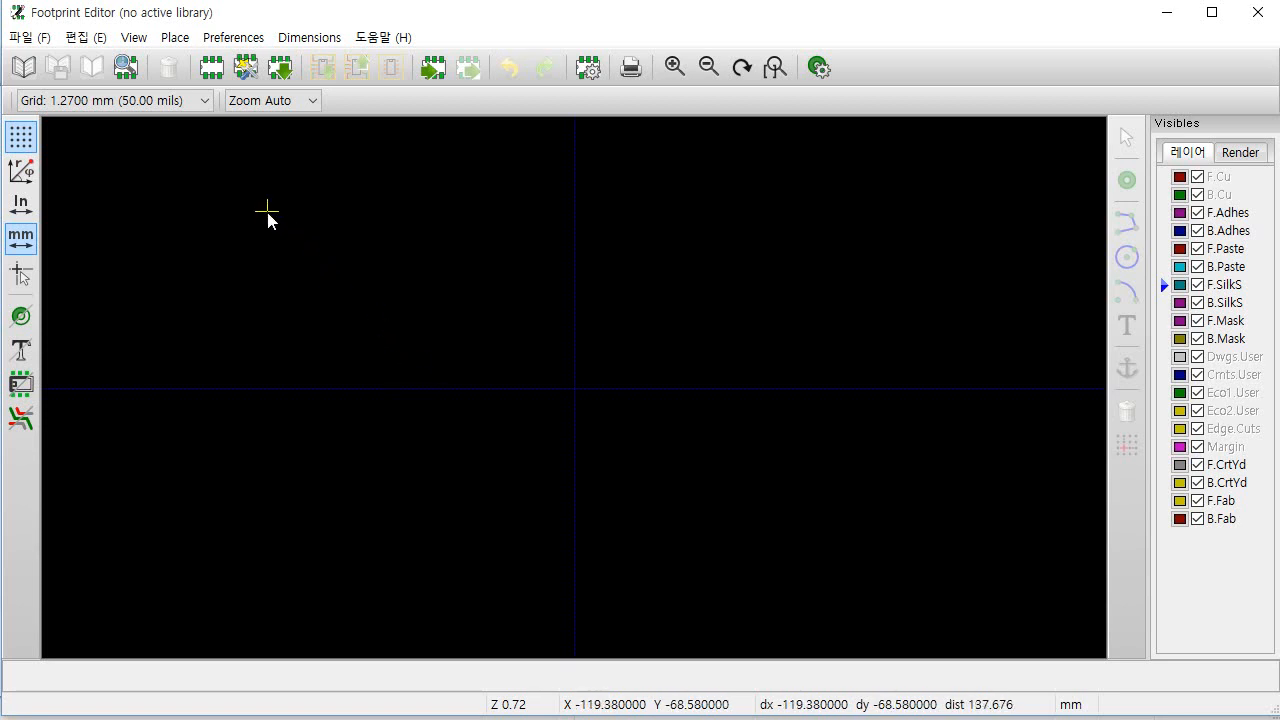
- Create a new footprint named ProMini
{"action": "left_click", "coordinate": [124, 67]}
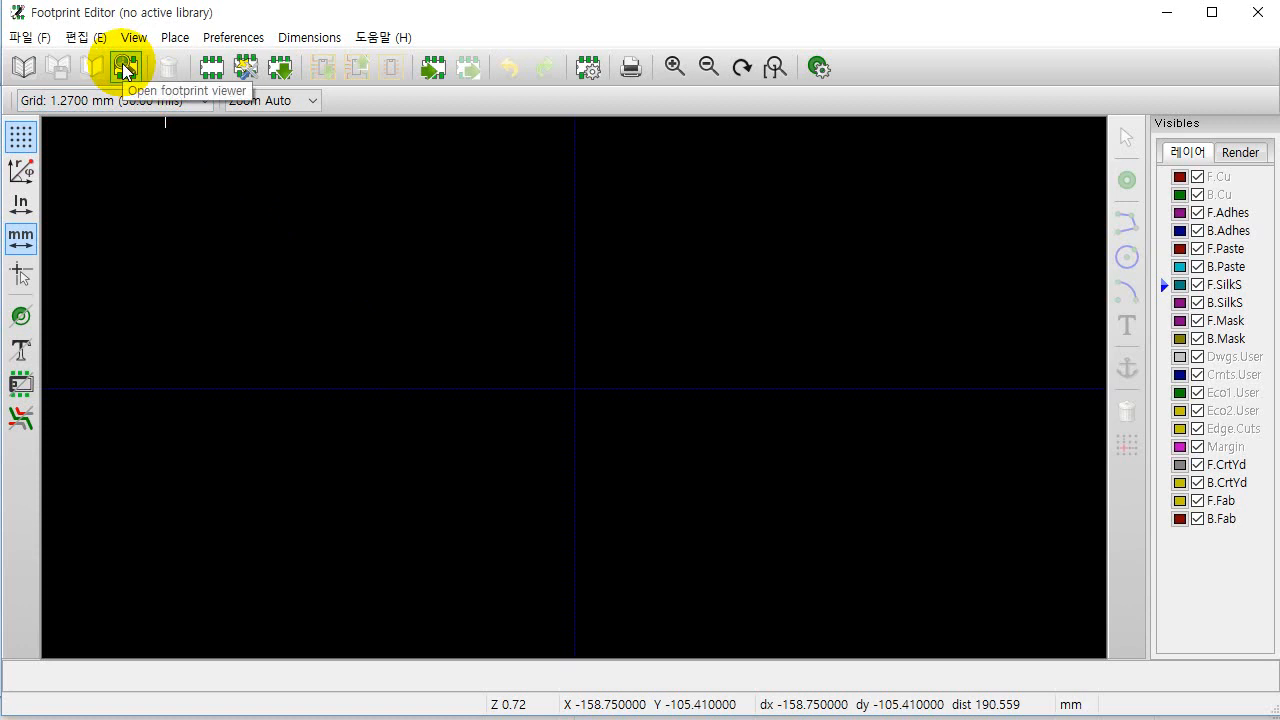
{"action": "left_click", "coordinate": [211, 70]}
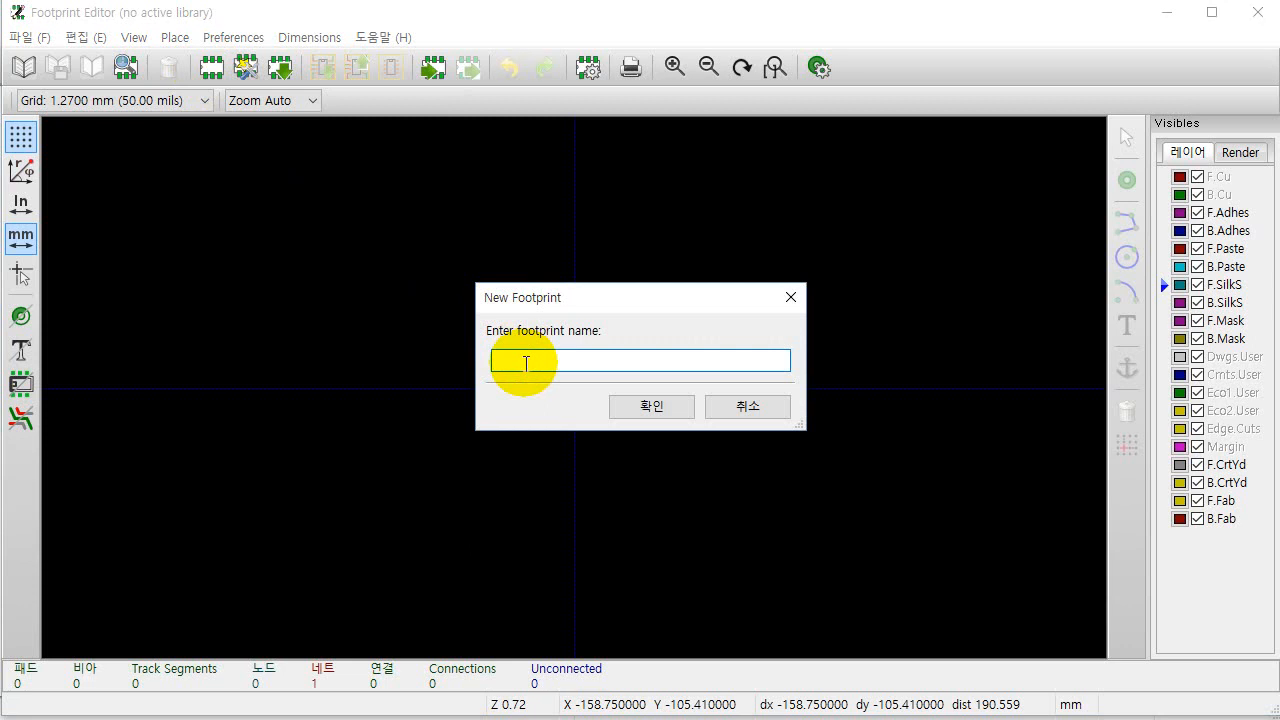
{"action": "type", "text": "ProMini"}
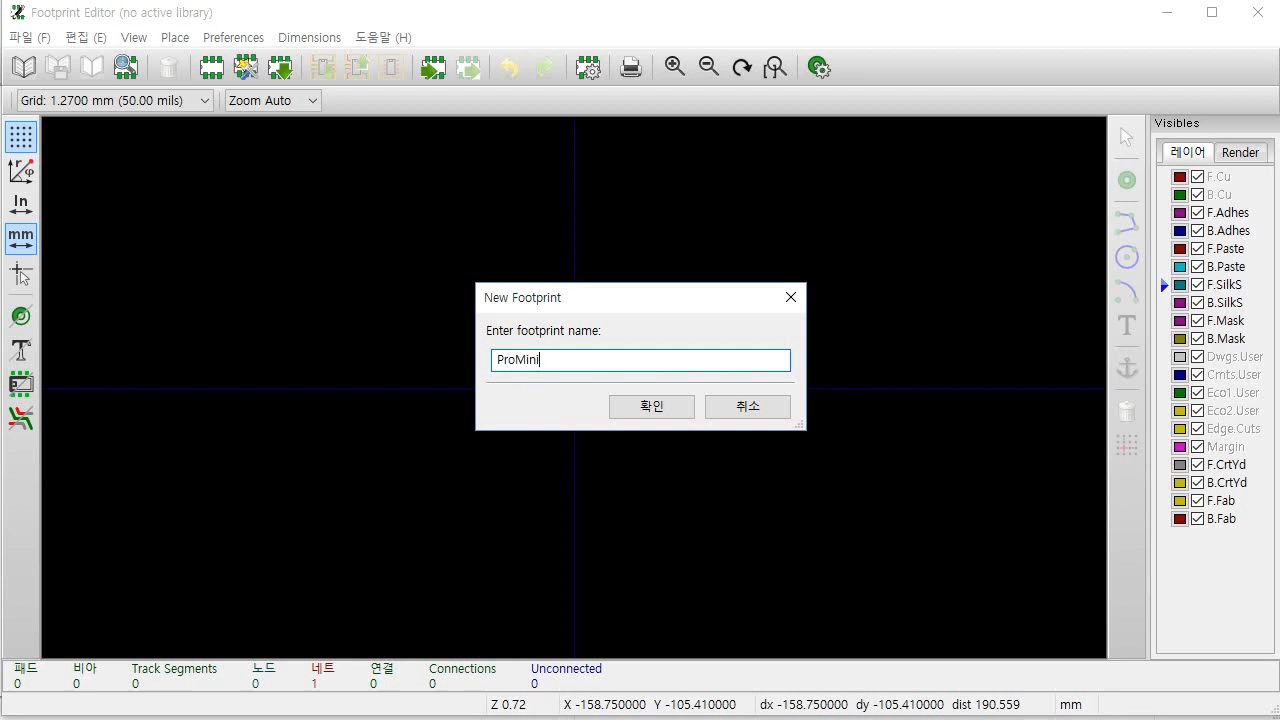
{"action": "left_click", "coordinate": [622, 395]}
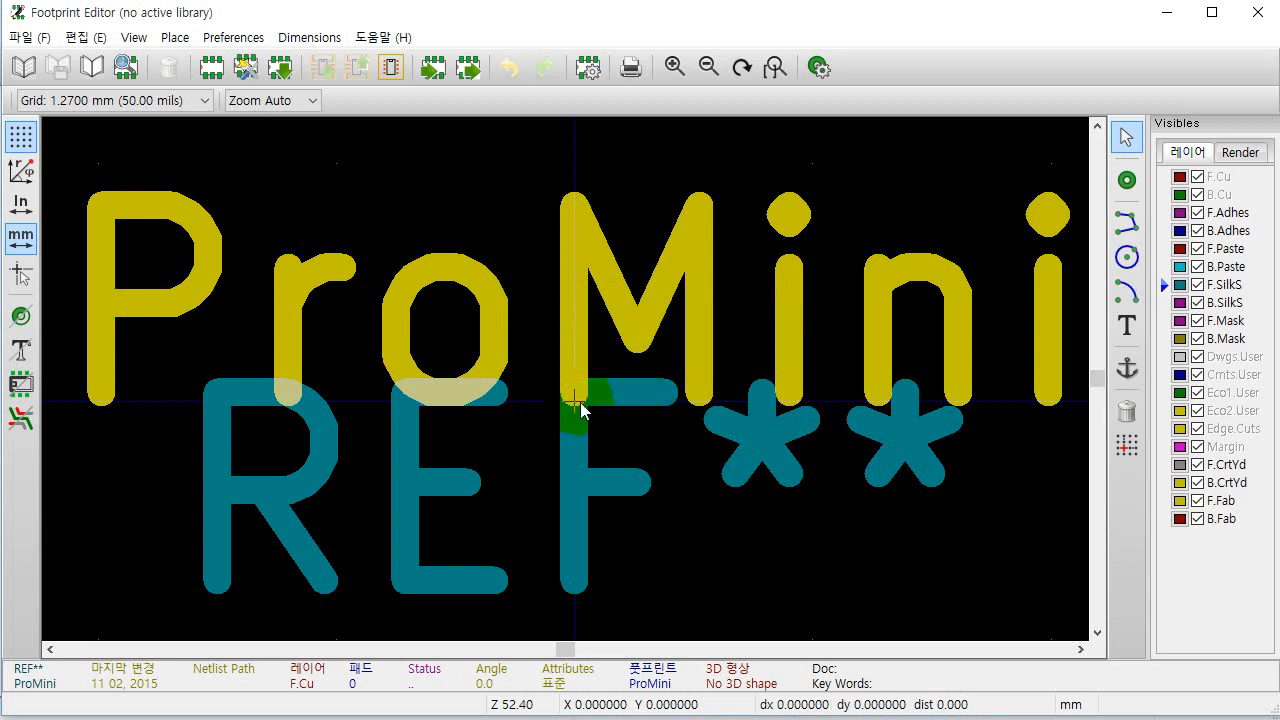
- Move the ProMini value text and the REF** reference text clear of the origin to its left, with ProMini above REF**
{"action": "scroll", "coordinate": [572, 400], "scroll_direction": "down", "scroll_amount": 2}
{"action": "scroll", "coordinate": [568, 378], "scroll_direction": "down", "scroll_amount": 4}
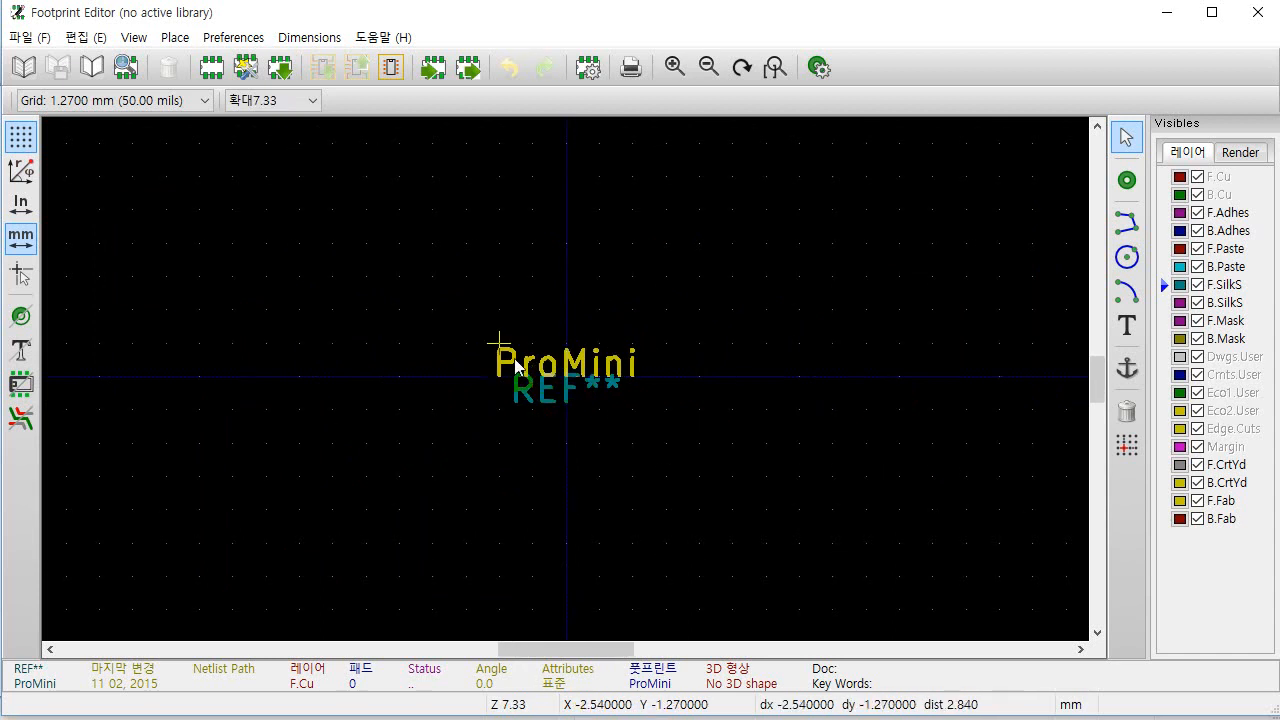
{"action": "left_click_drag", "start_coordinate": [515, 367], "coordinate": [150, 348]}
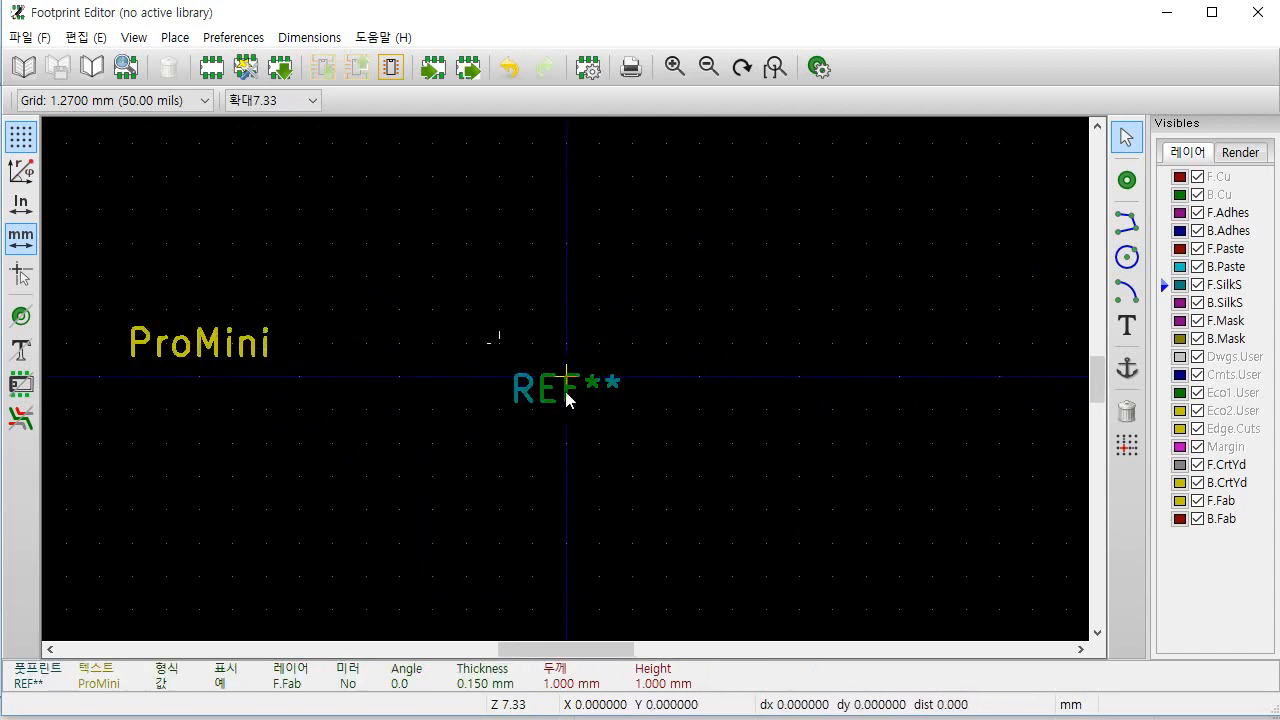
{"action": "left_click_drag", "start_coordinate": [566, 394], "coordinate": [192, 425]}
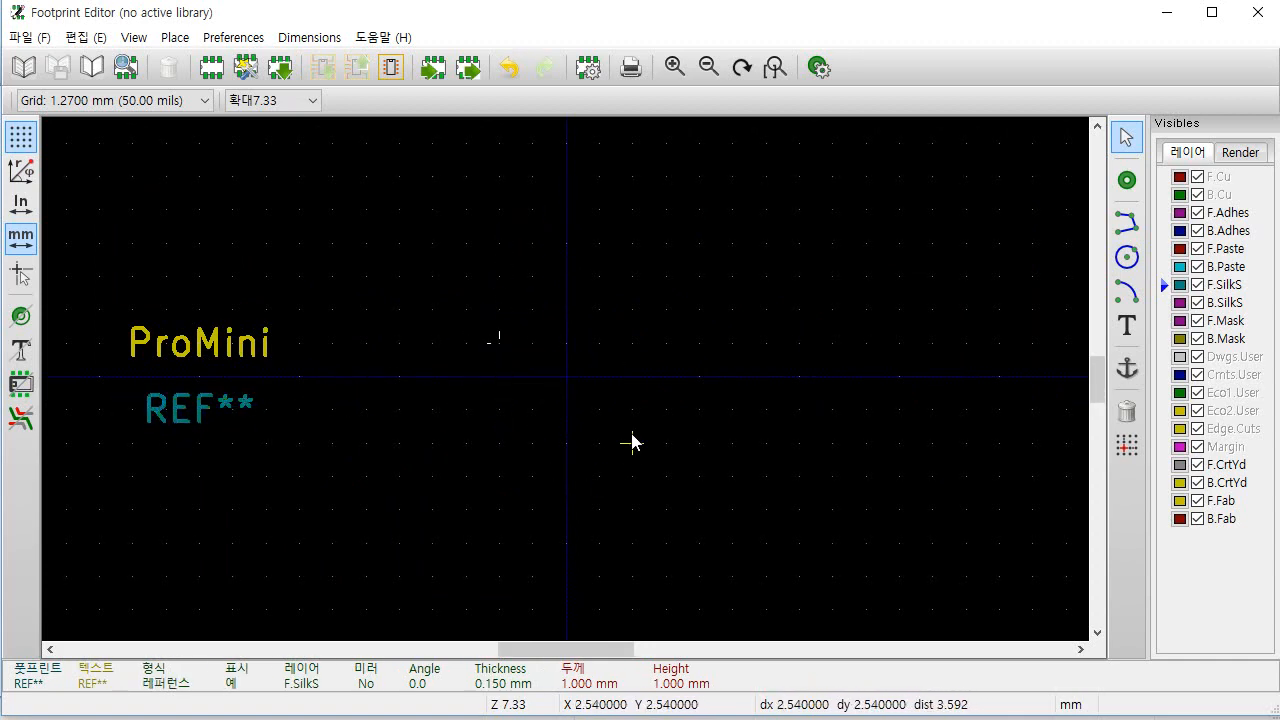
- Place a through-hole pad on the vertical axis above the origin at X 0, Y -16.51 mm
{"action": "scroll", "coordinate": [591, 271], "scroll_direction": "down", "scroll_amount": 2}
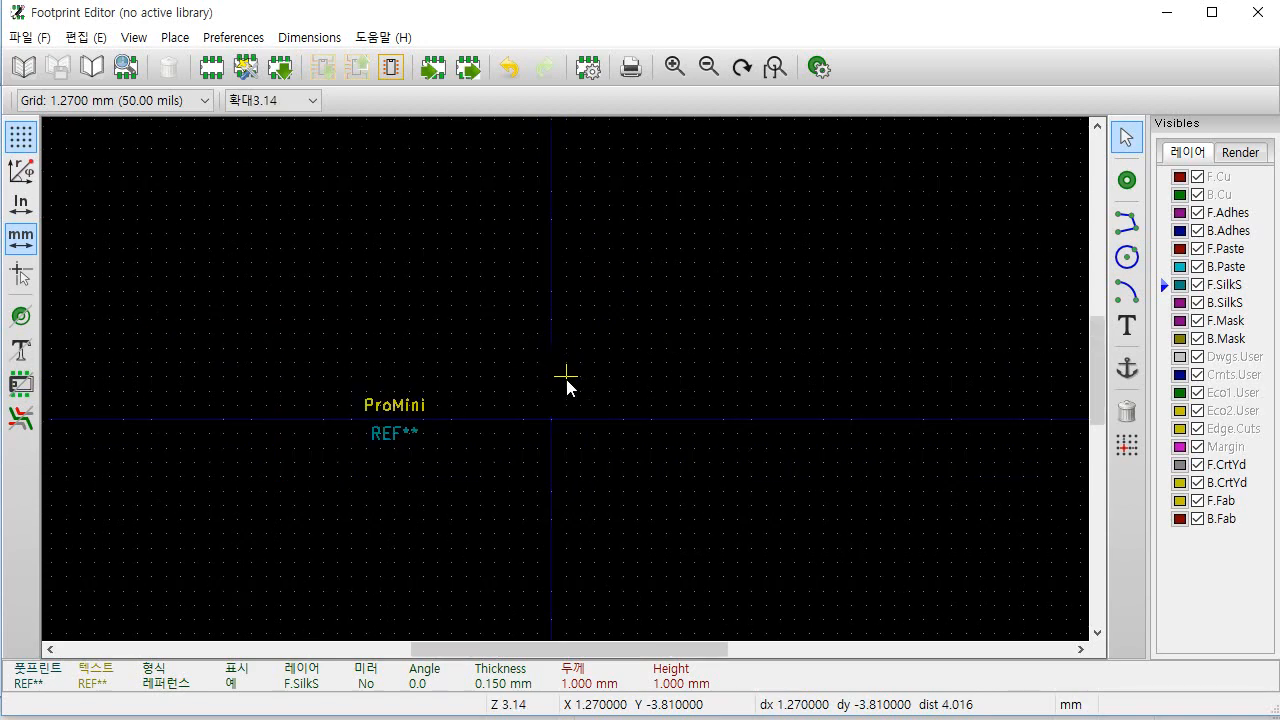
{"action": "scroll", "coordinate": [566, 378], "scroll_direction": "down", "scroll_amount": 1}
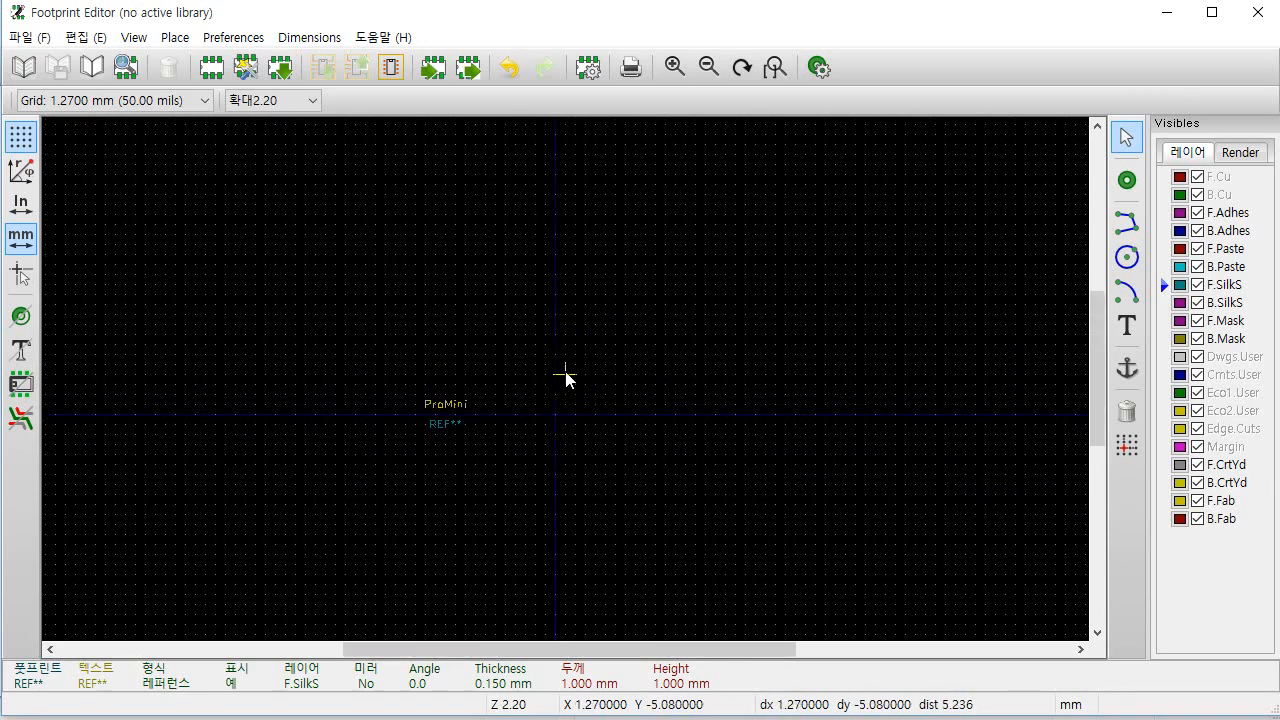
{"action": "scroll", "coordinate": [566, 378], "scroll_direction": "up", "scroll_amount": 1}
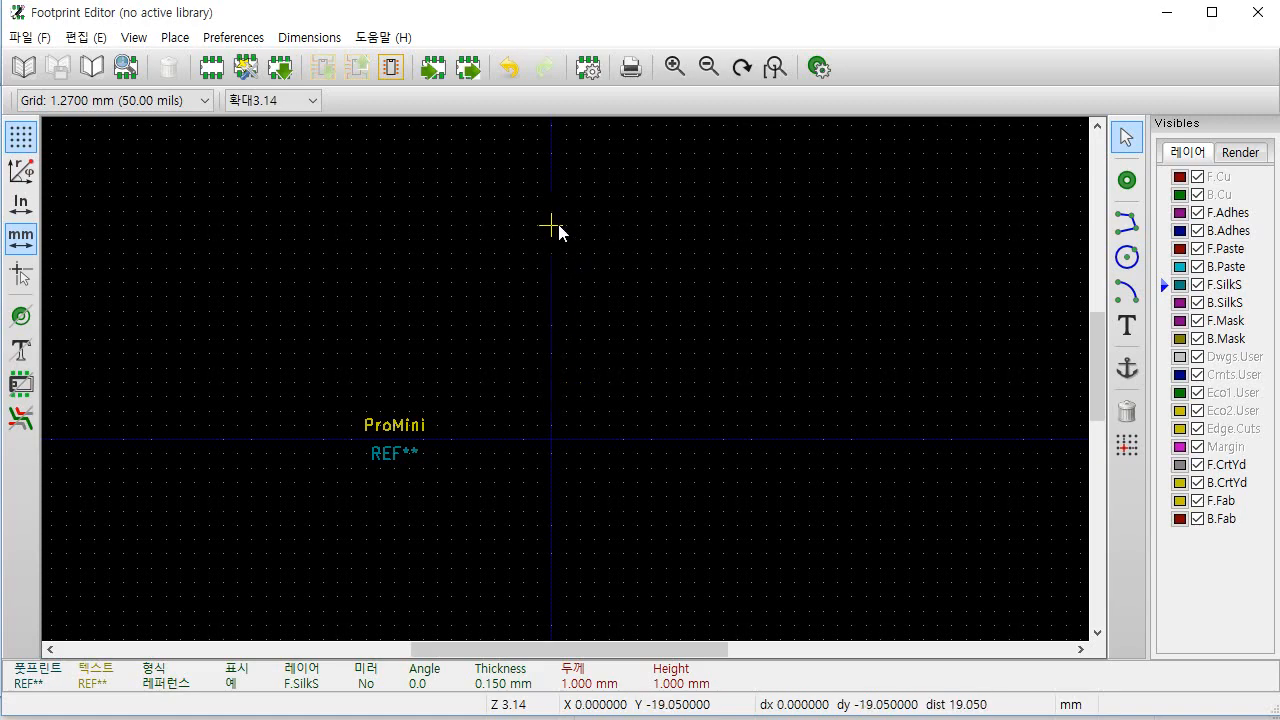
{"action": "scroll", "coordinate": [559, 226], "scroll_direction": "up", "scroll_amount": 1}
{"action": "middle_click_drag", "start_coordinate": [550, 558], "coordinate": [622, 364]}
{"action": "scroll", "coordinate": [622, 364], "scroll_direction": "up", "scroll_amount": 1}
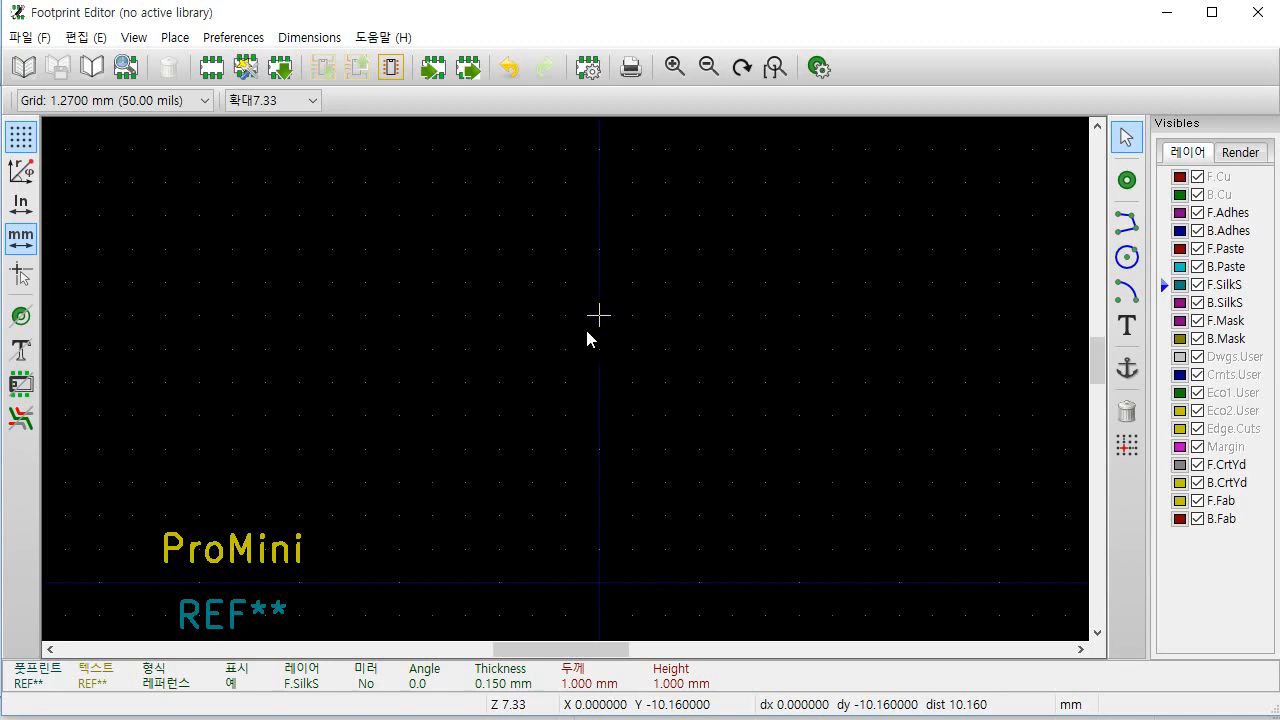
{"action": "left_click", "coordinate": [1126, 181]}
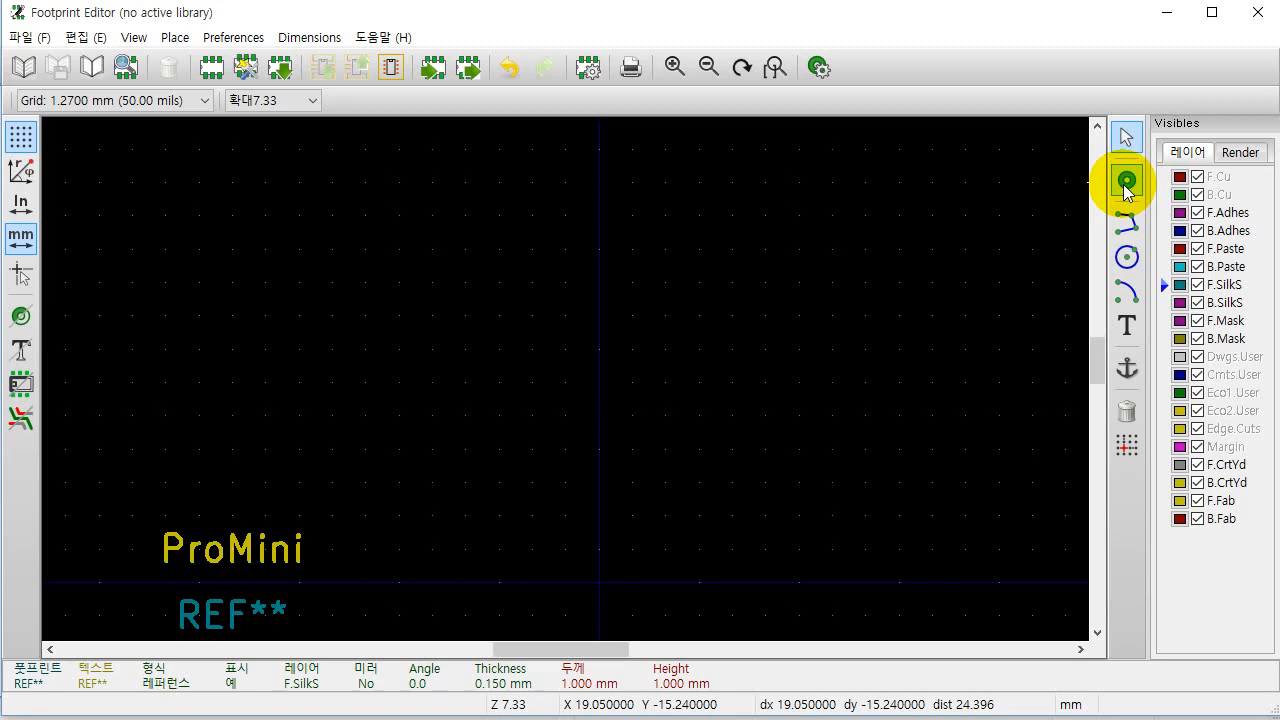
{"action": "left_click", "coordinate": [1127, 182]}
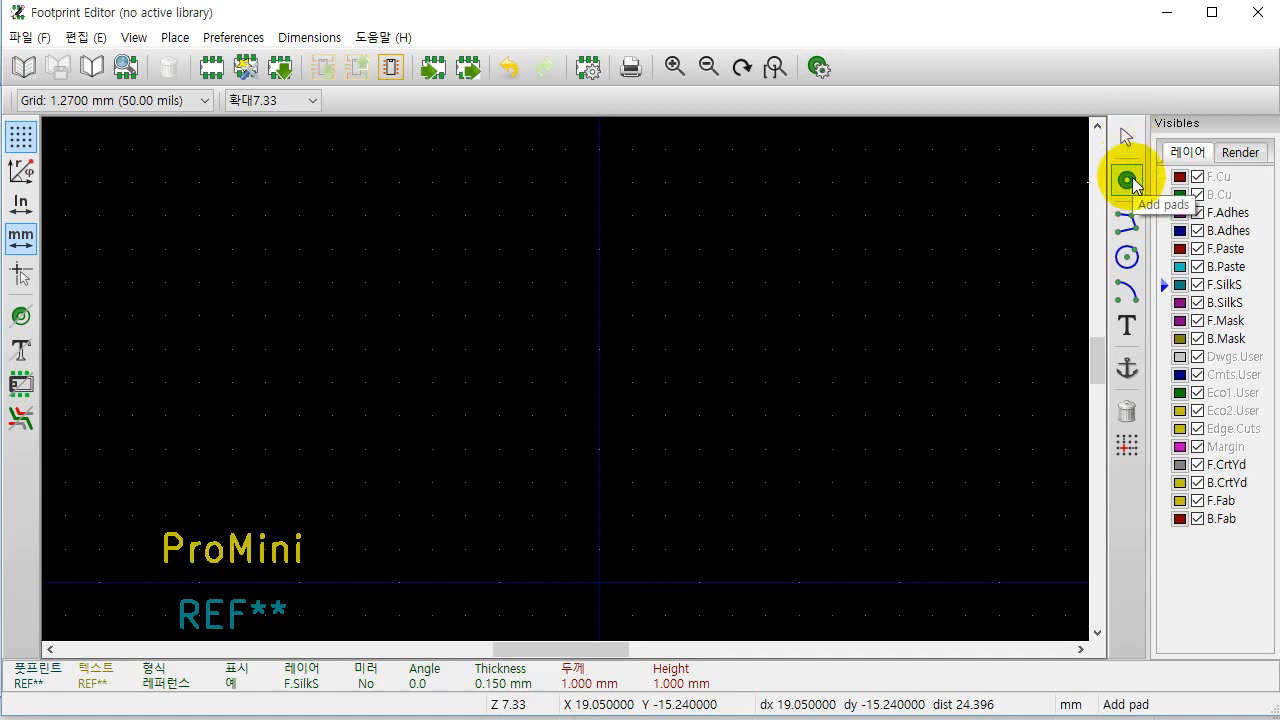
{"action": "left_click", "coordinate": [600, 147]}
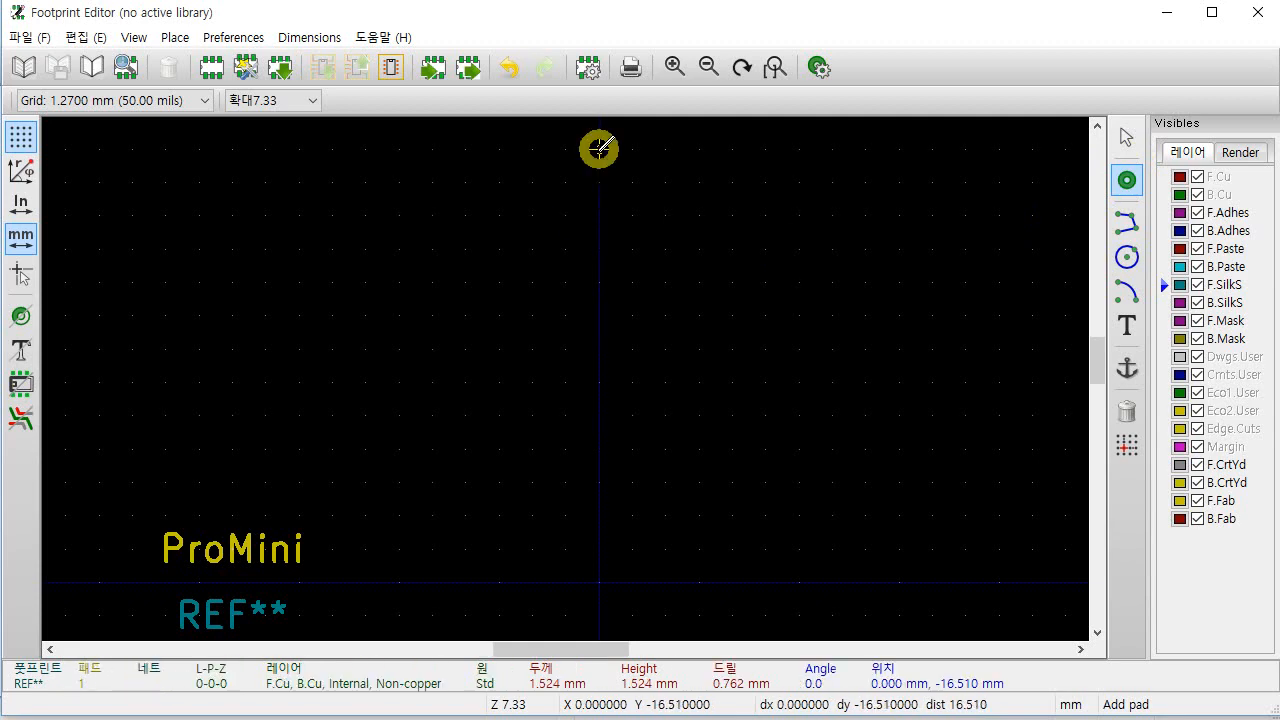
- Set the grid to 2.5400 mm (100.00 mils) and leave the pad placement tool
{"action": "right_click", "coordinate": [600, 213]}
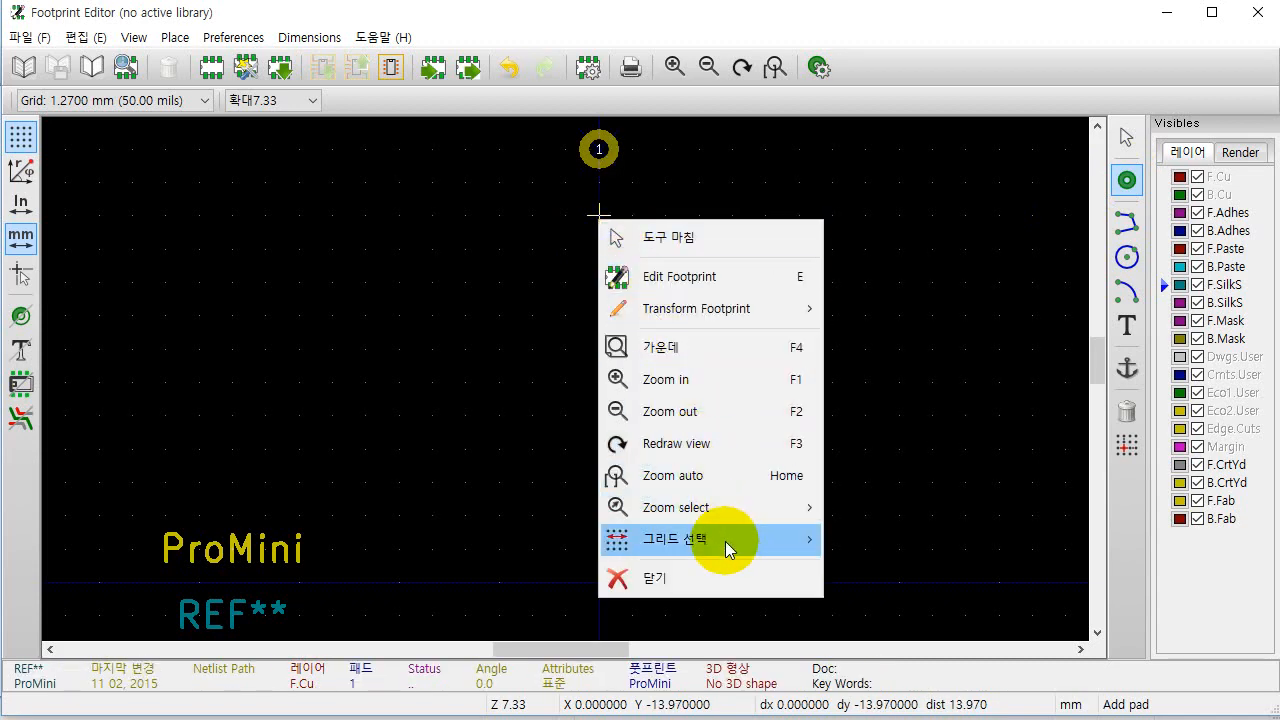
{"action": "mouse_move", "coordinate": [725, 541]}
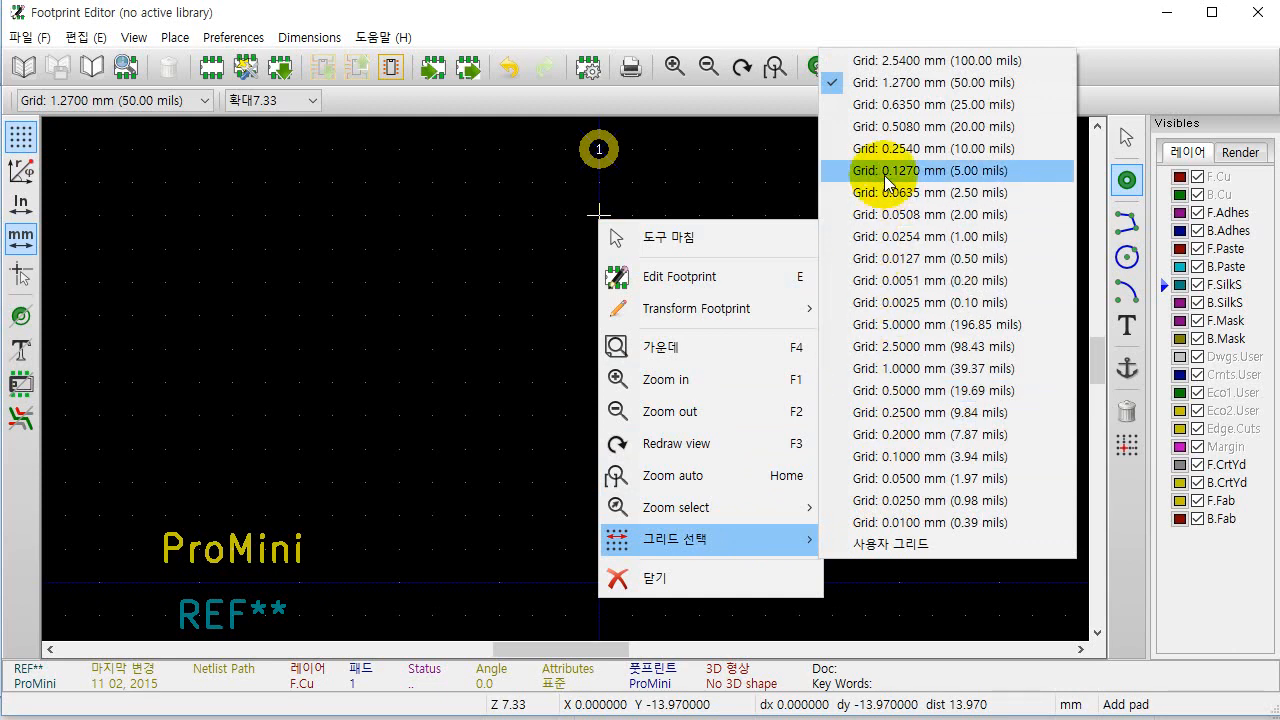
{"action": "left_click", "coordinate": [977, 60]}
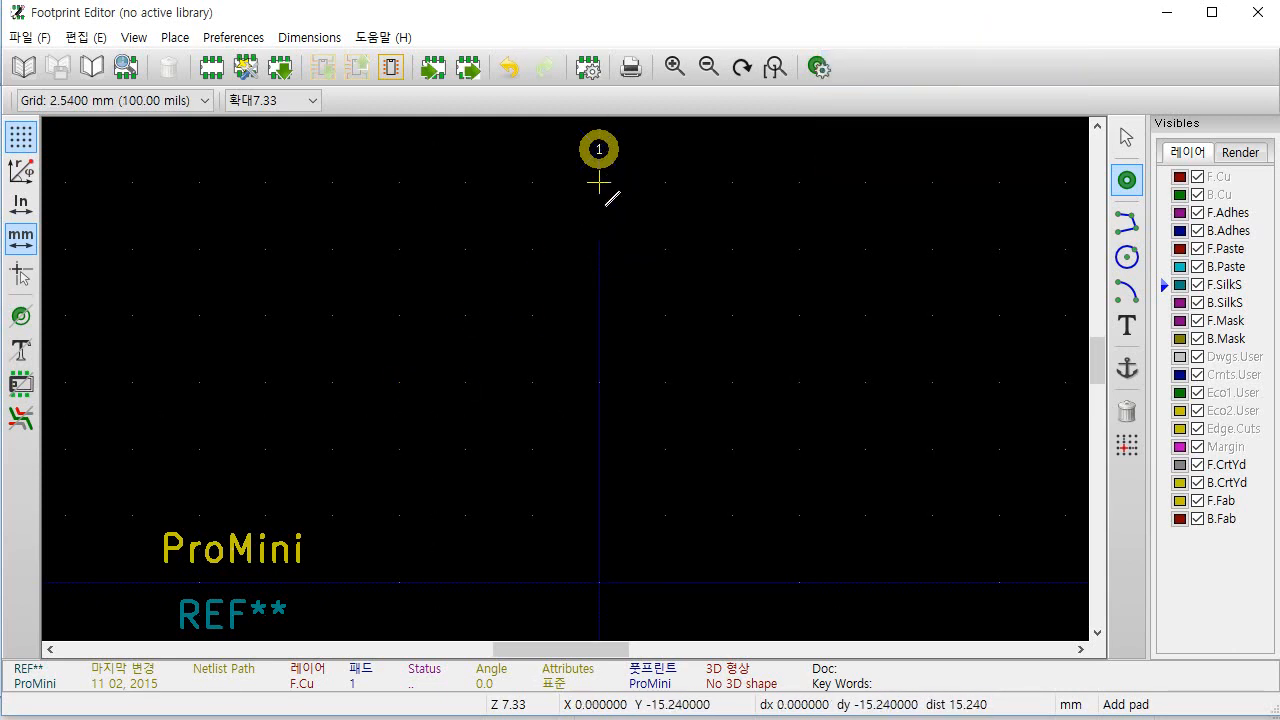
{"action": "key", "text": "Escape"}
- Block-select the pad at Y -16.51 mm and delete it
{"action": "left_click_drag", "start_coordinate": [663, 191], "coordinate": [600, 147]}
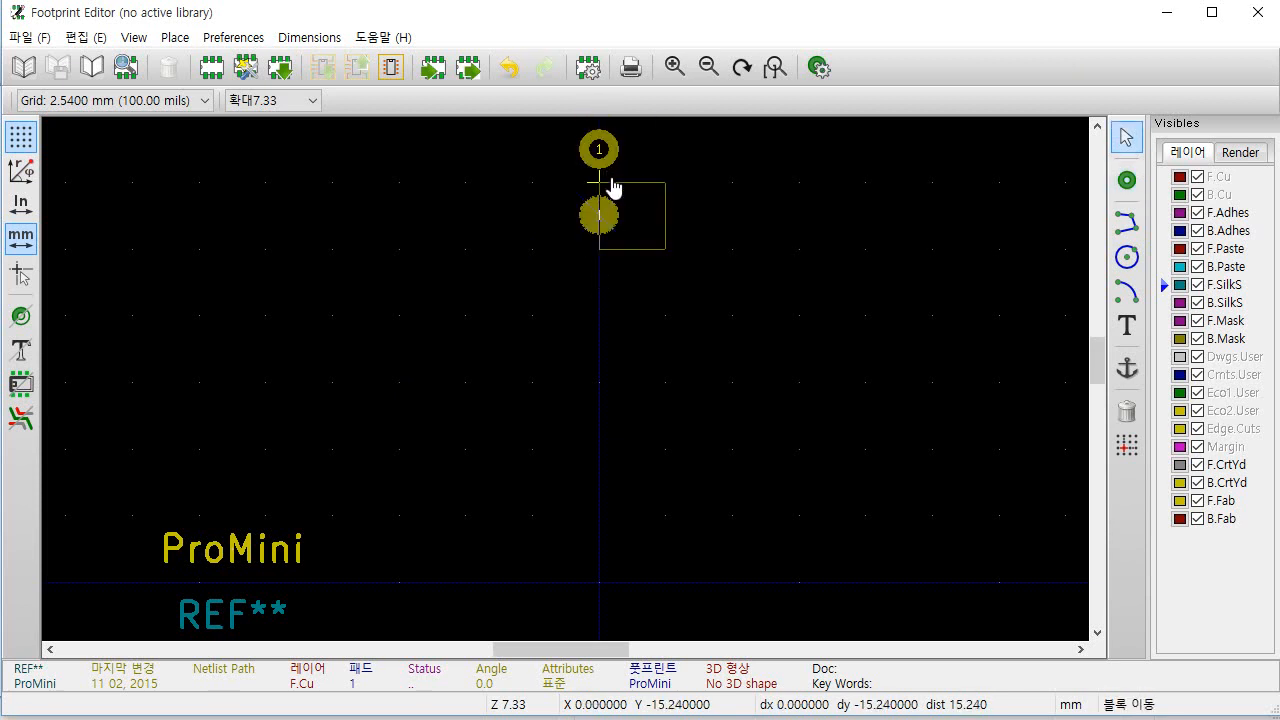
{"action": "right_click", "coordinate": [604, 180]}
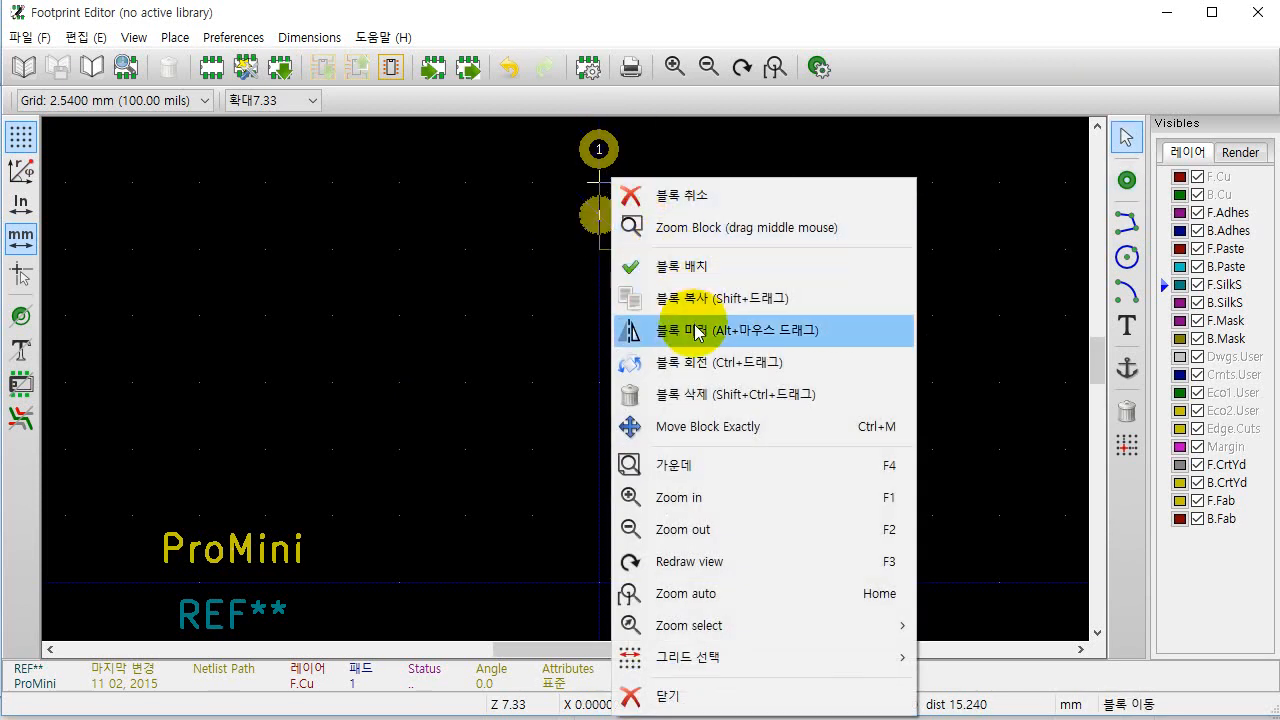
{"action": "left_click", "coordinate": [720, 394]}
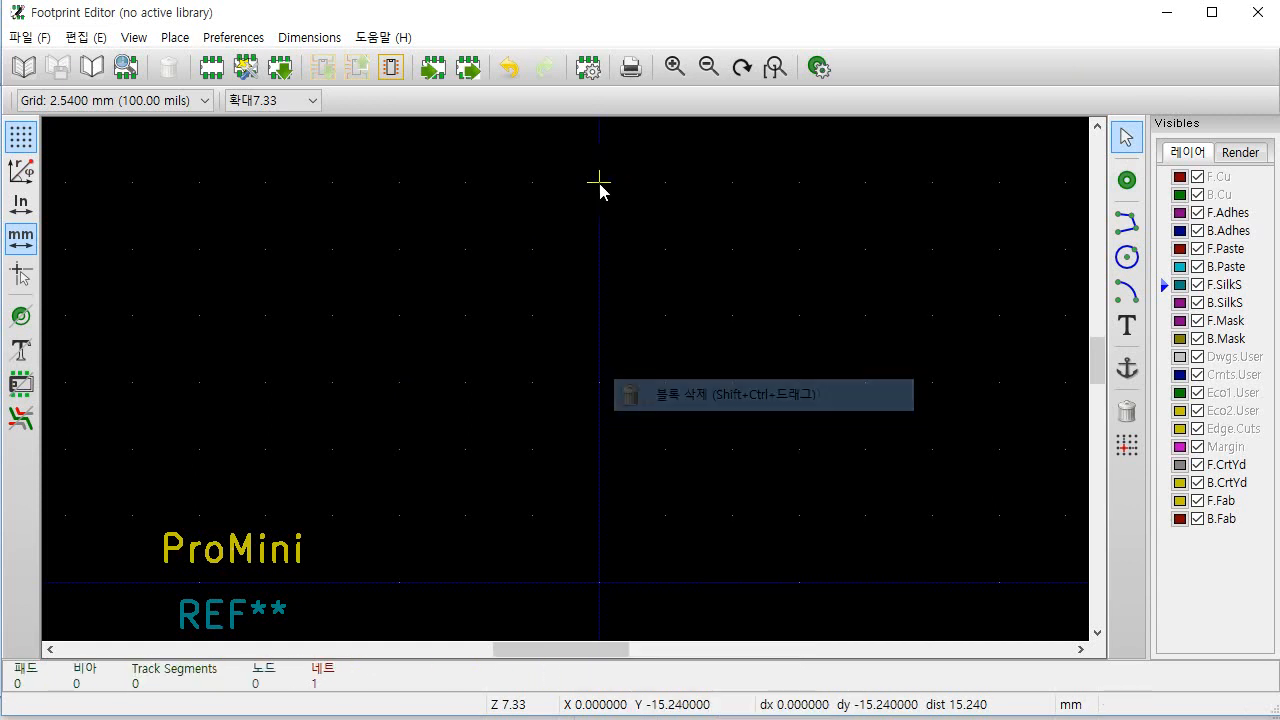
- Place a through-hole pad on the vertical axis at X 0, Y -15.24 mm and end pad placement
{"action": "left_click", "coordinate": [1127, 180]}
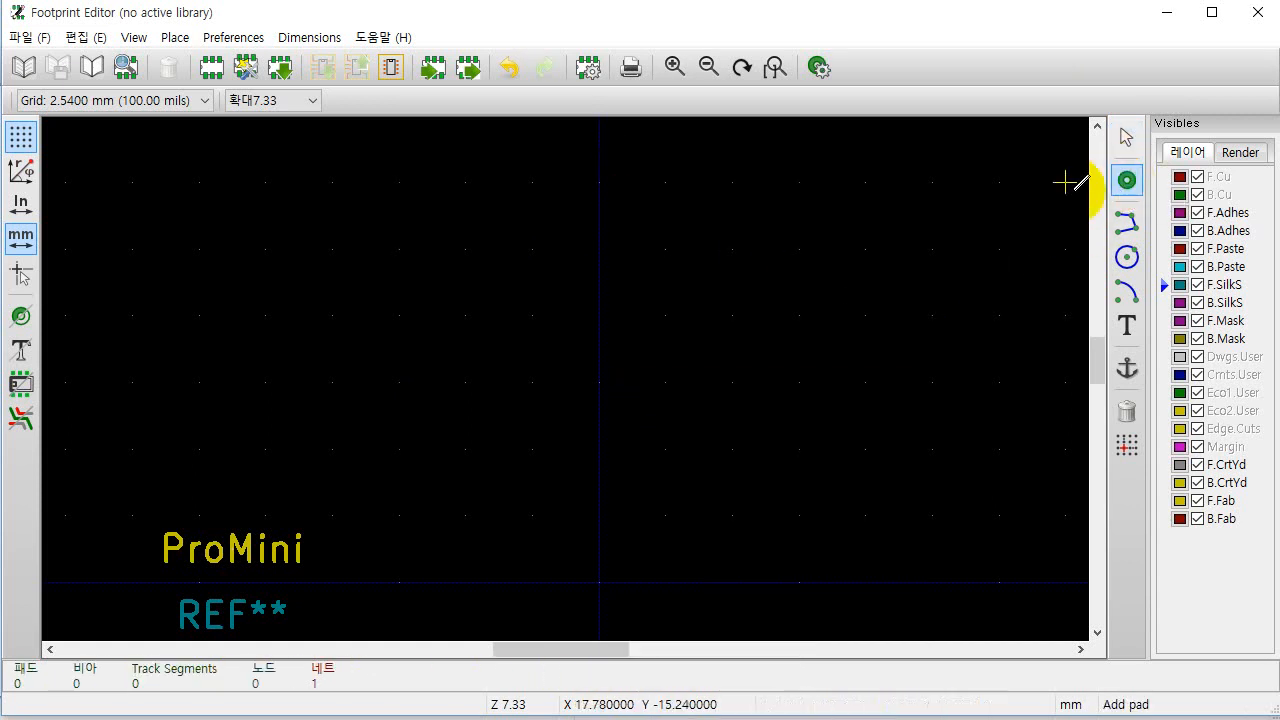
{"action": "left_click", "coordinate": [599, 181]}
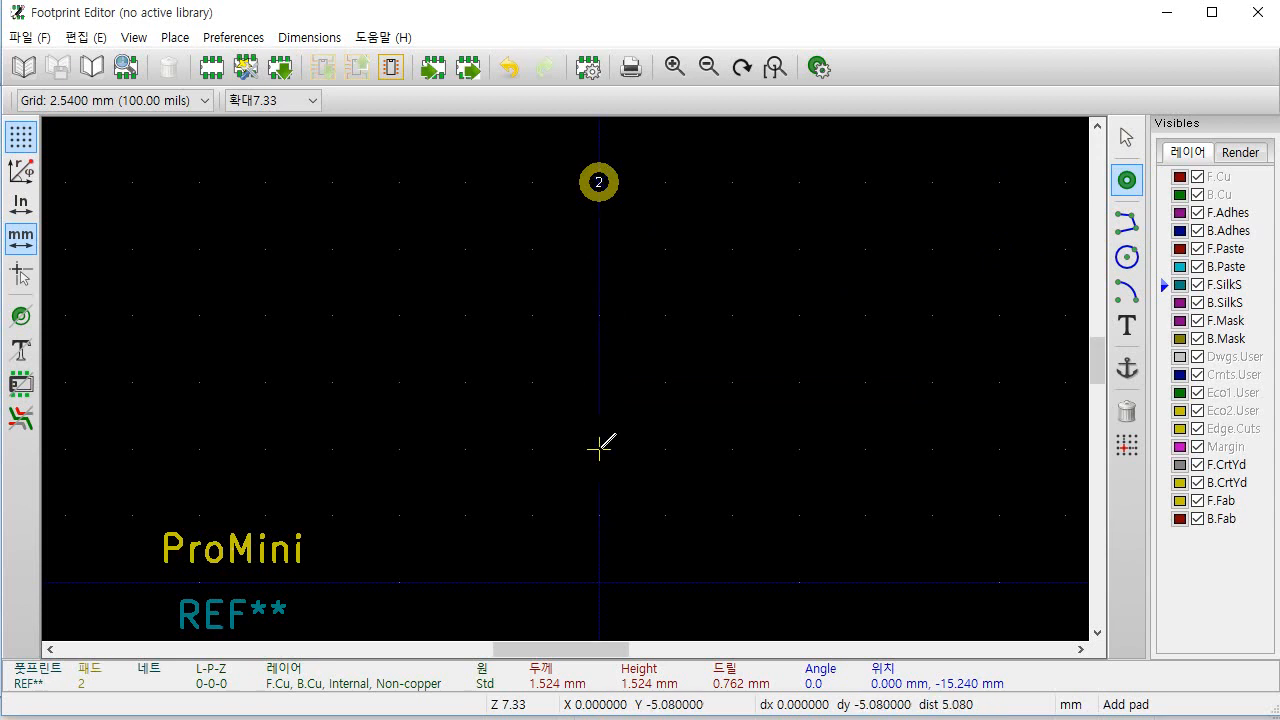
{"action": "key", "text": "Up"}
{"action": "key", "text": "Up"}
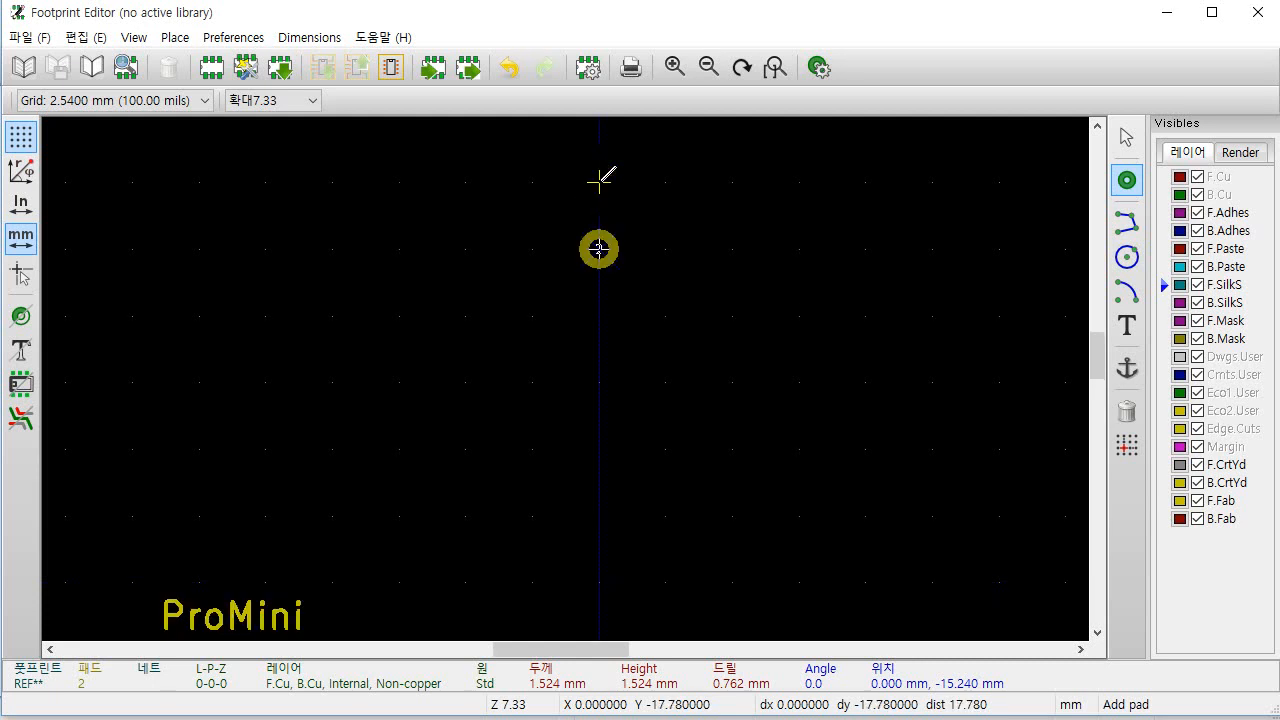
{"action": "key", "text": "Down"}
{"action": "key", "text": "Escape"}
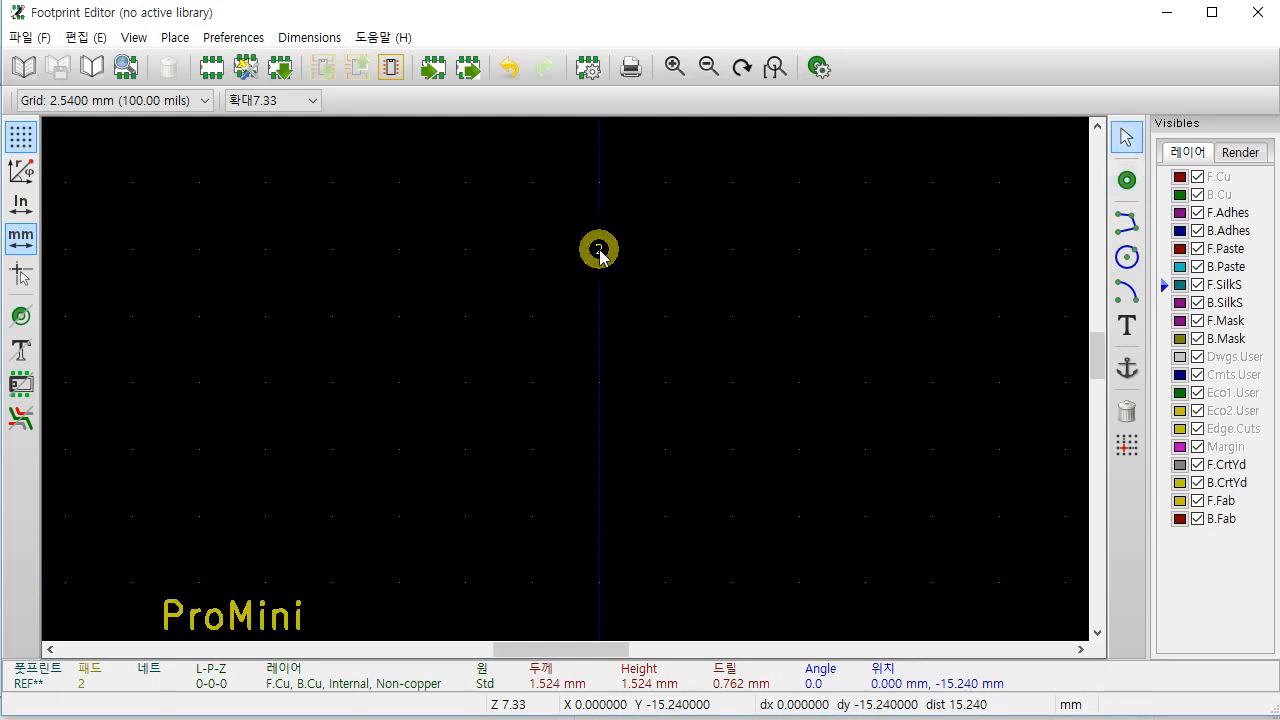
- Change the pad number of the pad at Y -15.24 mm to 1
{"action": "right_click", "coordinate": [603, 254]}
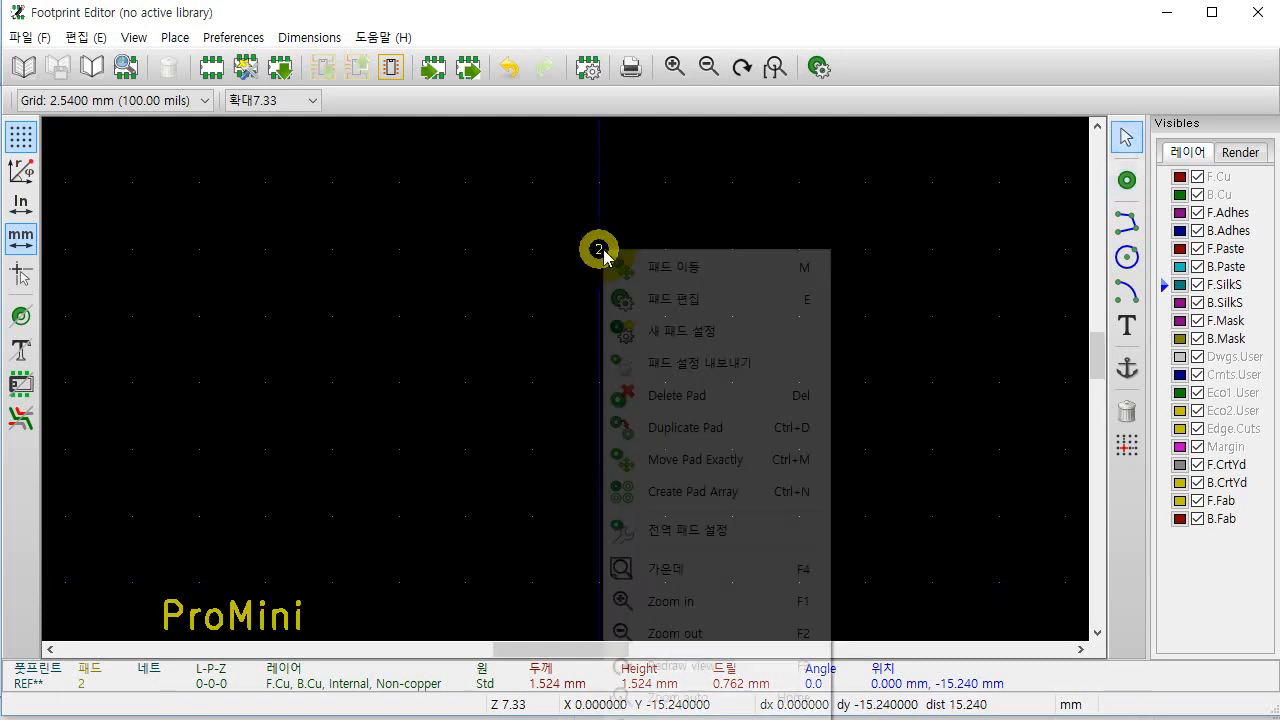
{"action": "left_click", "coordinate": [732, 303]}
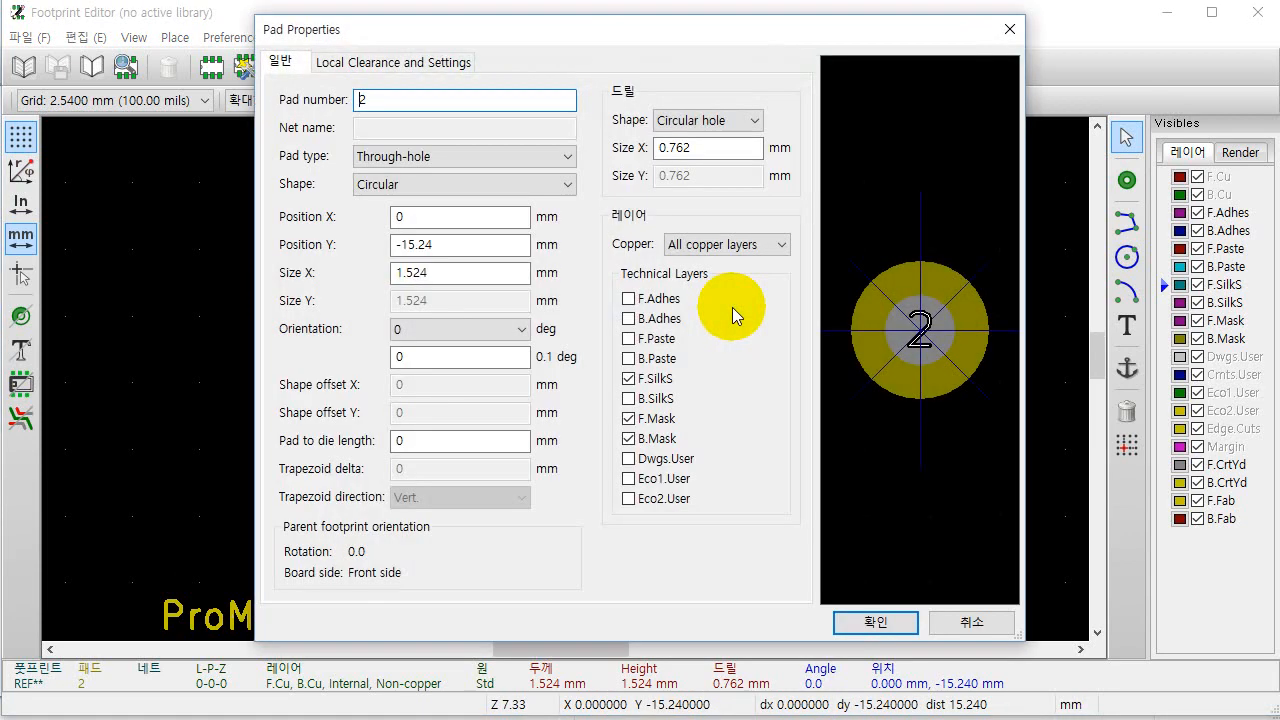
{"action": "left_click_drag", "start_coordinate": [399, 102], "coordinate": [325, 102]}
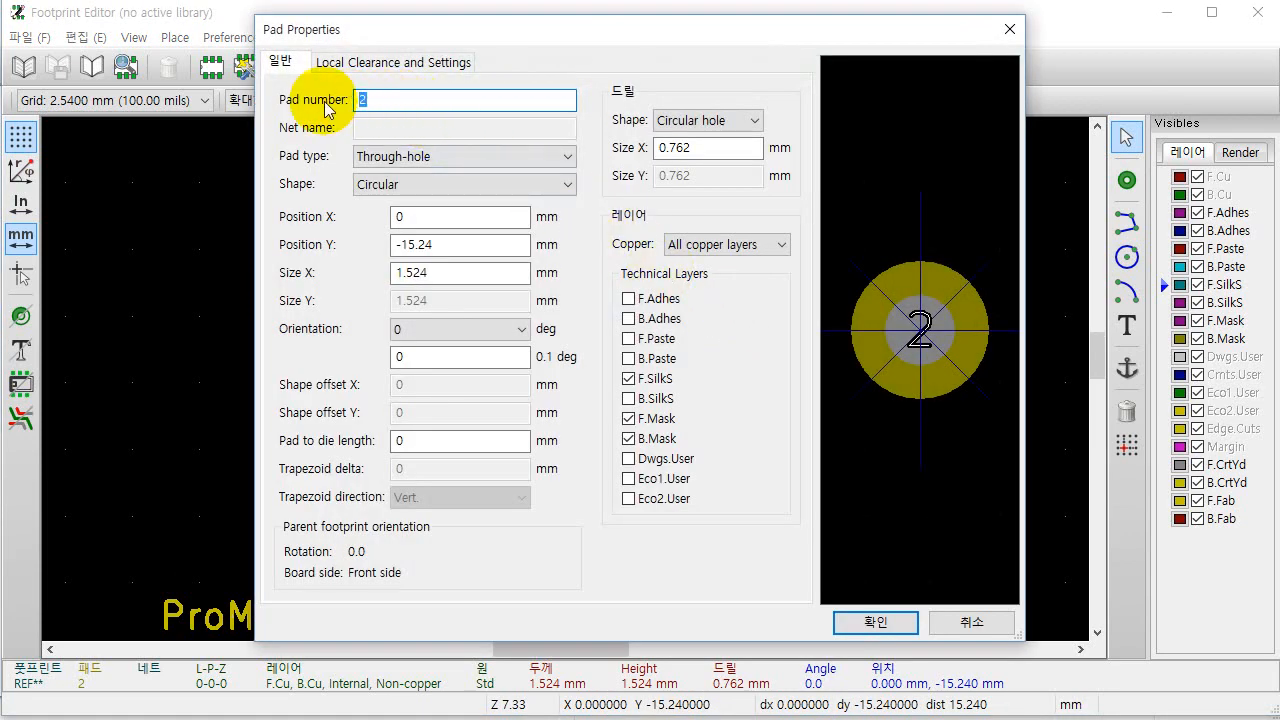
{"action": "type", "text": "1"}
{"action": "key", "text": "Return"}
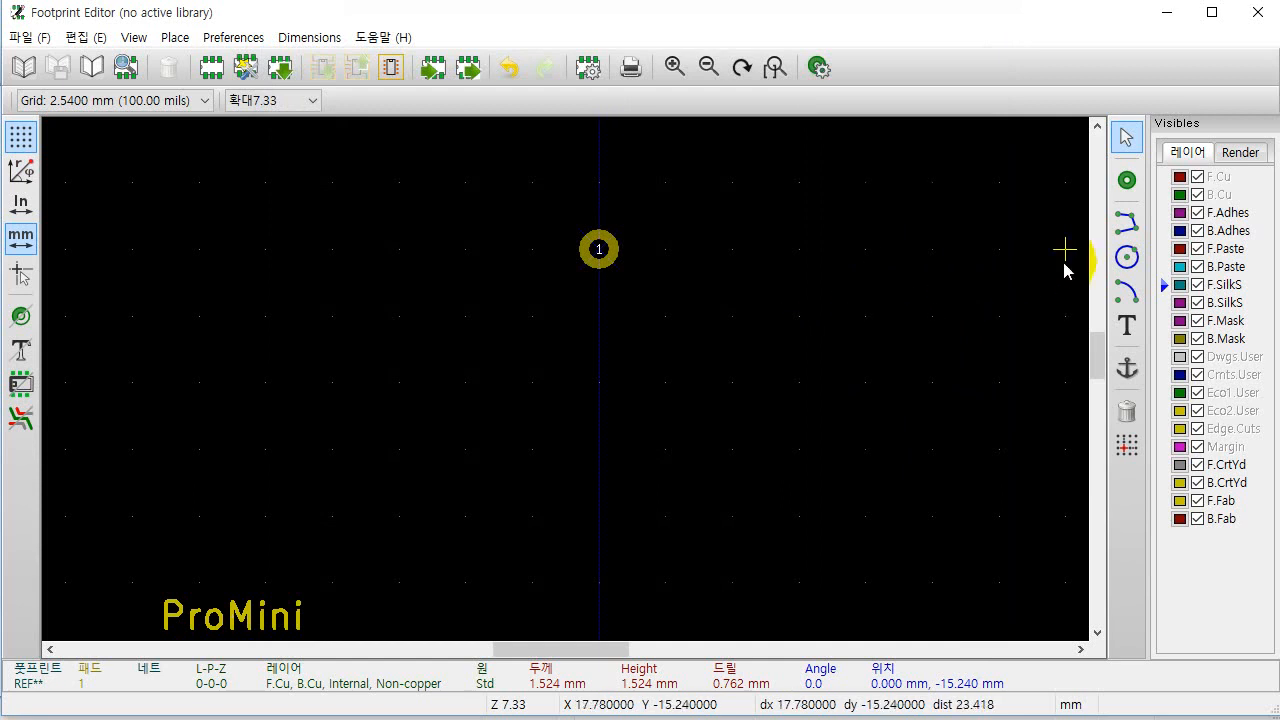
- Place through-hole pads 2 to 6 along X 0, from Y -12.70 to -2.54 mm at 2.54 mm spacing
{"action": "left_click", "coordinate": [1127, 180]}
{"action": "left_click", "coordinate": [599, 316]}
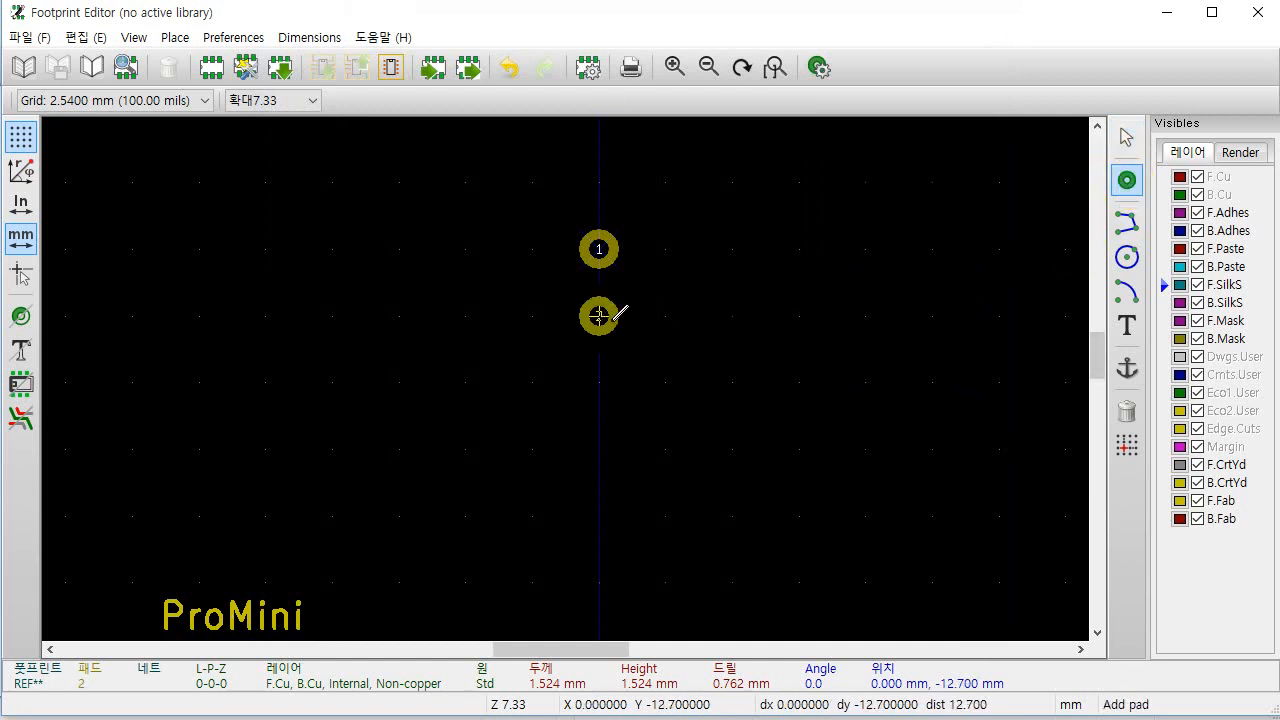
{"action": "left_click", "coordinate": [599, 382]}
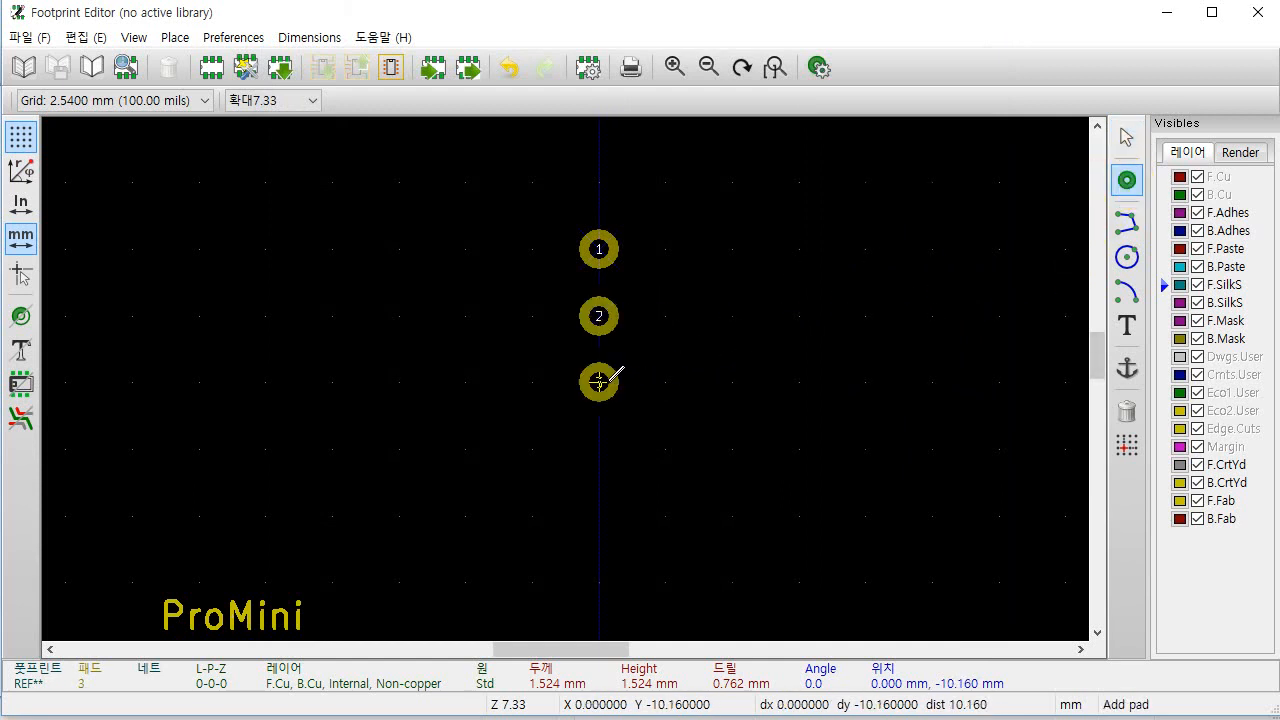
{"action": "left_click", "coordinate": [599, 449]}
{"action": "left_click", "coordinate": [599, 516]}
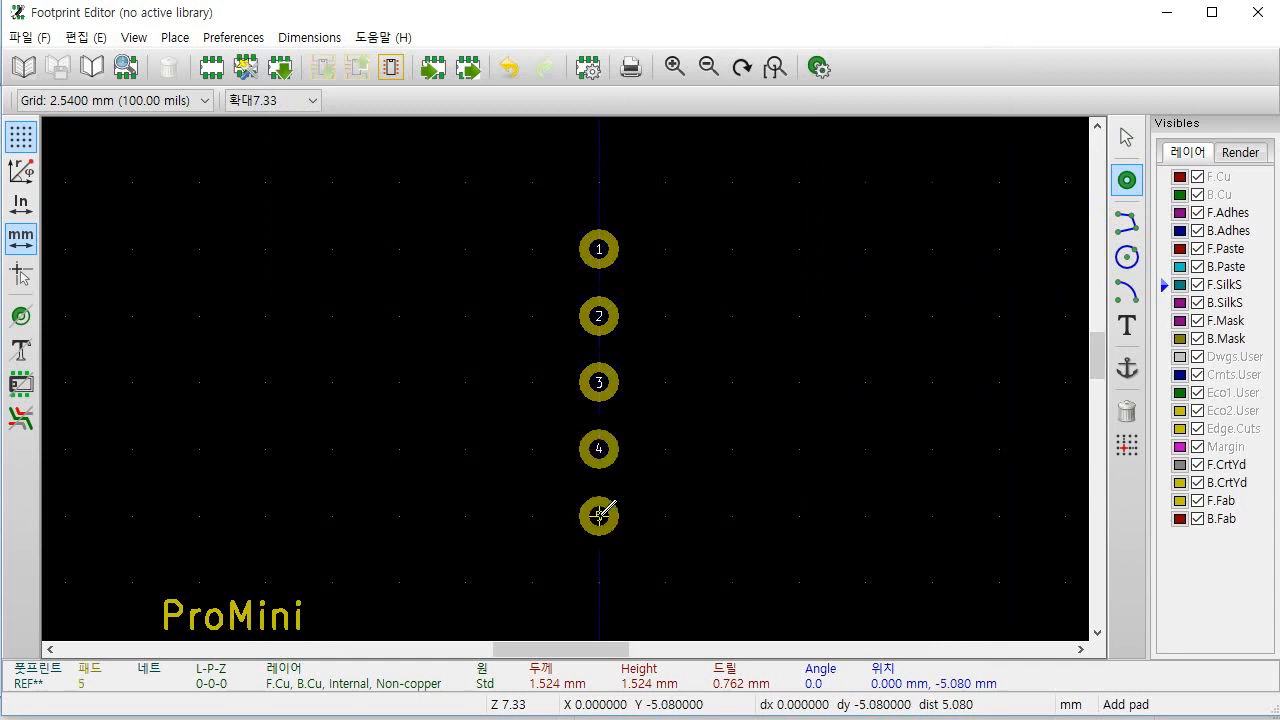
{"action": "left_click", "coordinate": [599, 582]}
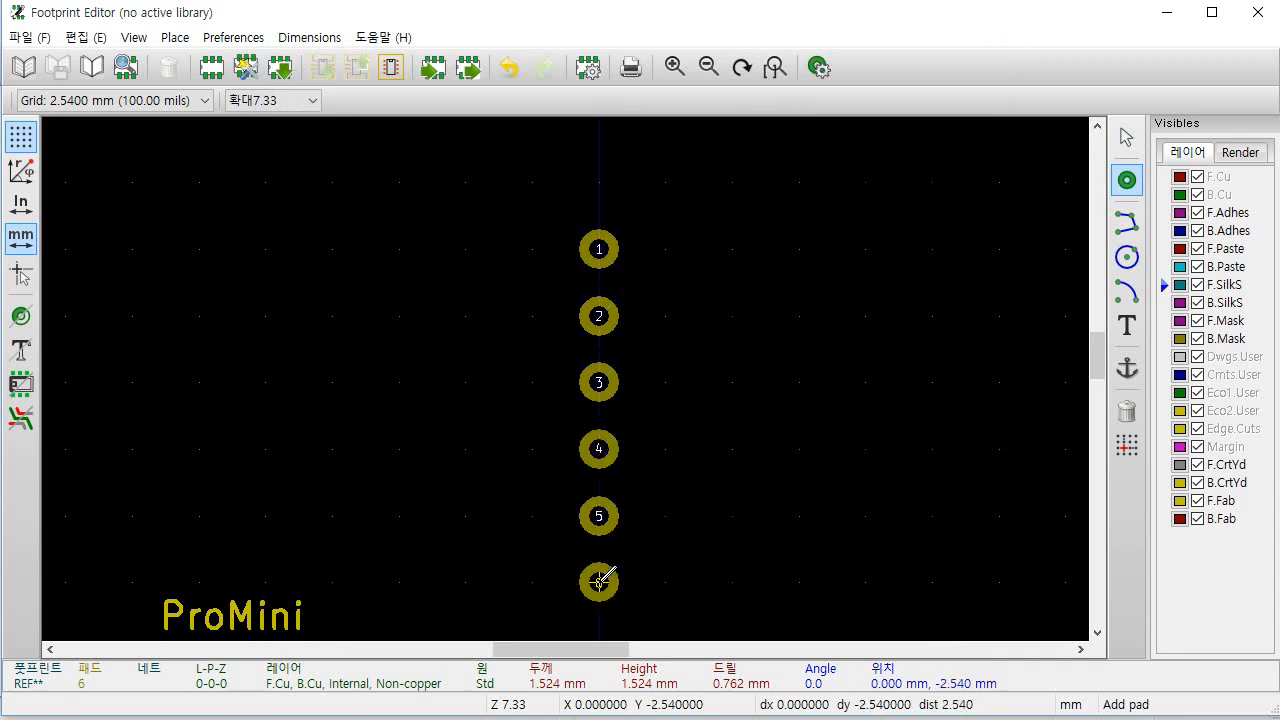
- Continue the column at X 0 with through-hole pads 7 to 12, from Y 0 to 12.70 mm at 2.54 mm spacing
{"action": "key", "text": "Down"}
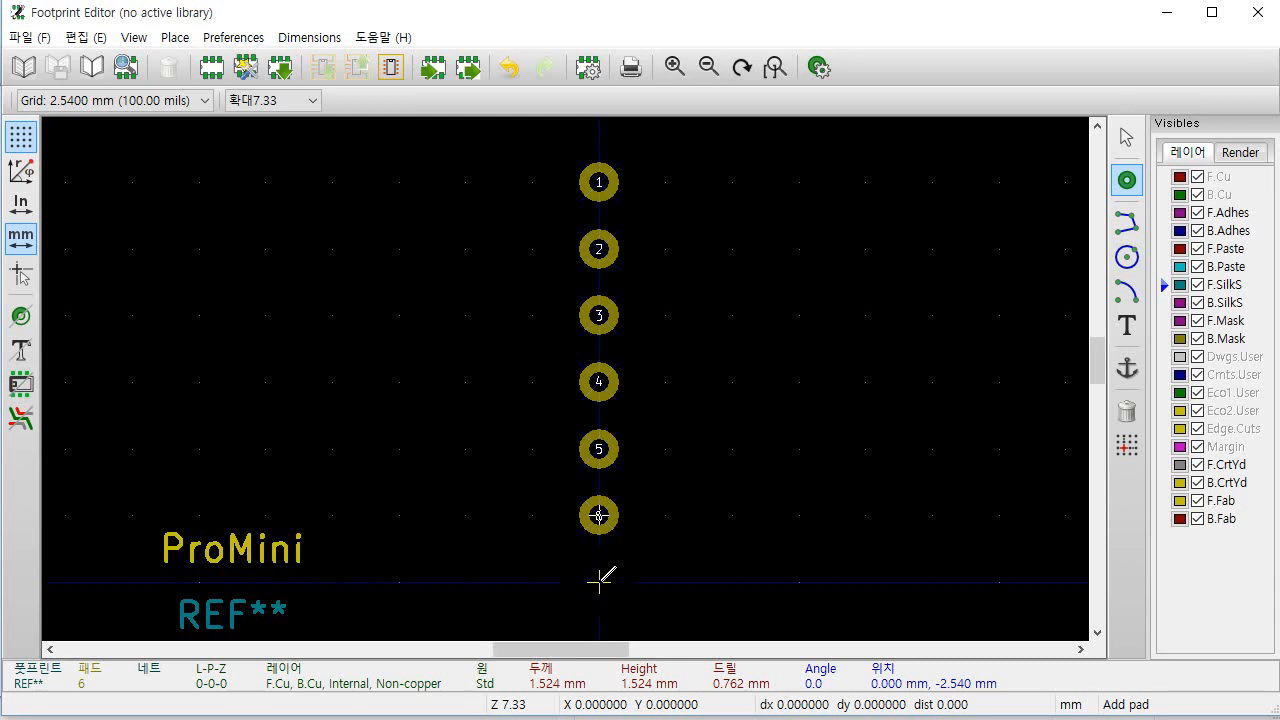
{"action": "left_click", "coordinate": [600, 580]}
{"action": "scroll", "coordinate": [600, 580], "scroll_direction": "down", "scroll_amount": 1}
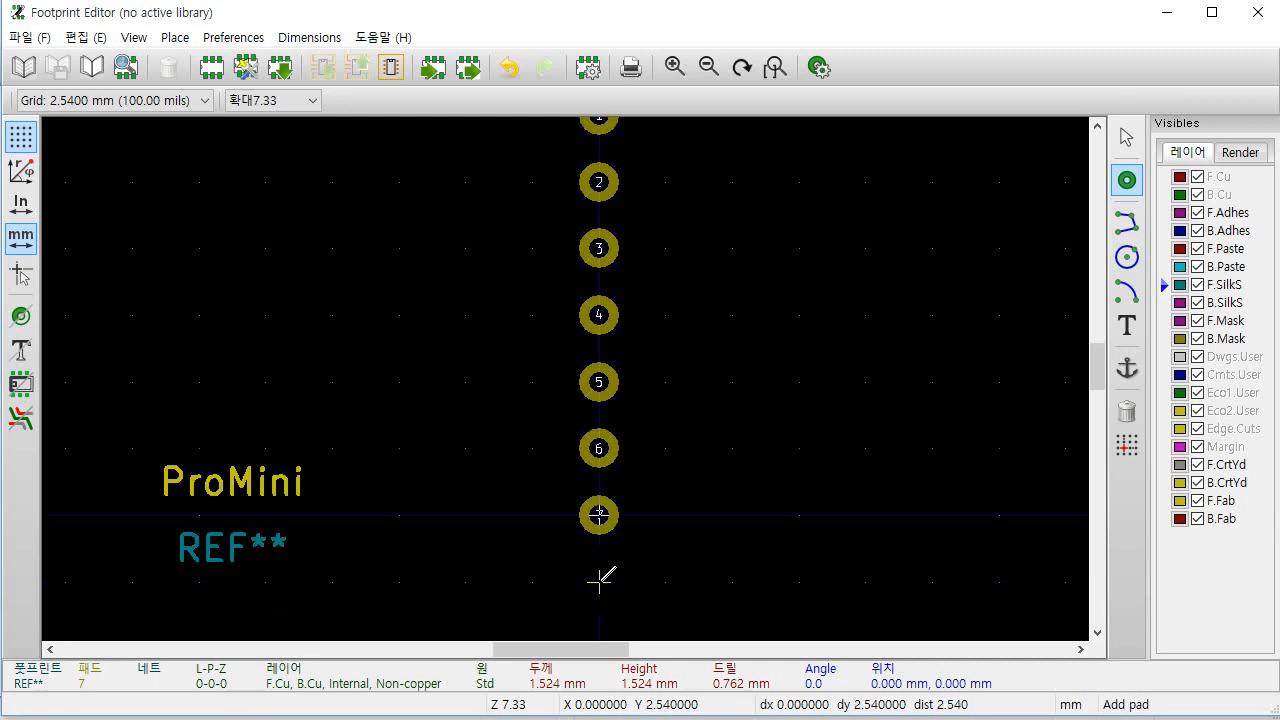
{"action": "left_click", "coordinate": [600, 580]}
{"action": "scroll", "coordinate": [600, 580], "scroll_direction": "down", "scroll_amount": 1}
{"action": "left_click", "coordinate": [600, 580]}
{"action": "scroll", "coordinate": [600, 580], "scroll_direction": "down", "scroll_amount": 1}
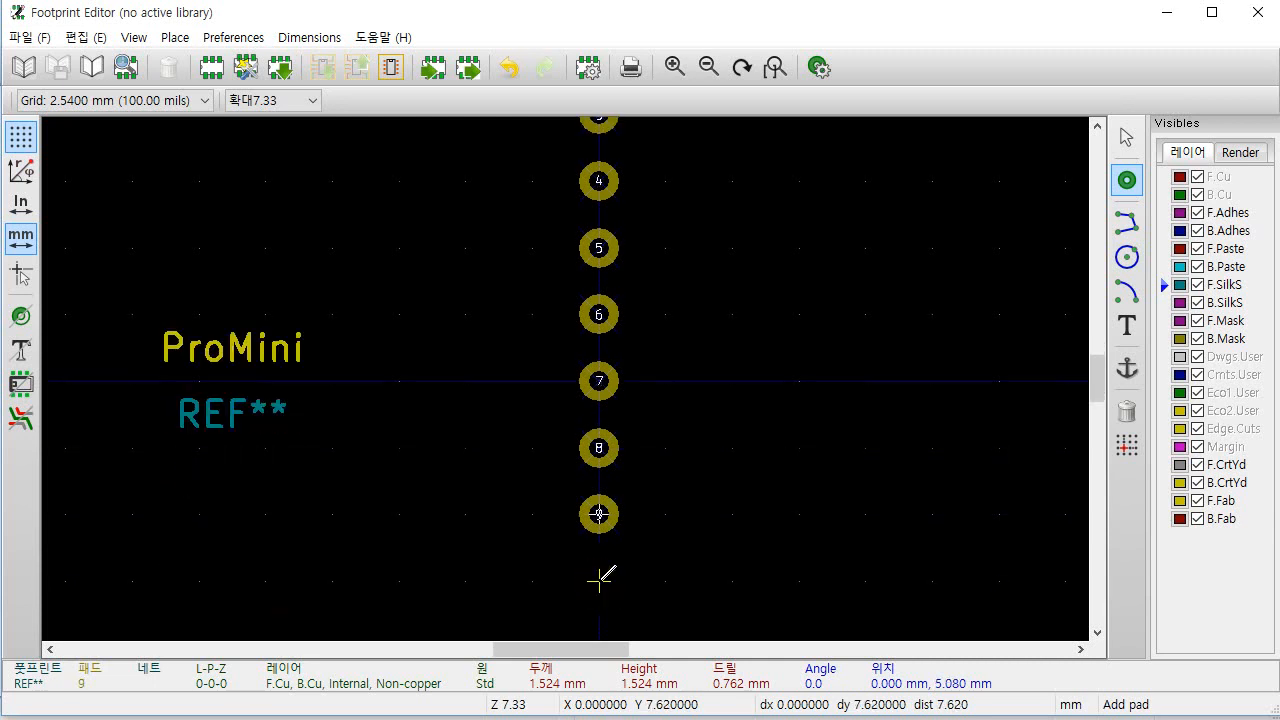
{"action": "left_click", "coordinate": [600, 580]}
{"action": "scroll", "coordinate": [600, 580], "scroll_direction": "down", "scroll_amount": 1}
{"action": "left_click", "coordinate": [600, 580]}
{"action": "scroll", "coordinate": [600, 580], "scroll_direction": "down", "scroll_amount": 1}
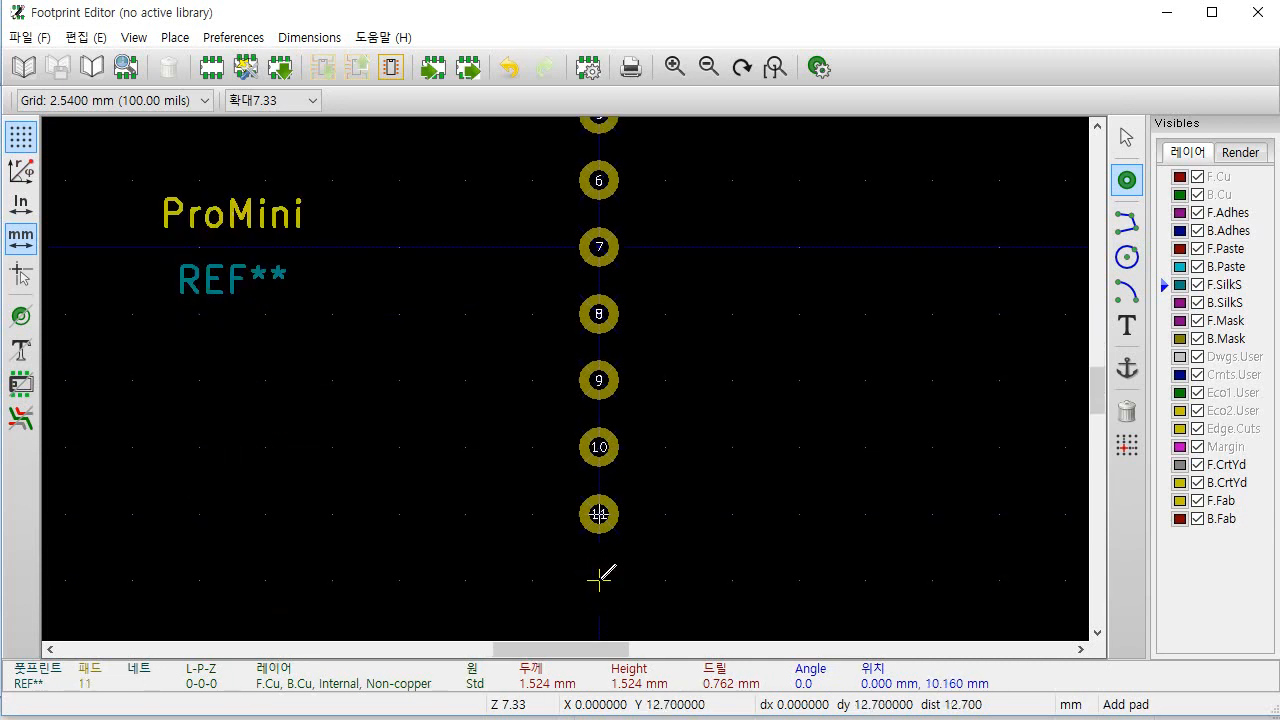
{"action": "left_click", "coordinate": [600, 580]}
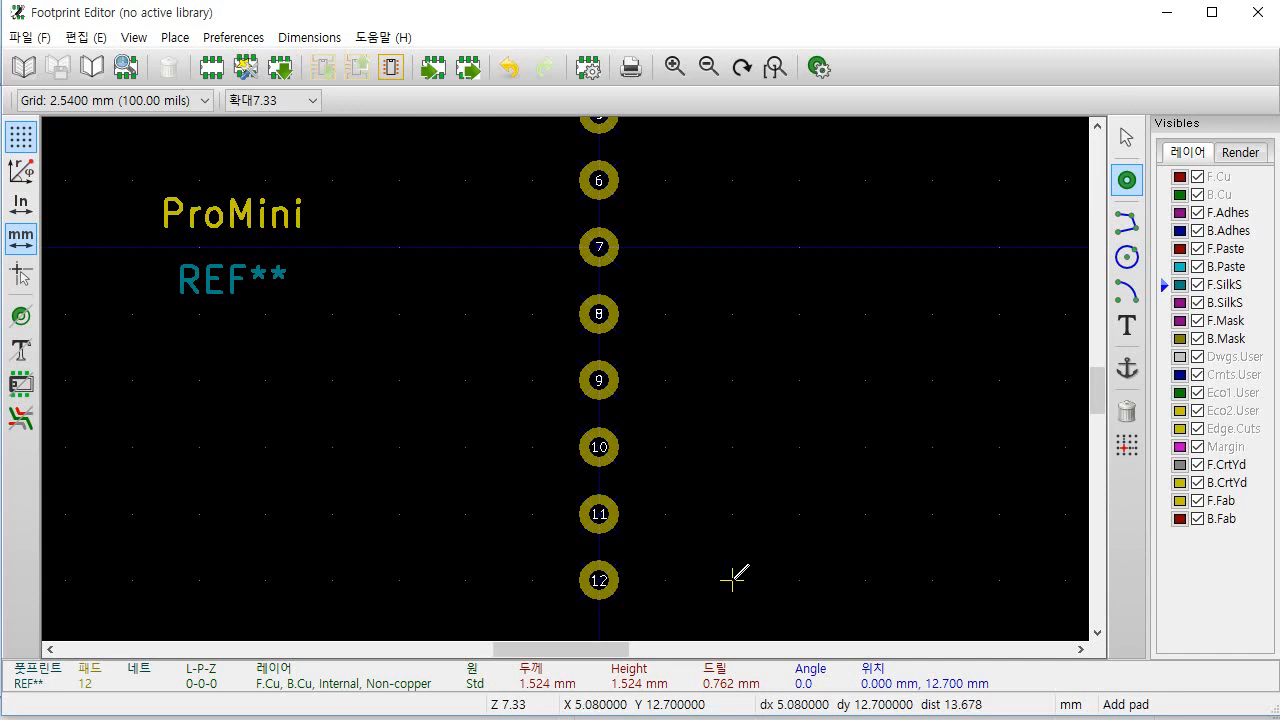
- Start a second pad column at X 15.24 mm with pads 13 to 17, going upward from Y 12.70 to 2.54 mm
{"action": "left_click", "coordinate": [999, 580]}
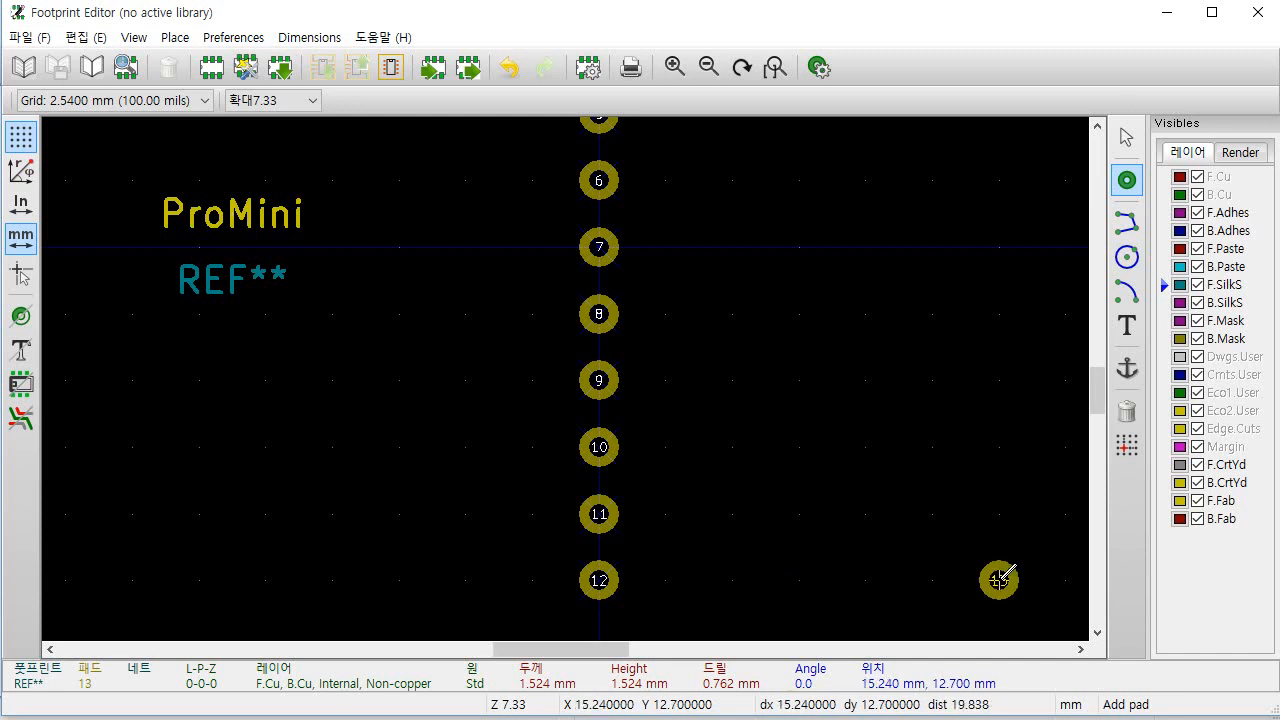
{"action": "left_click", "coordinate": [999, 513]}
{"action": "left_click", "coordinate": [999, 447]}
{"action": "left_click", "coordinate": [999, 380]}
{"action": "left_click", "coordinate": [999, 313]}
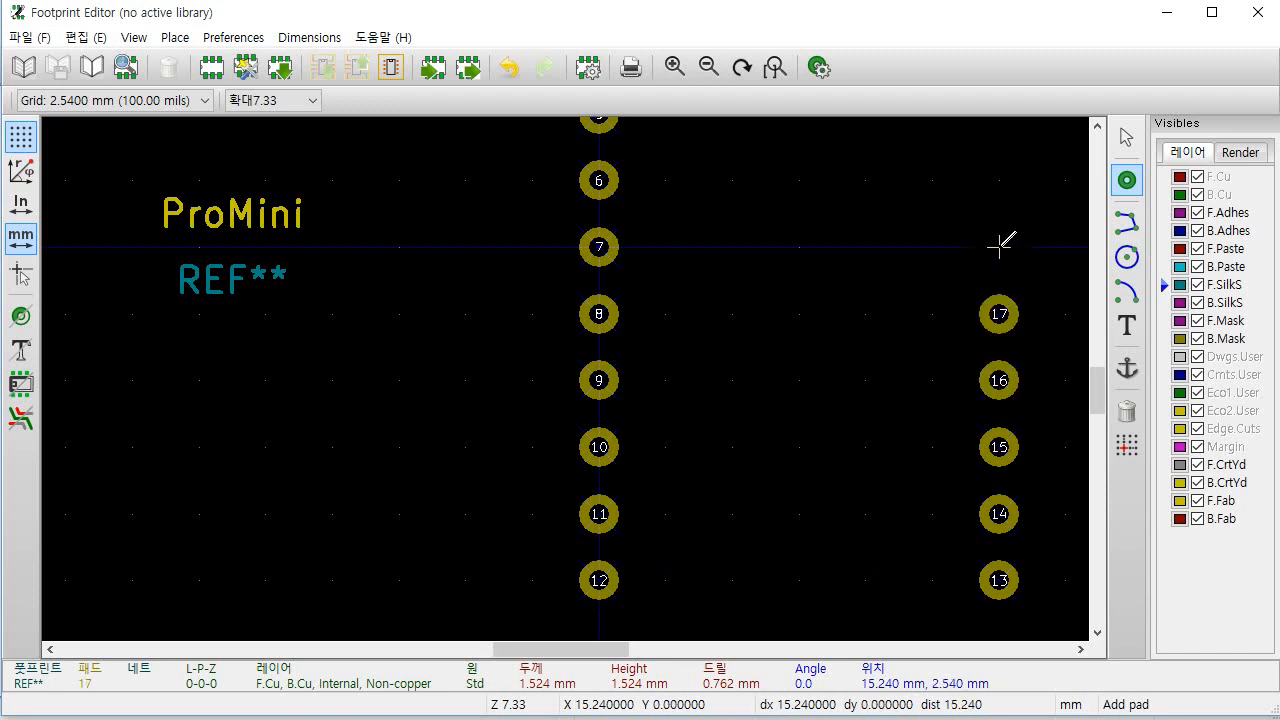
- Complete the column at X 15.24 mm with pads 18 to 24, from Y 0 up to -15.24 mm, and end pad placement
{"action": "left_click", "coordinate": [999, 247]}
{"action": "left_click", "coordinate": [999, 180]}
{"action": "left_click", "coordinate": [999, 180]}
{"action": "left_click", "coordinate": [999, 180]}
{"action": "left_click", "coordinate": [999, 180]}
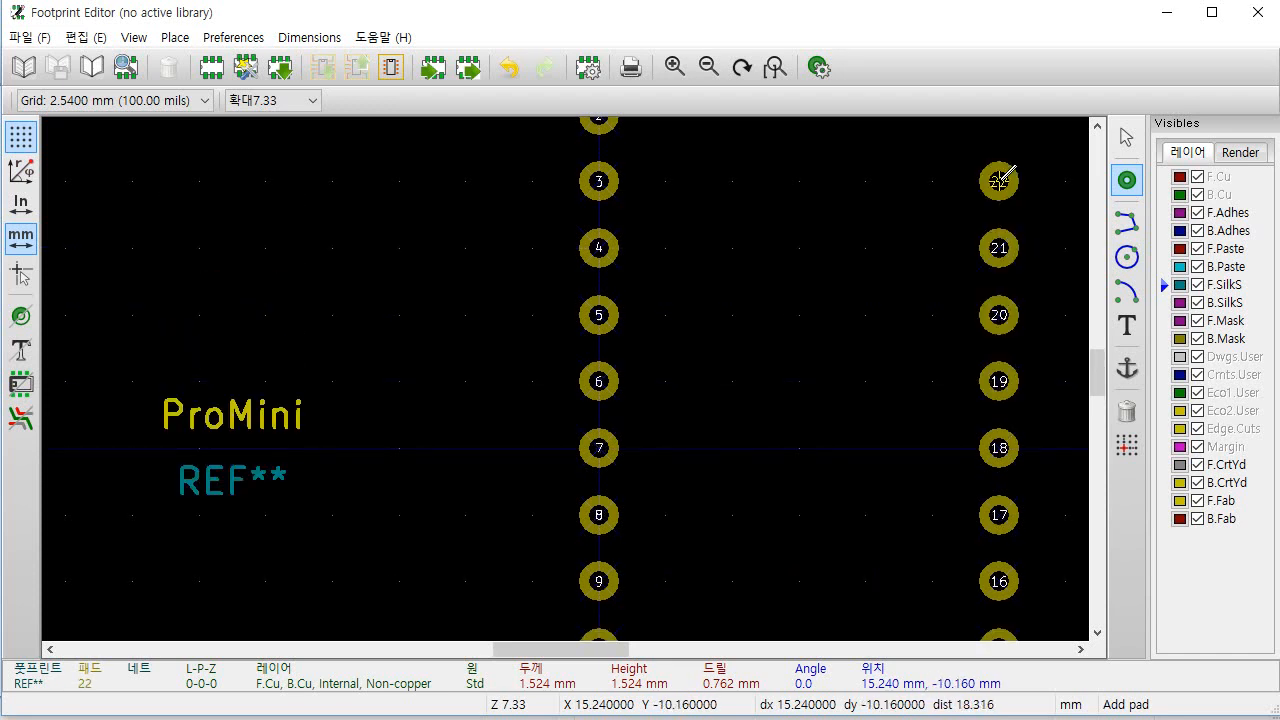
{"action": "left_click", "coordinate": [999, 180]}
{"action": "left_click", "coordinate": [999, 180]}
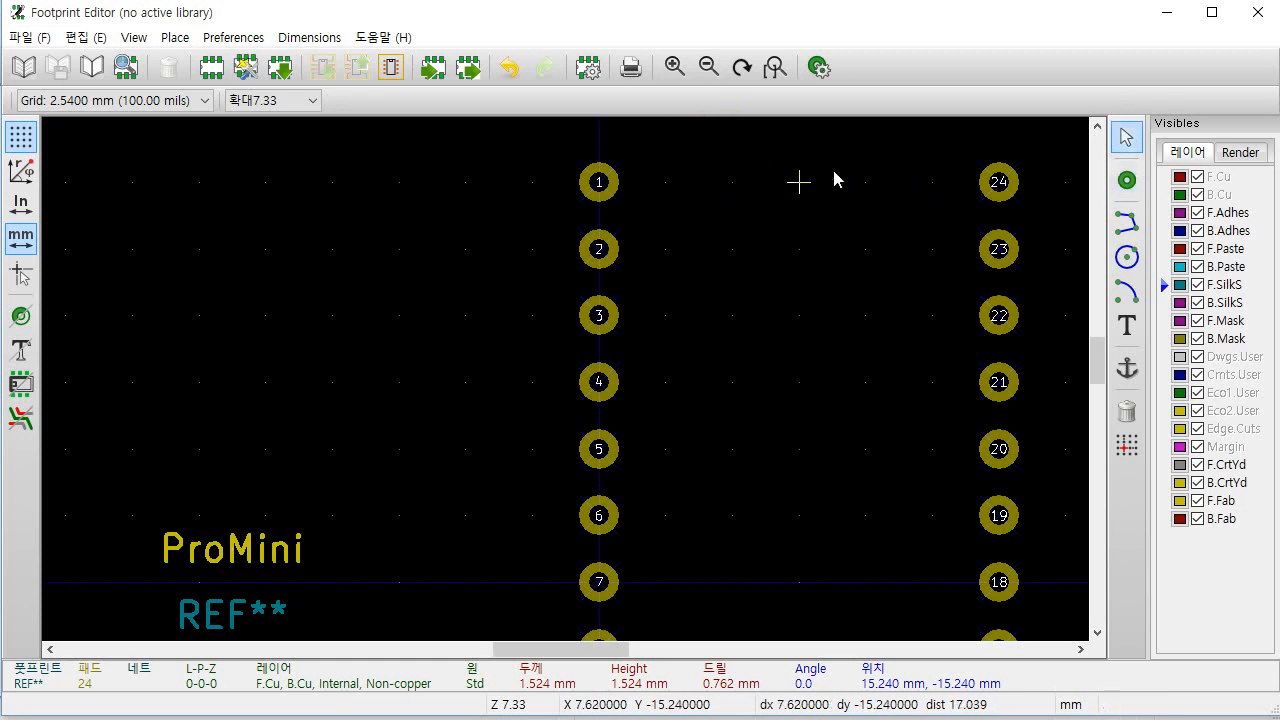
{"action": "left_click", "coordinate": [1127, 137]}
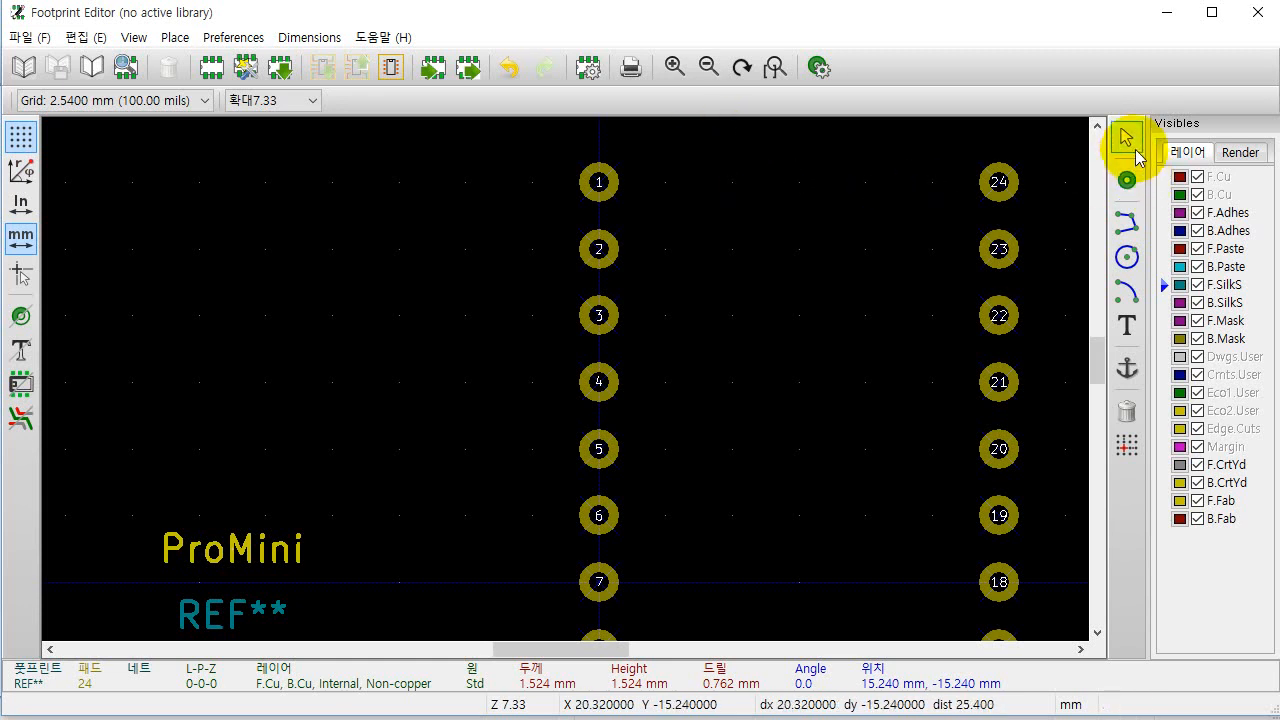
- Change the shape of pad 1 to Rectangular in its pad properties
{"action": "right_click", "coordinate": [599, 186]}
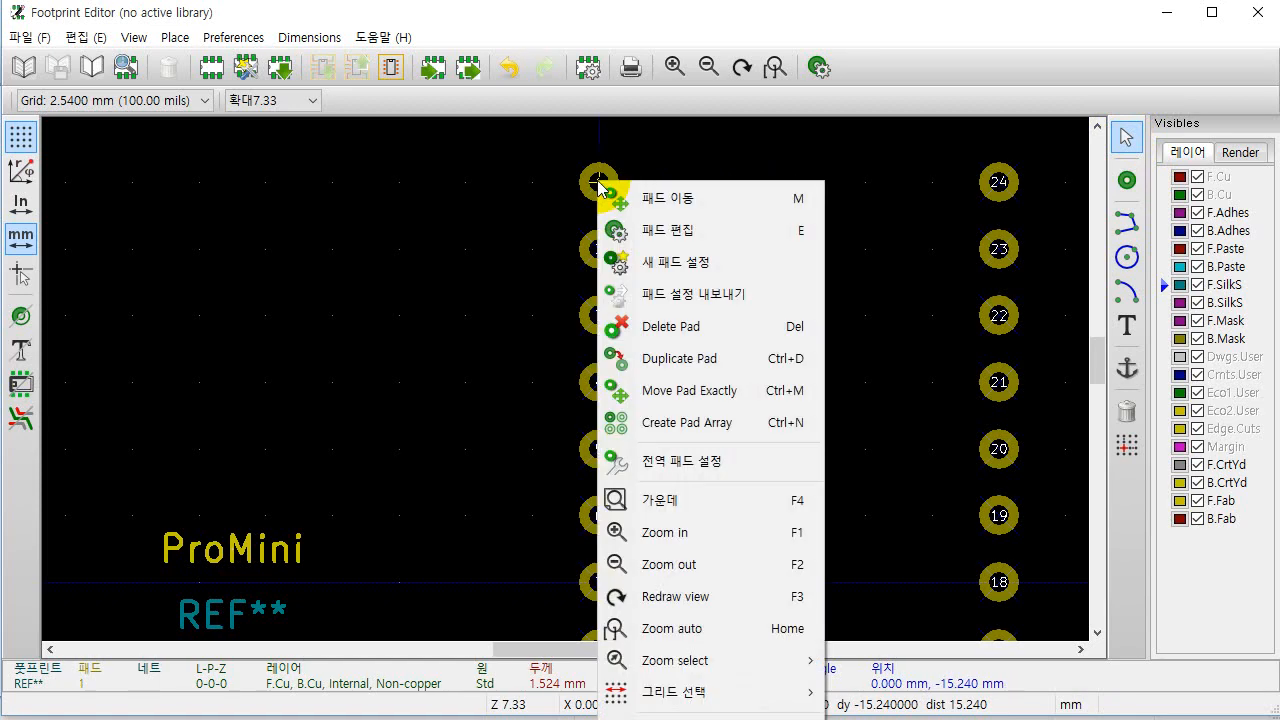
{"action": "left_click", "coordinate": [660, 230]}
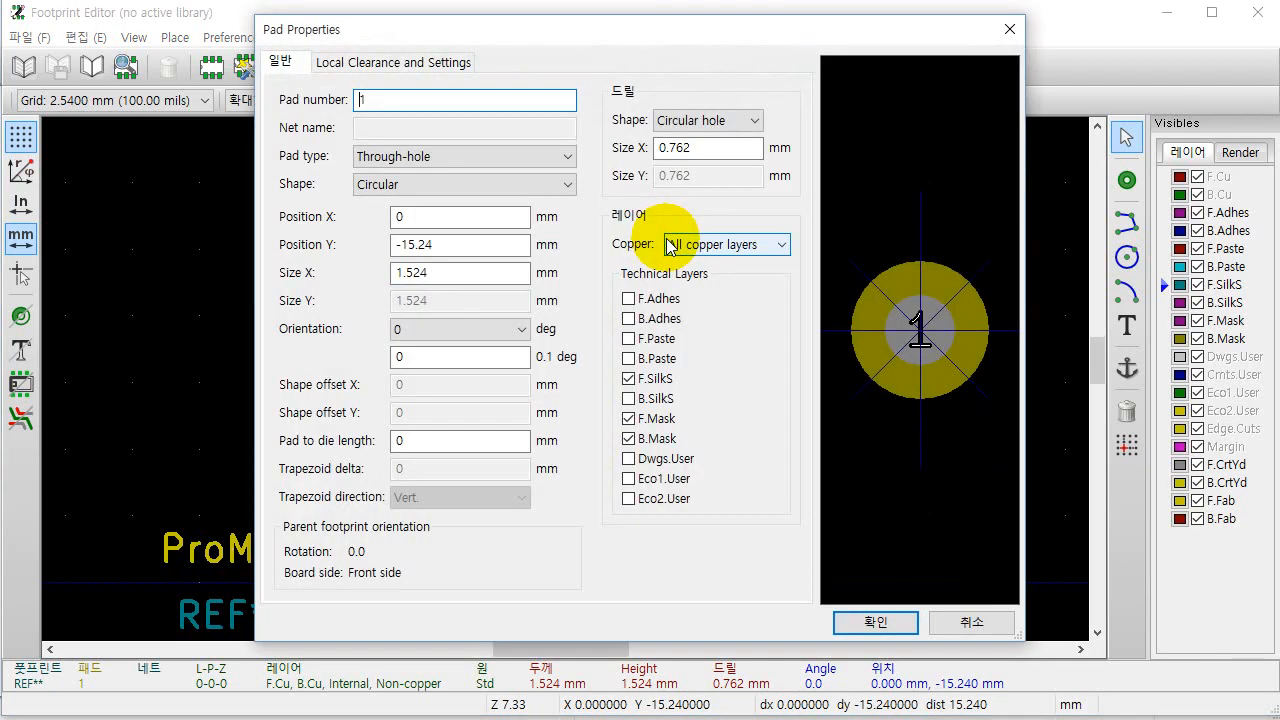
{"action": "left_click", "coordinate": [383, 188]}
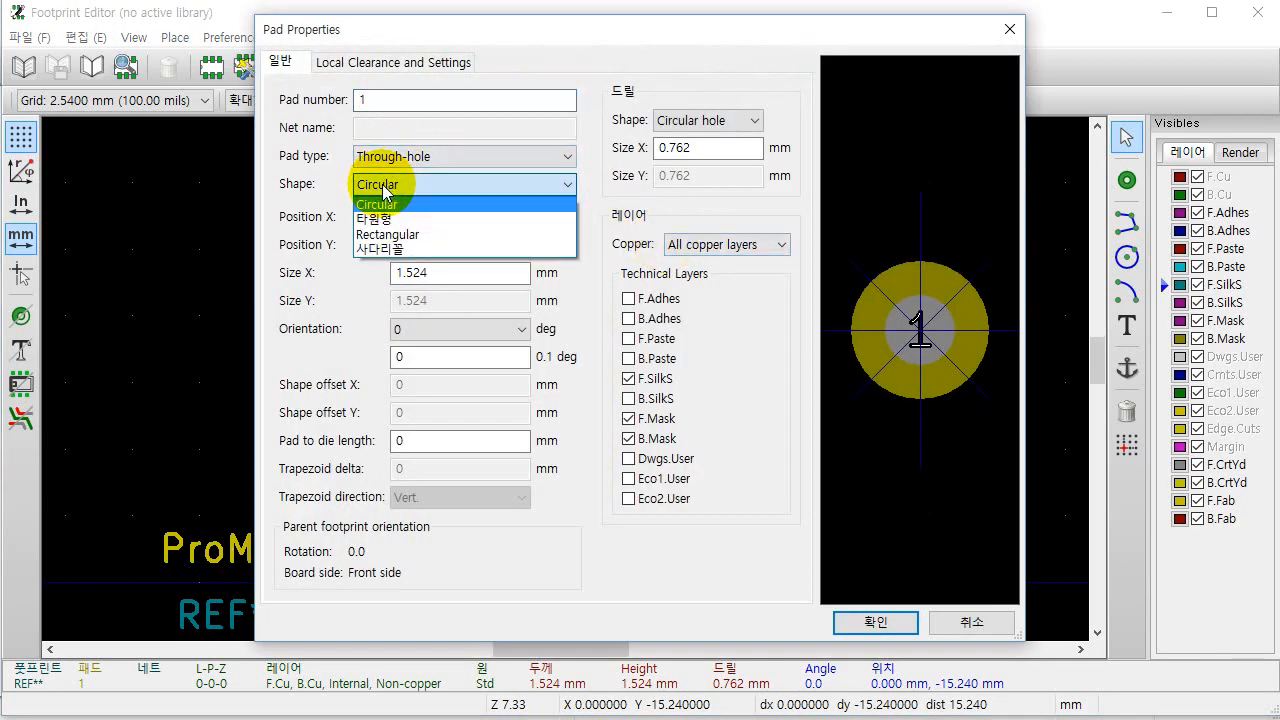
{"action": "left_click", "coordinate": [371, 237]}
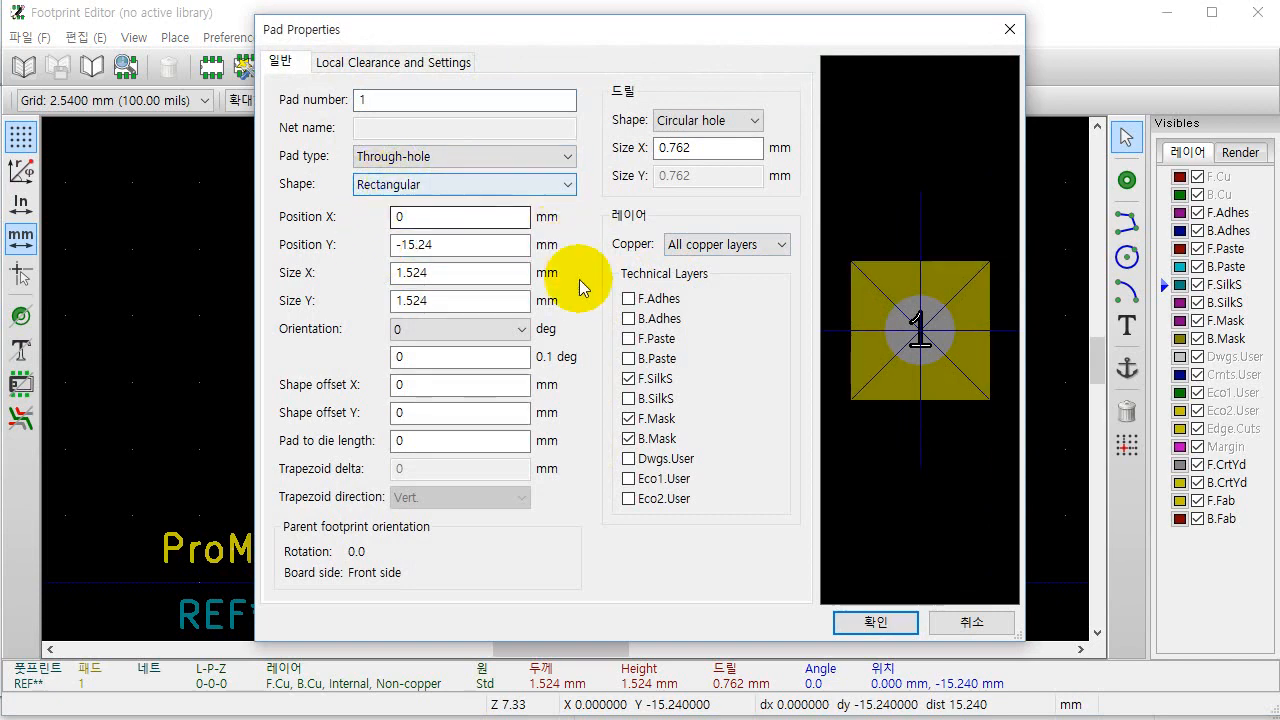
{"action": "left_click", "coordinate": [862, 622]}
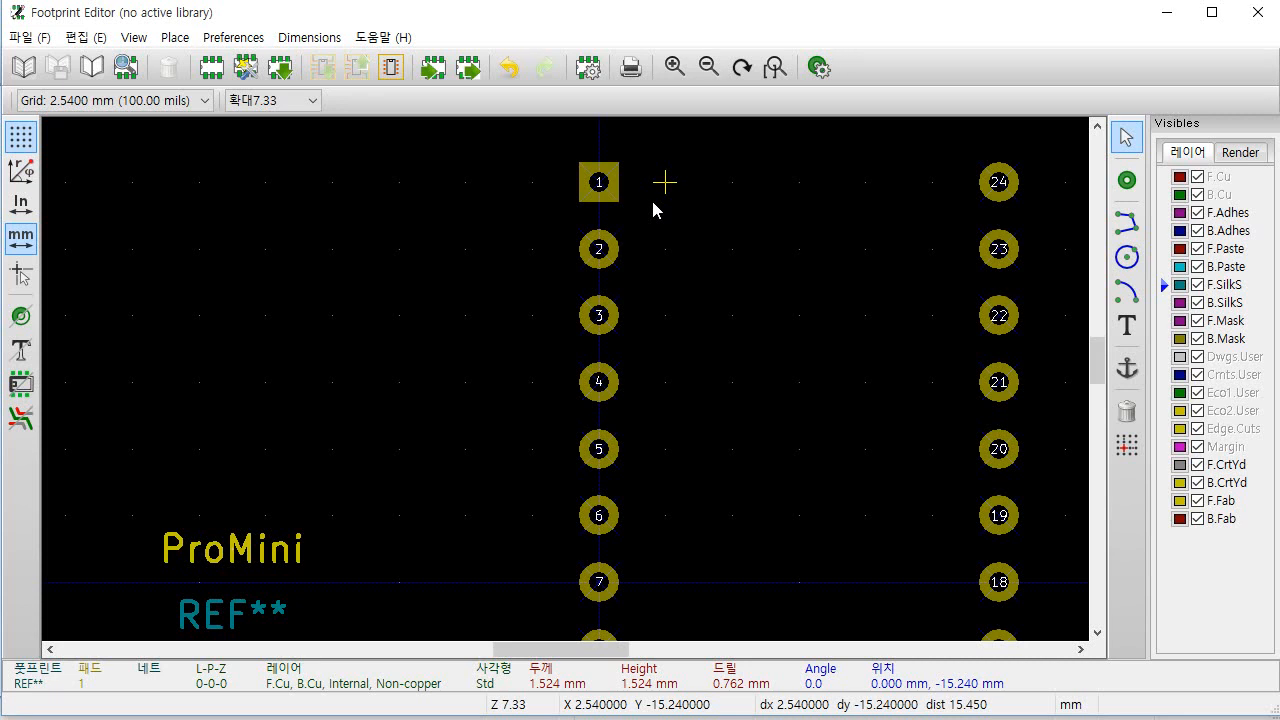
- Set the grid to 1.2700 mm (50.00 mils) with both pad columns in view
{"action": "scroll", "coordinate": [794, 314], "scroll_direction": "down", "scroll_amount": 1}
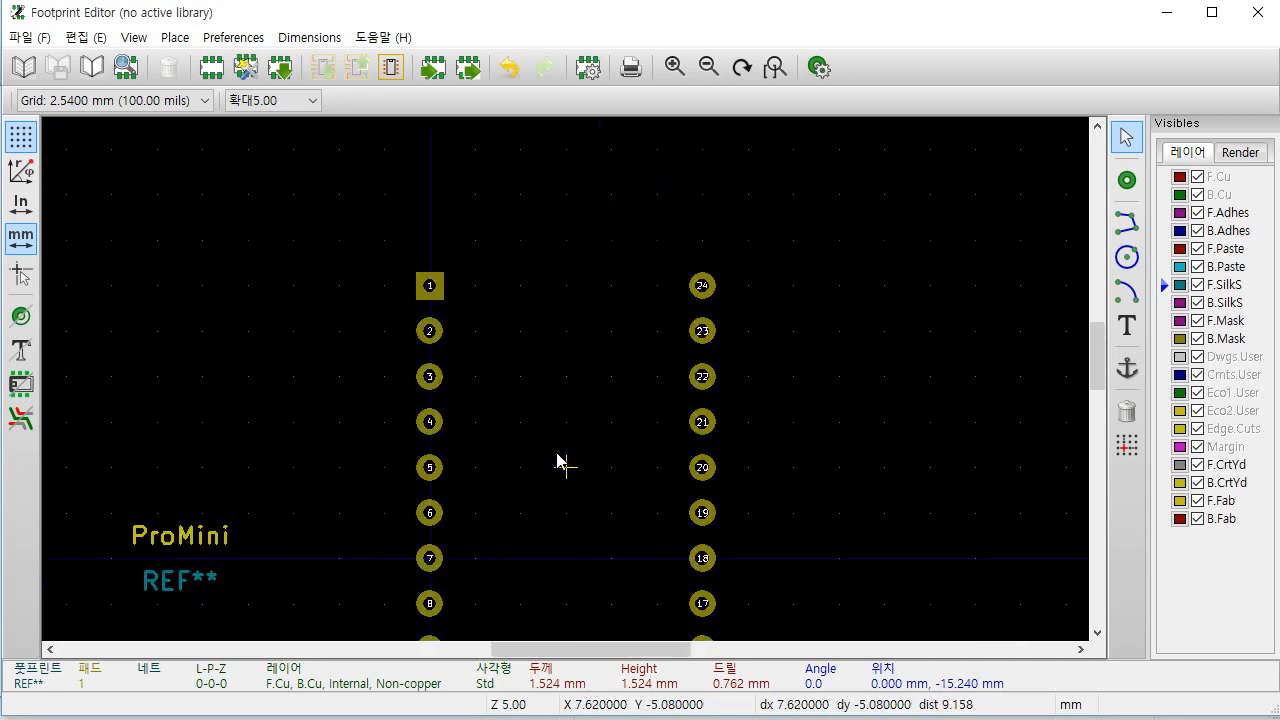
{"action": "scroll", "coordinate": [567, 380], "scroll_direction": "down", "scroll_amount": 1}
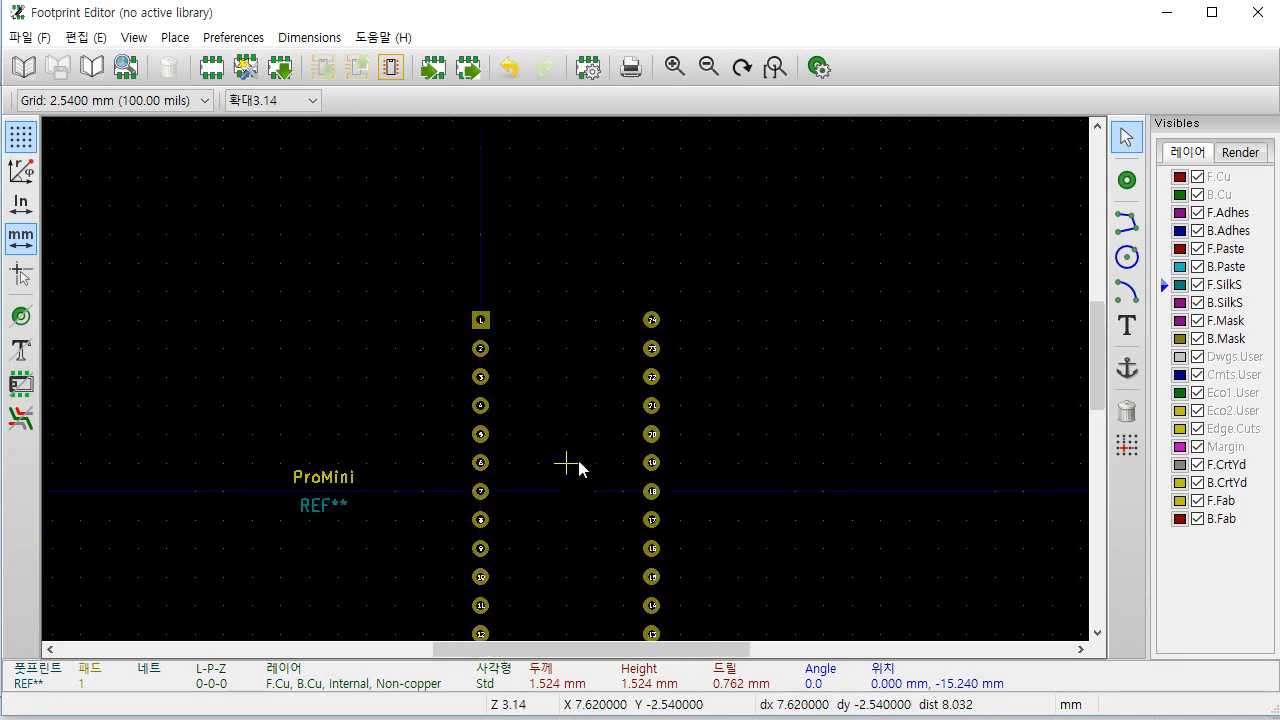
{"action": "middle_click_drag", "start_coordinate": [556, 440], "coordinate": [667, 352]}
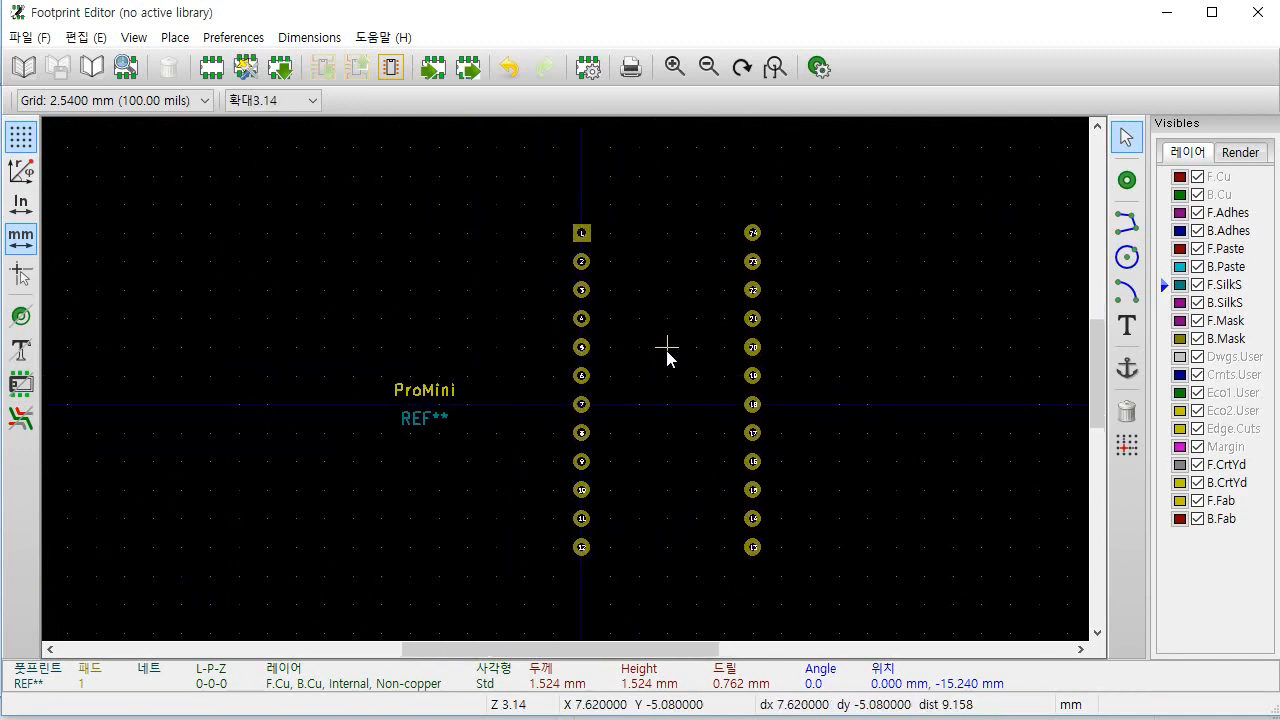
{"action": "right_click", "coordinate": [553, 205]}
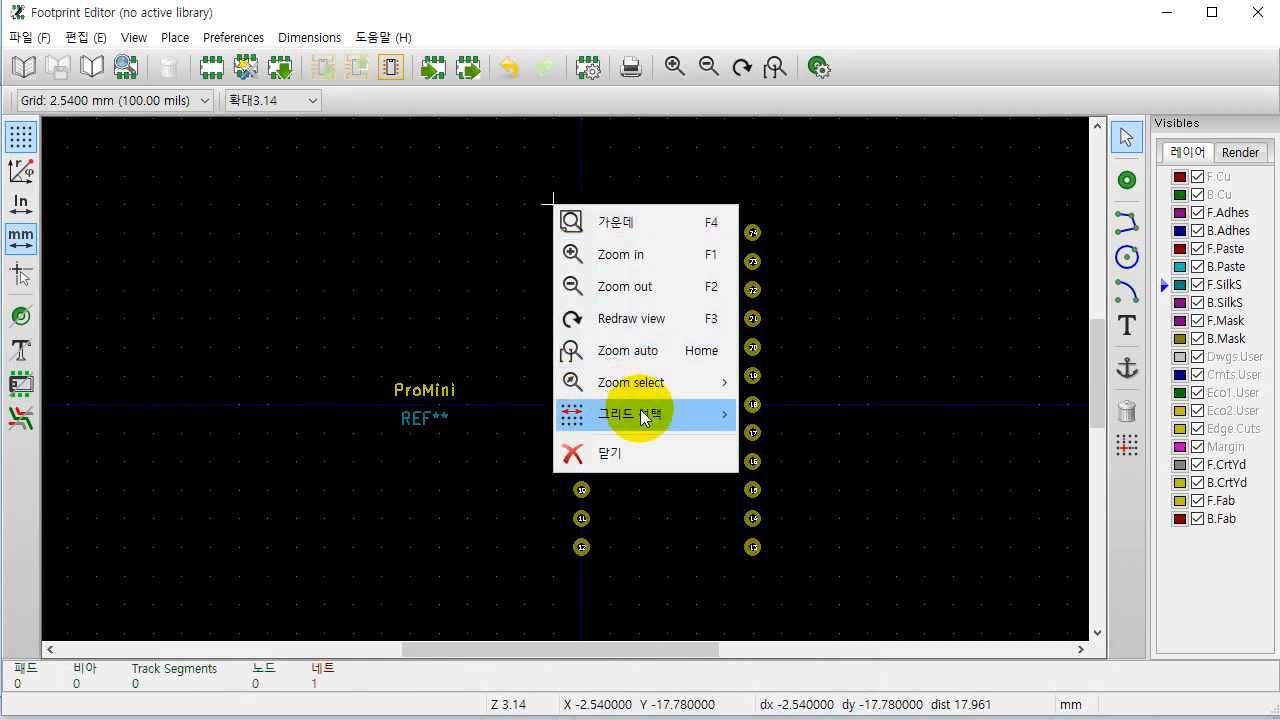
{"action": "mouse_move", "coordinate": [600, 413]}
{"action": "left_click", "coordinate": [830, 432]}
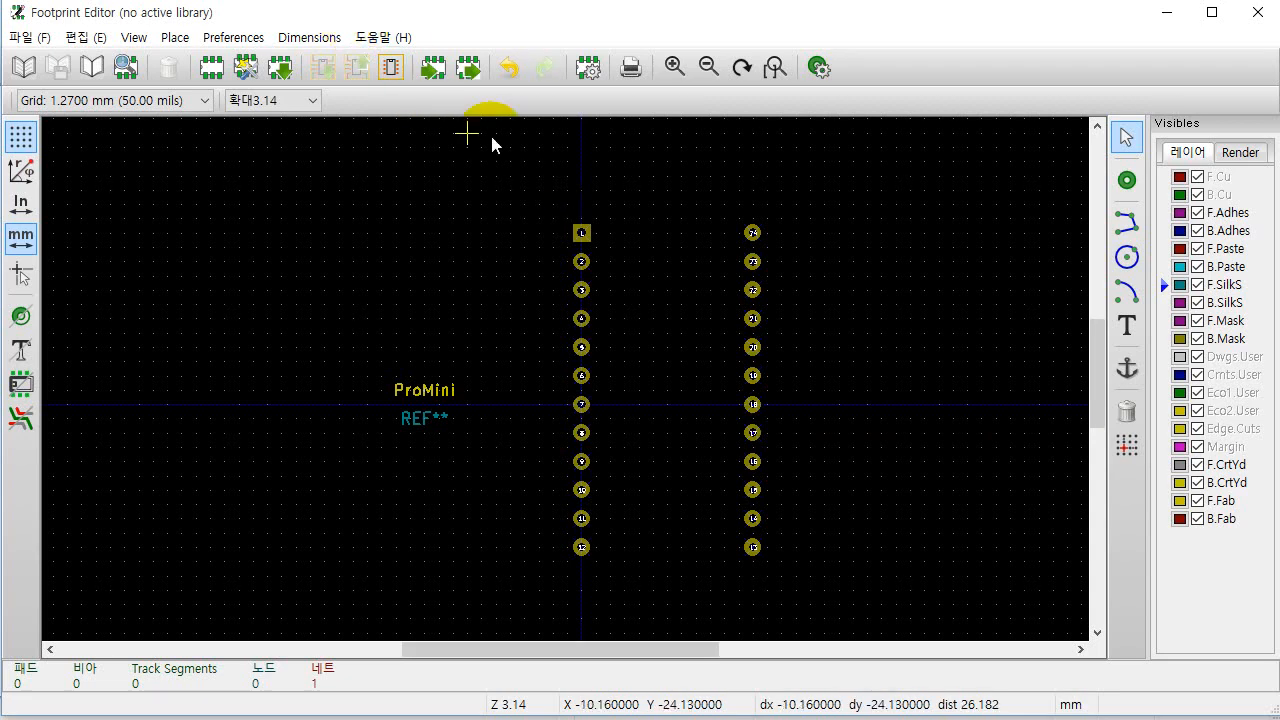
- Draw a rectangular F.SilkS outline around pads 1 to 12, from (-1.27, -16.51) to (1.27, 13.97) mm
{"action": "left_click", "coordinate": [1123, 230]}
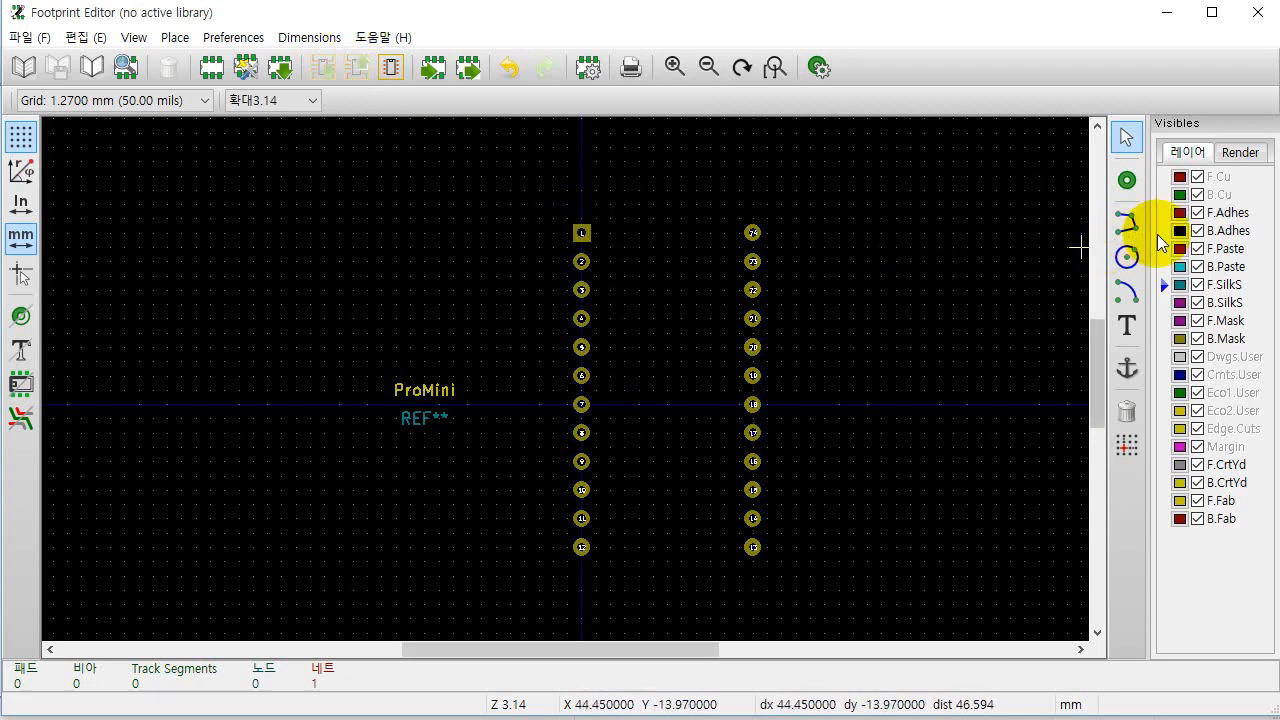
{"action": "left_click", "coordinate": [568, 214]}
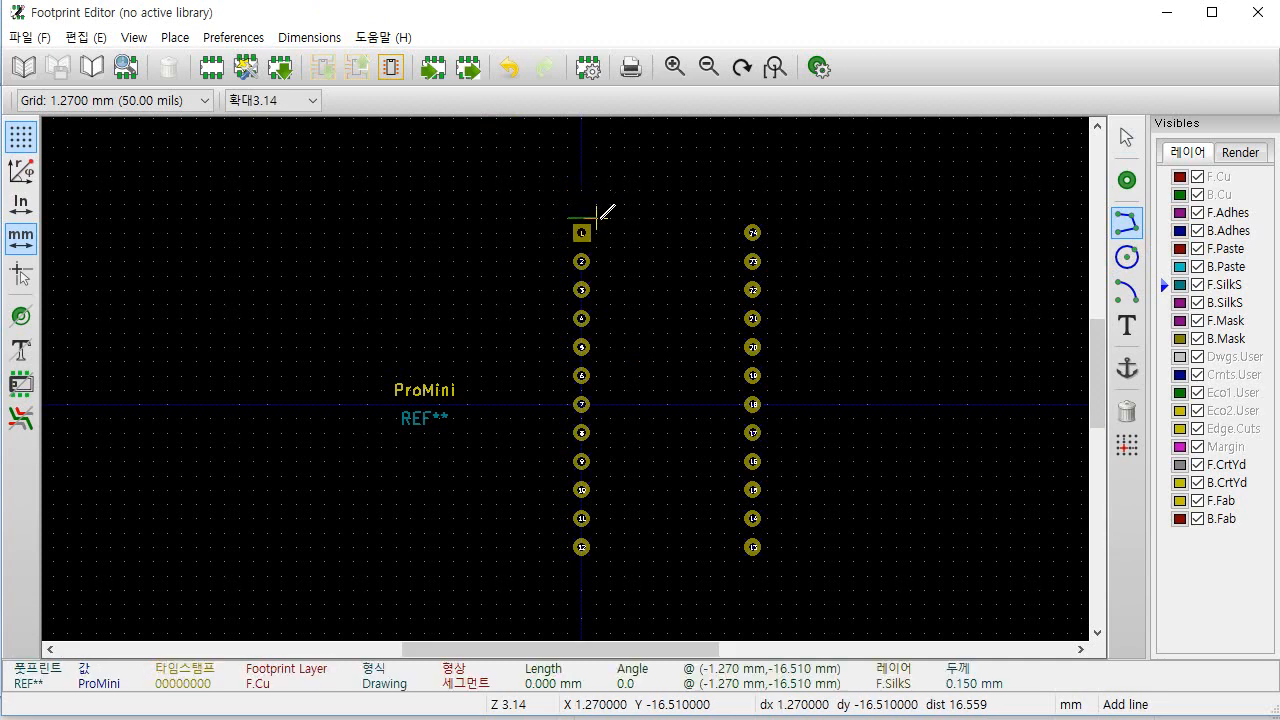
{"action": "left_click", "coordinate": [600, 210]}
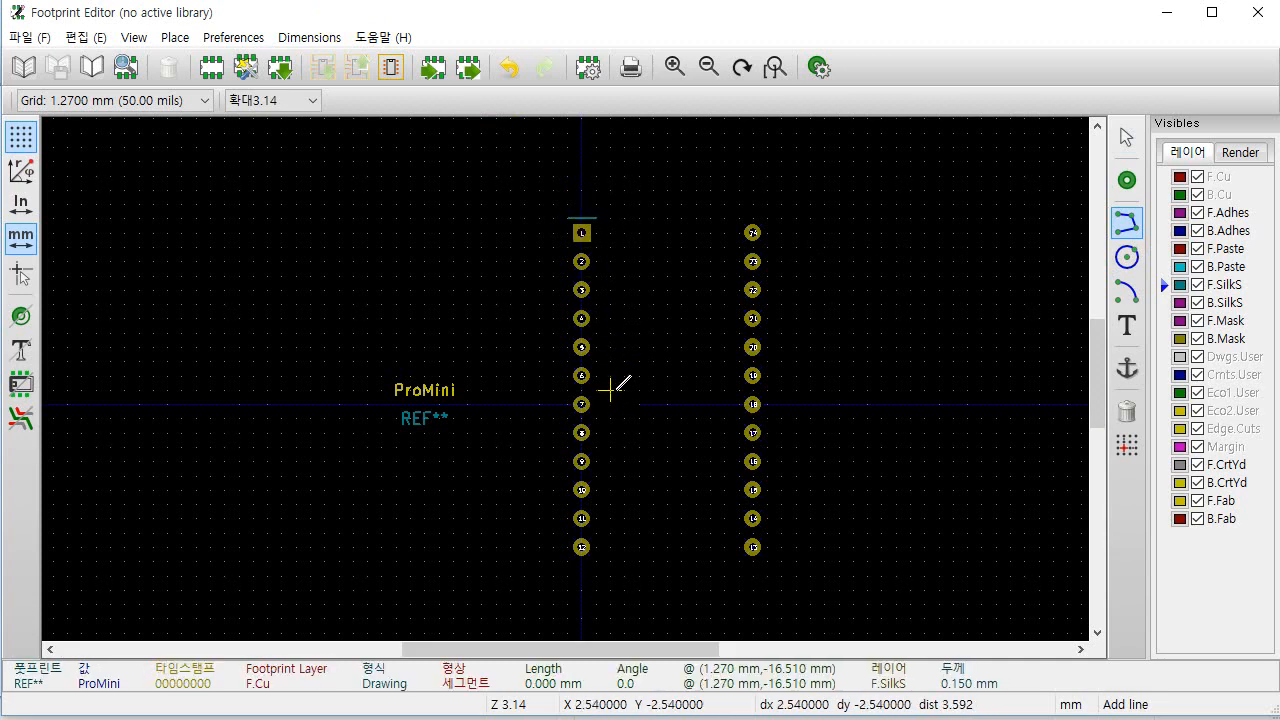
{"action": "left_click", "coordinate": [596, 560]}
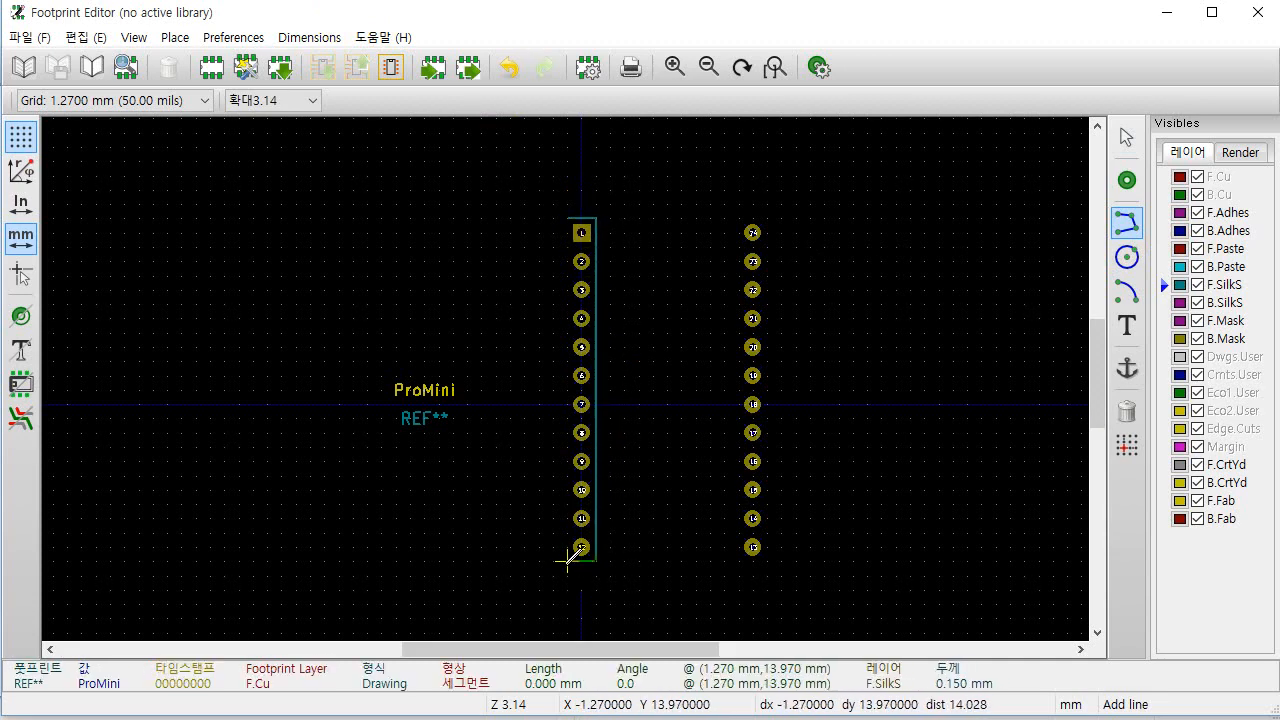
{"action": "left_click", "coordinate": [568, 214]}
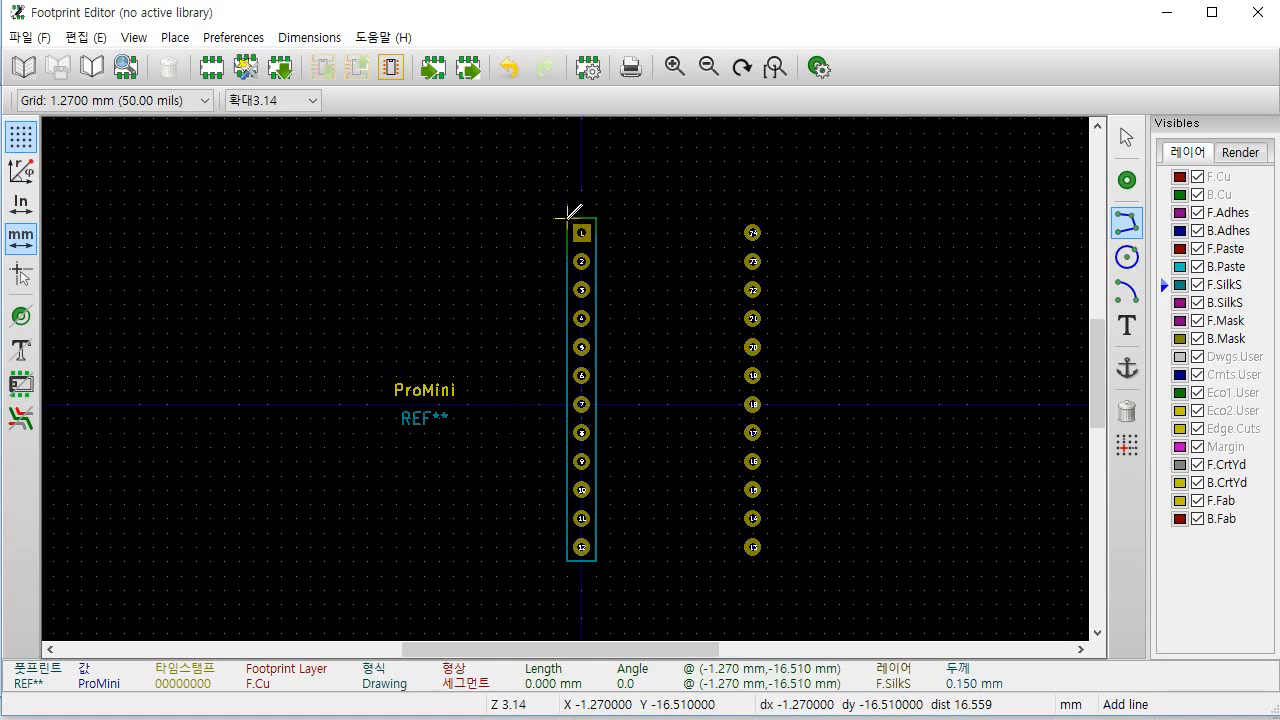
- Draw a rectangular F.SilkS outline around pads 13 to 24, from (13.97, -16.51) to (16.51, 13.97) mm
{"action": "left_click", "coordinate": [741, 216]}
{"action": "left_click", "coordinate": [768, 216]}
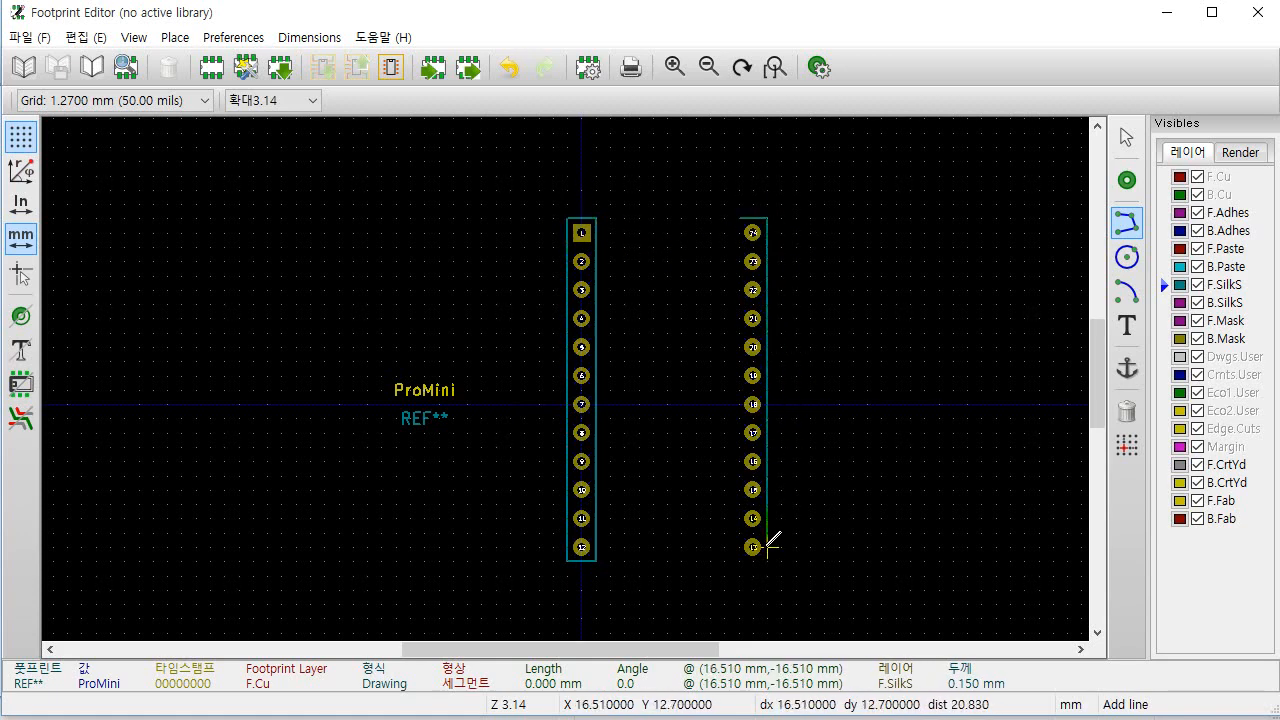
{"action": "left_click", "coordinate": [768, 560]}
{"action": "left_click", "coordinate": [740, 560]}
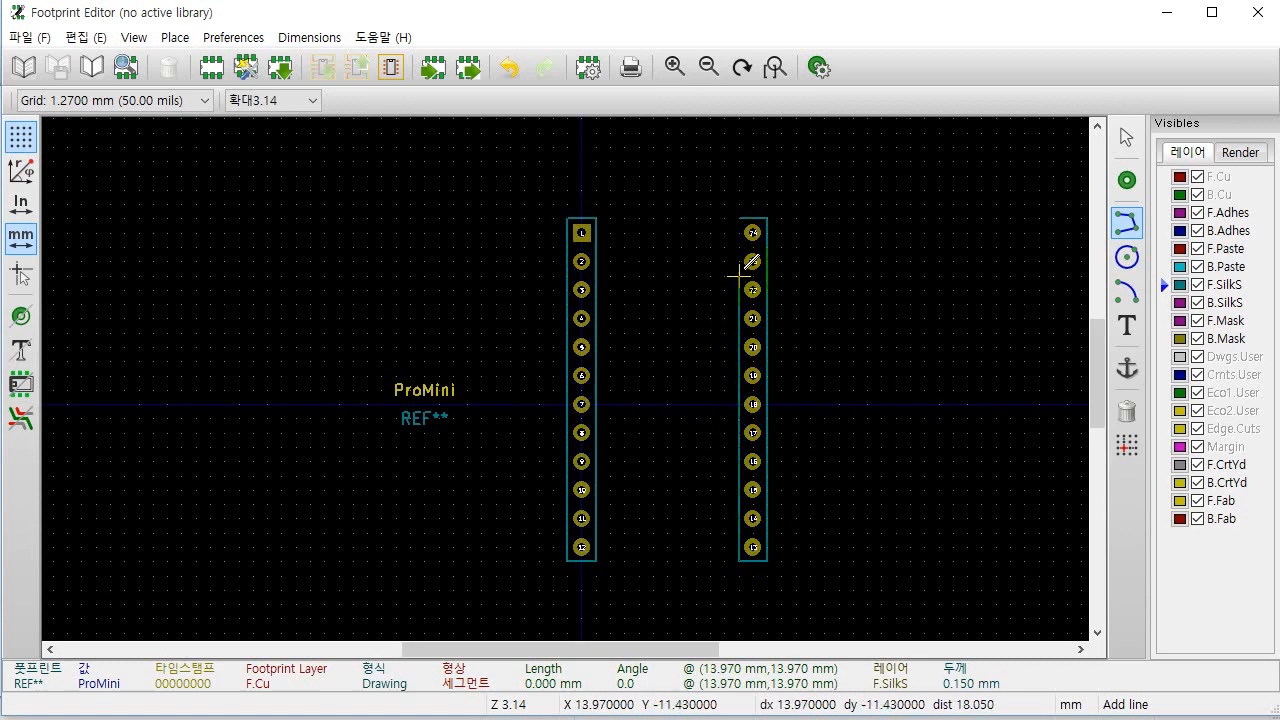
{"action": "left_click", "coordinate": [741, 216]}
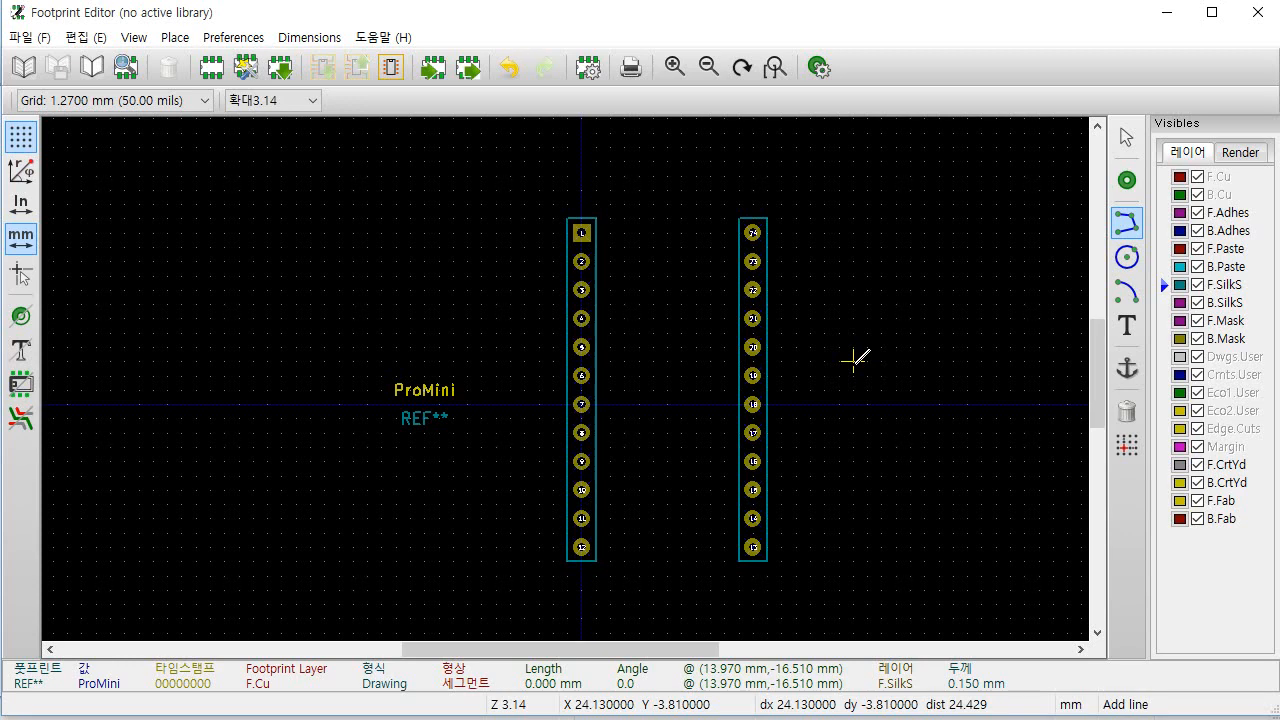
- Draw a rectangular F.SilkS outline around both pad columns, from (-2.54, -17.78) to (17.78, 15.24) mm
{"action": "left_click", "coordinate": [553, 205]}
{"action": "left_click", "coordinate": [780, 205]}
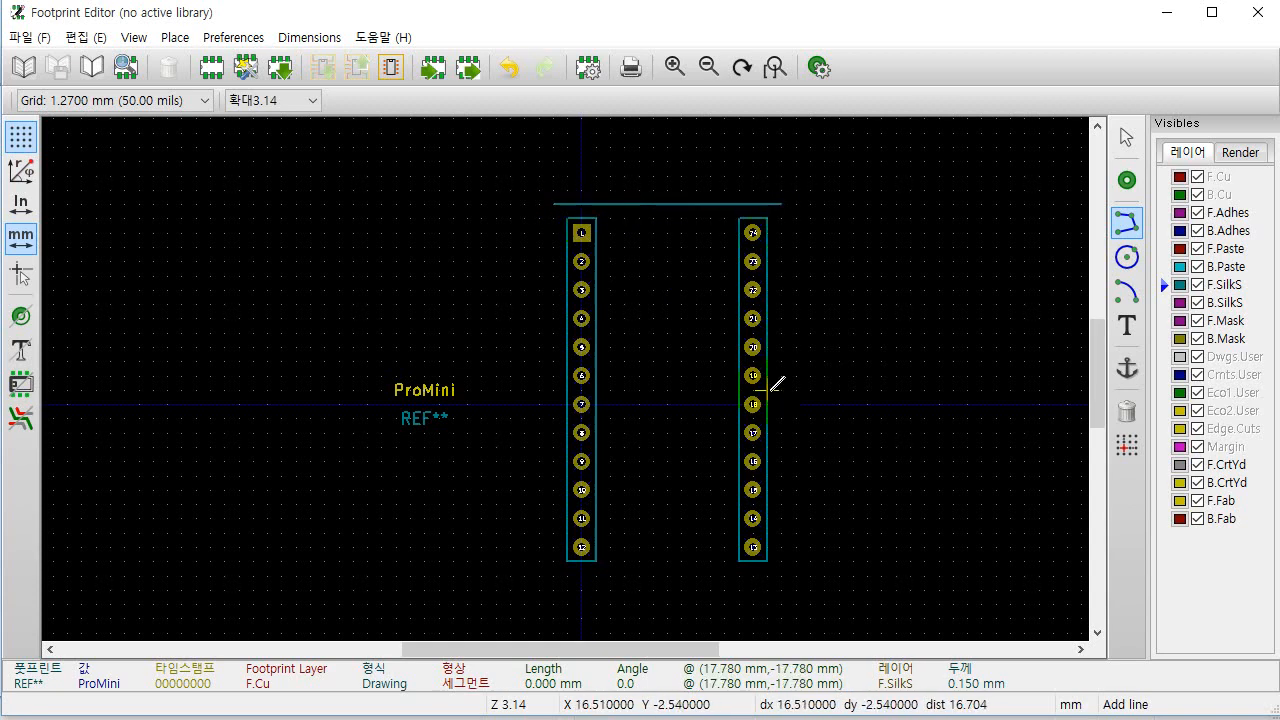
{"action": "left_click", "coordinate": [780, 575]}
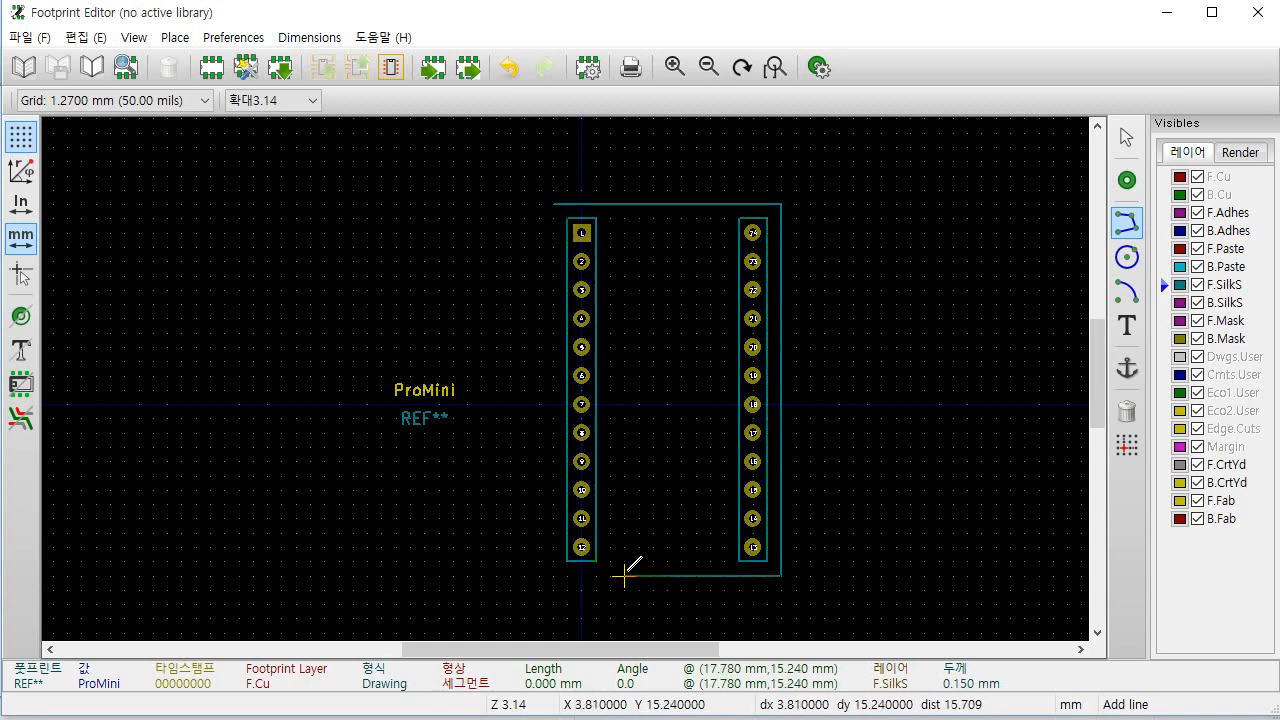
{"action": "left_click", "coordinate": [553, 575]}
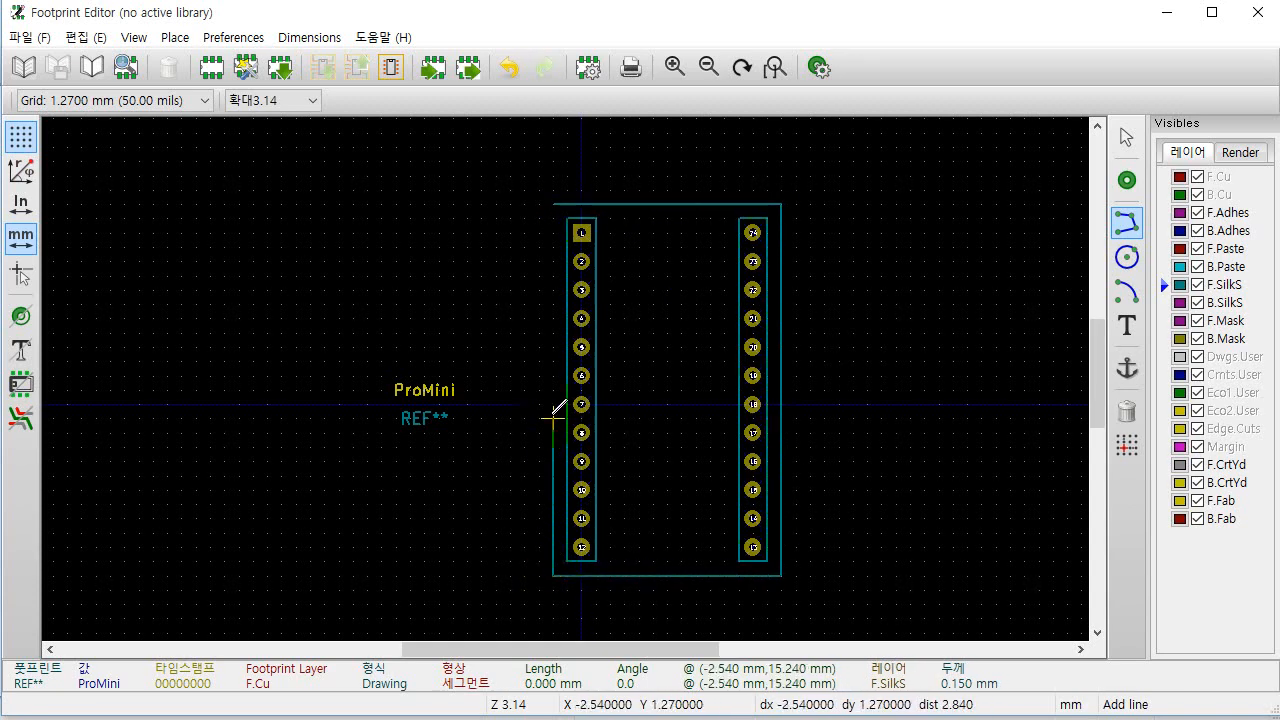
{"action": "left_click", "coordinate": [553, 205]}
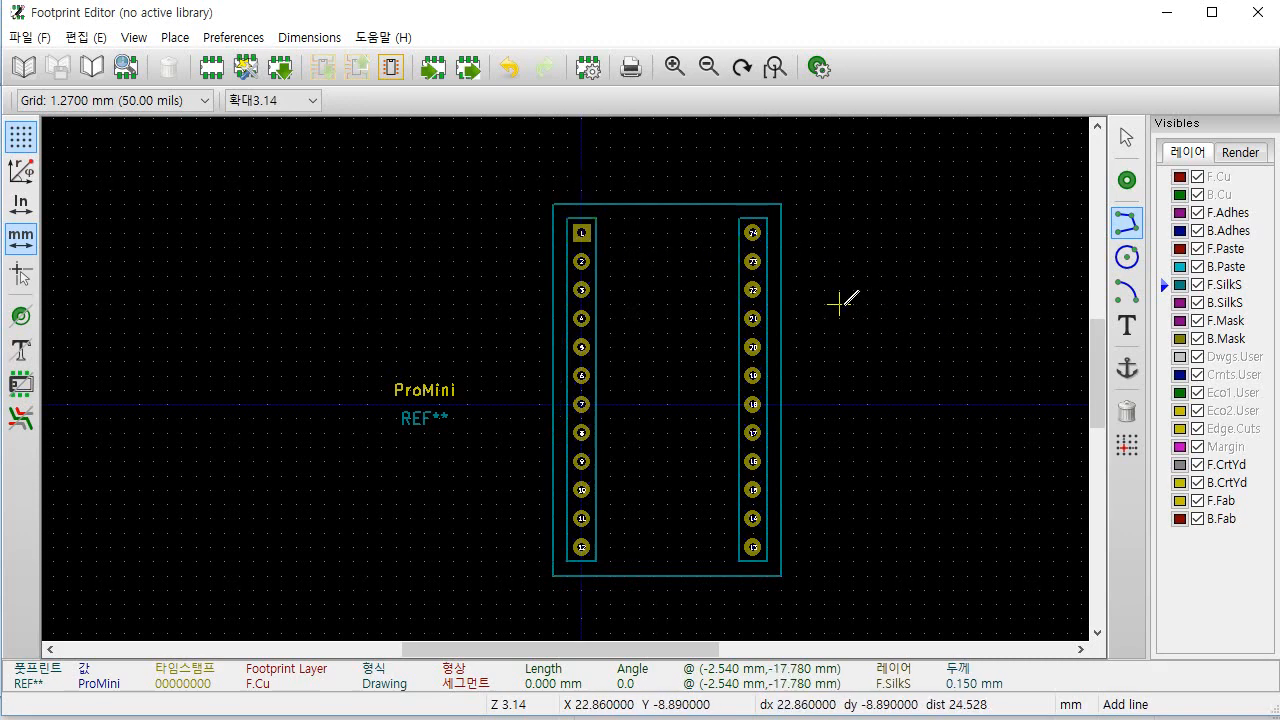
{"action": "key", "text": "Escape"}
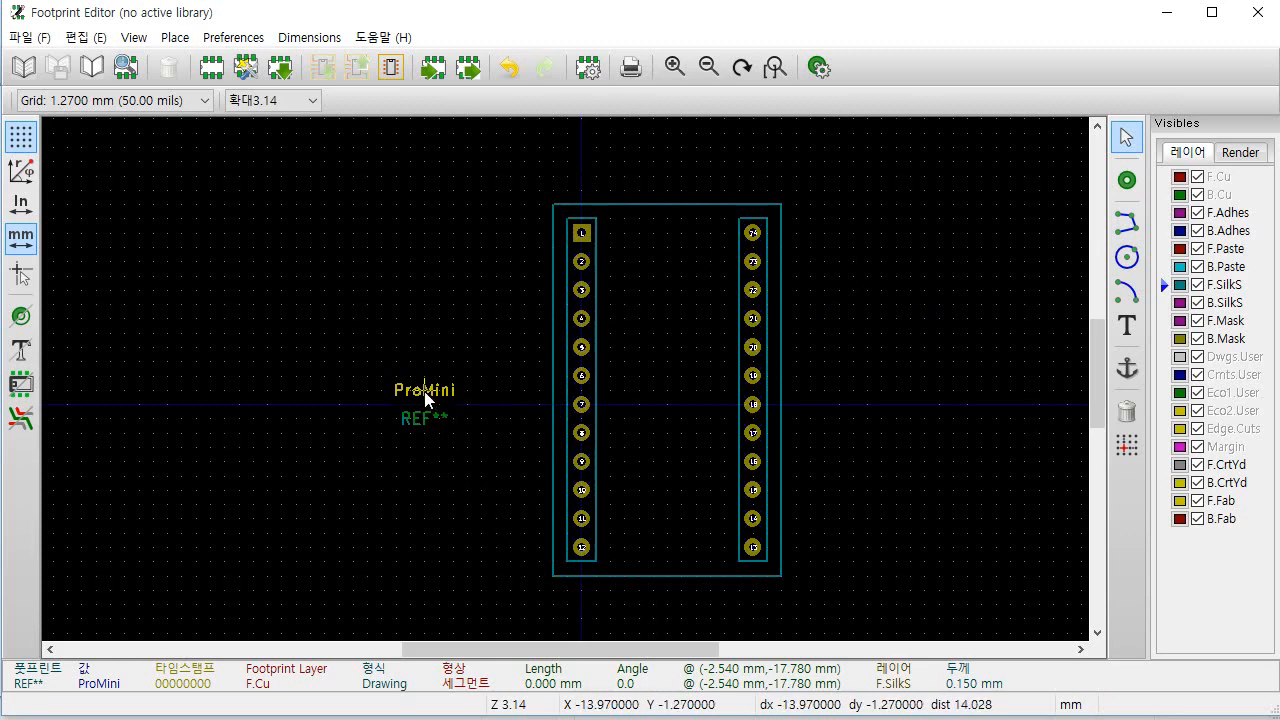
- Move the ProMini value text just below the outer outline and the REF** text just above its upper-left corner
{"action": "left_click_drag", "start_coordinate": [425, 397], "coordinate": [665, 596]}
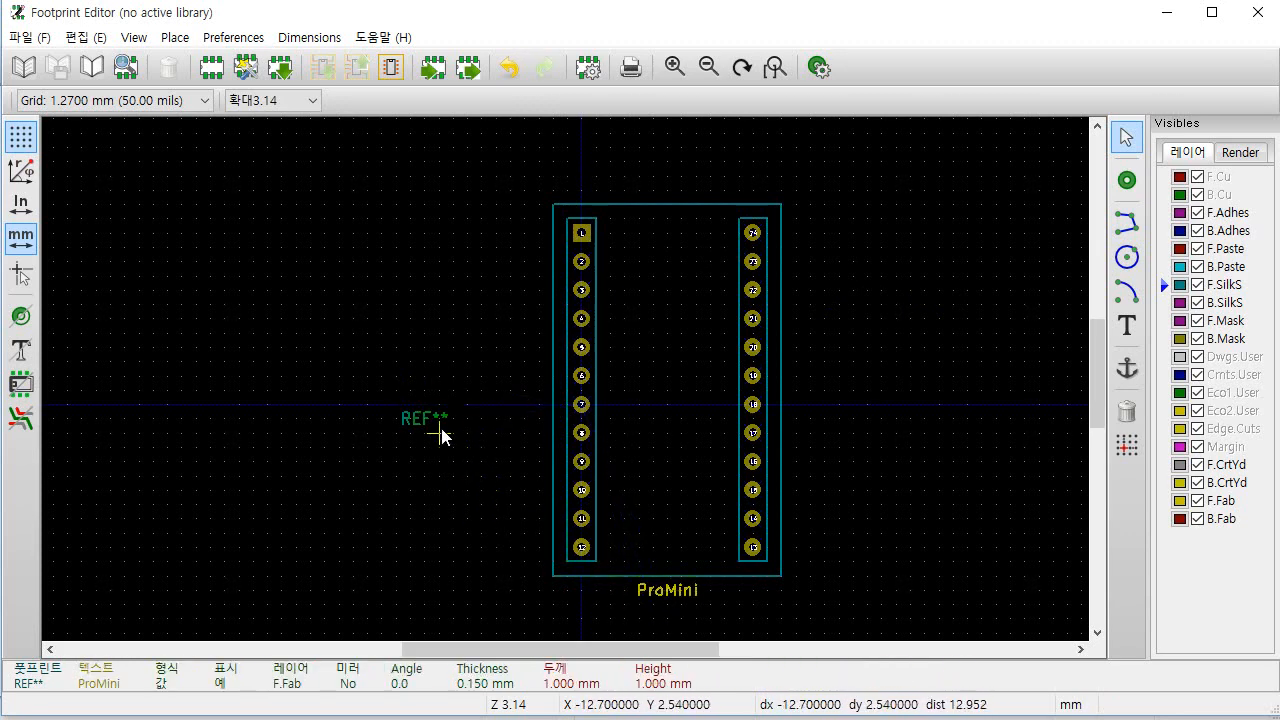
{"action": "left_click_drag", "start_coordinate": [426, 419], "coordinate": [582, 193]}
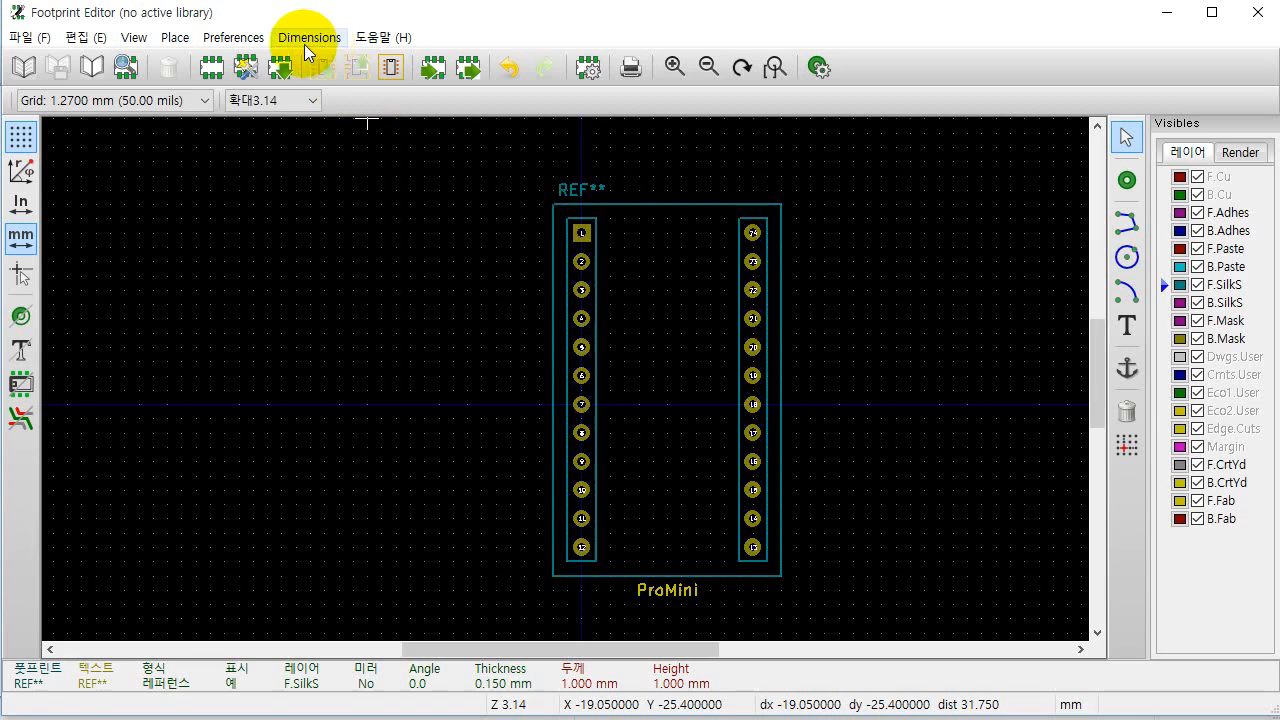
{"action": "left_click", "coordinate": [78, 40]}
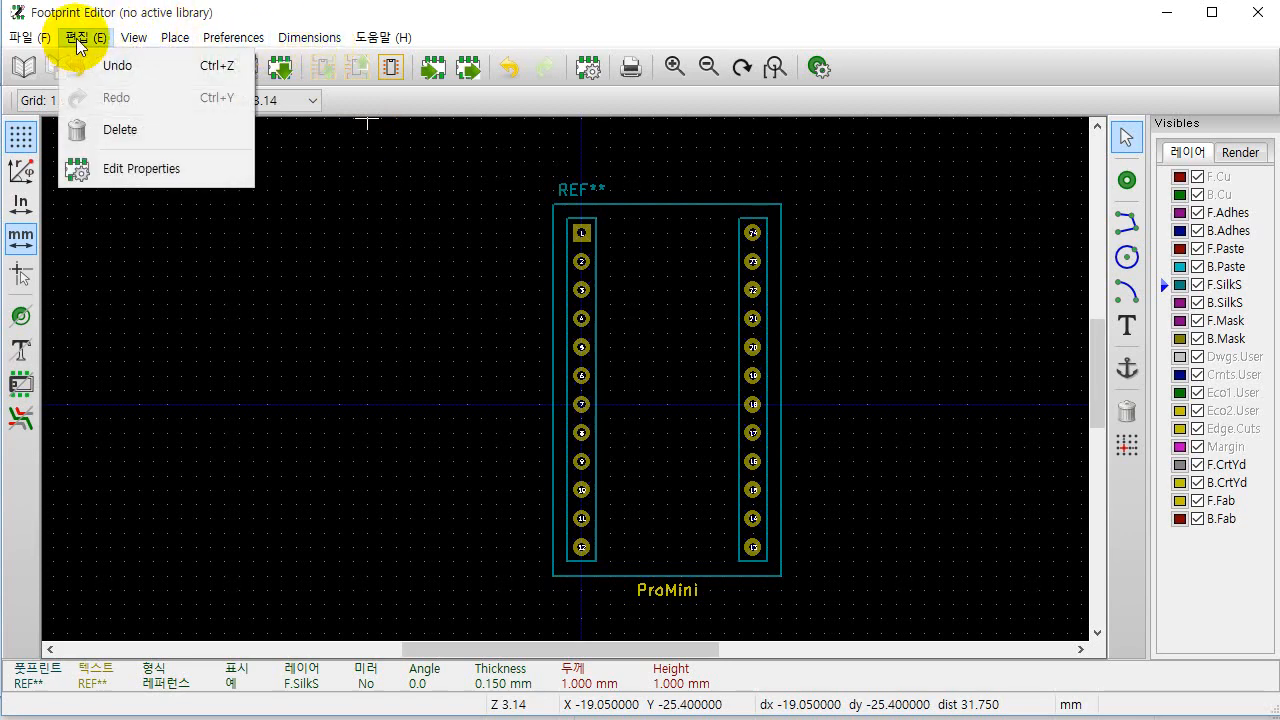
{"action": "mouse_move", "coordinate": [229, 40]}
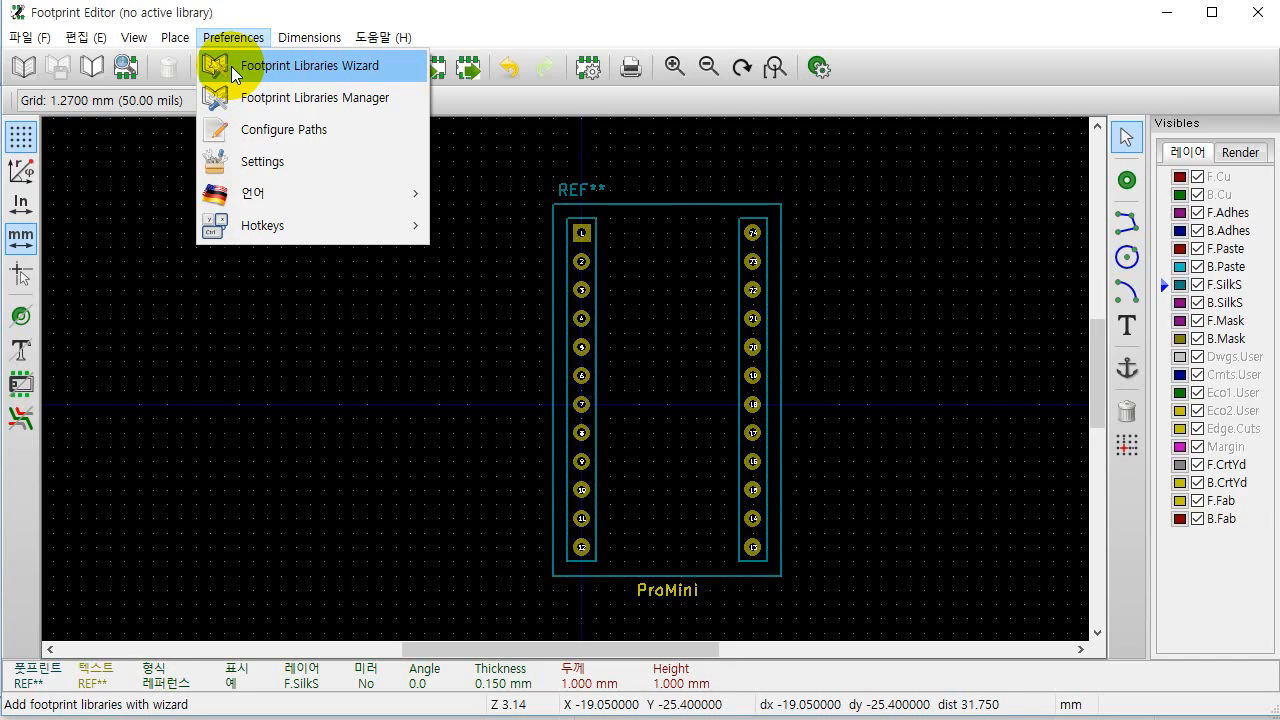
{"action": "left_click", "coordinate": [235, 70]}
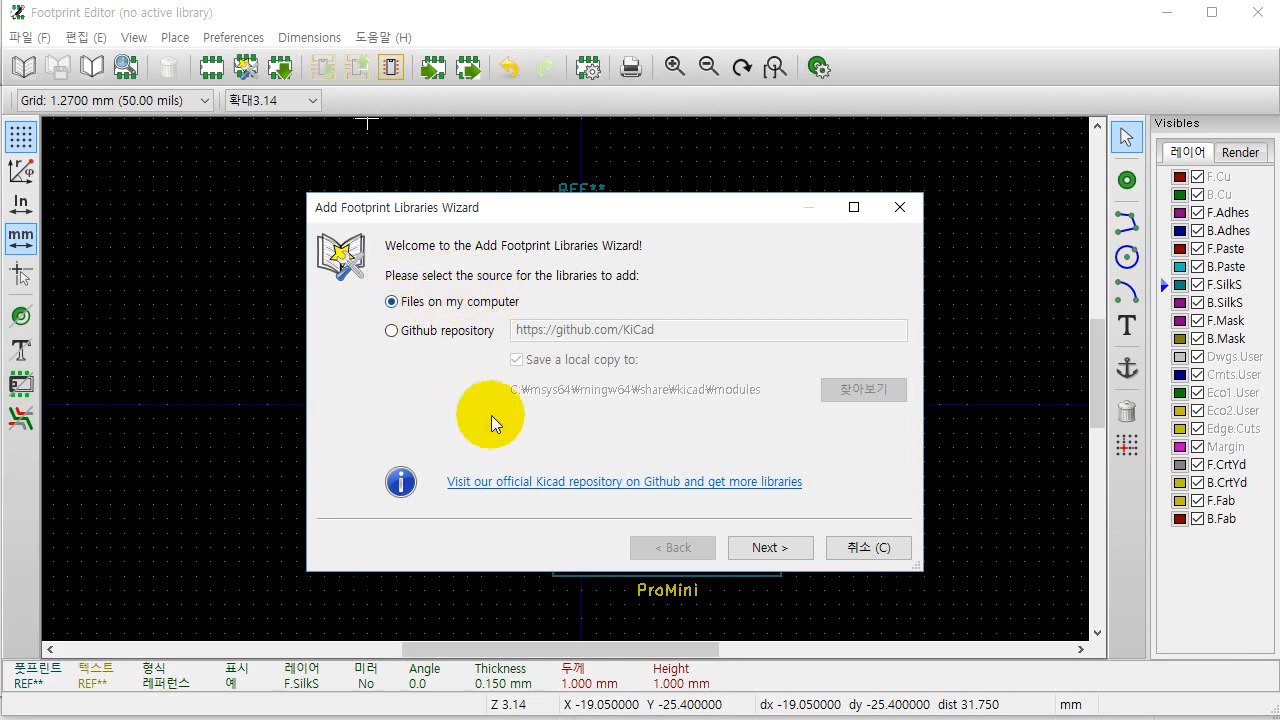
{"action": "left_click", "coordinate": [765, 548]}
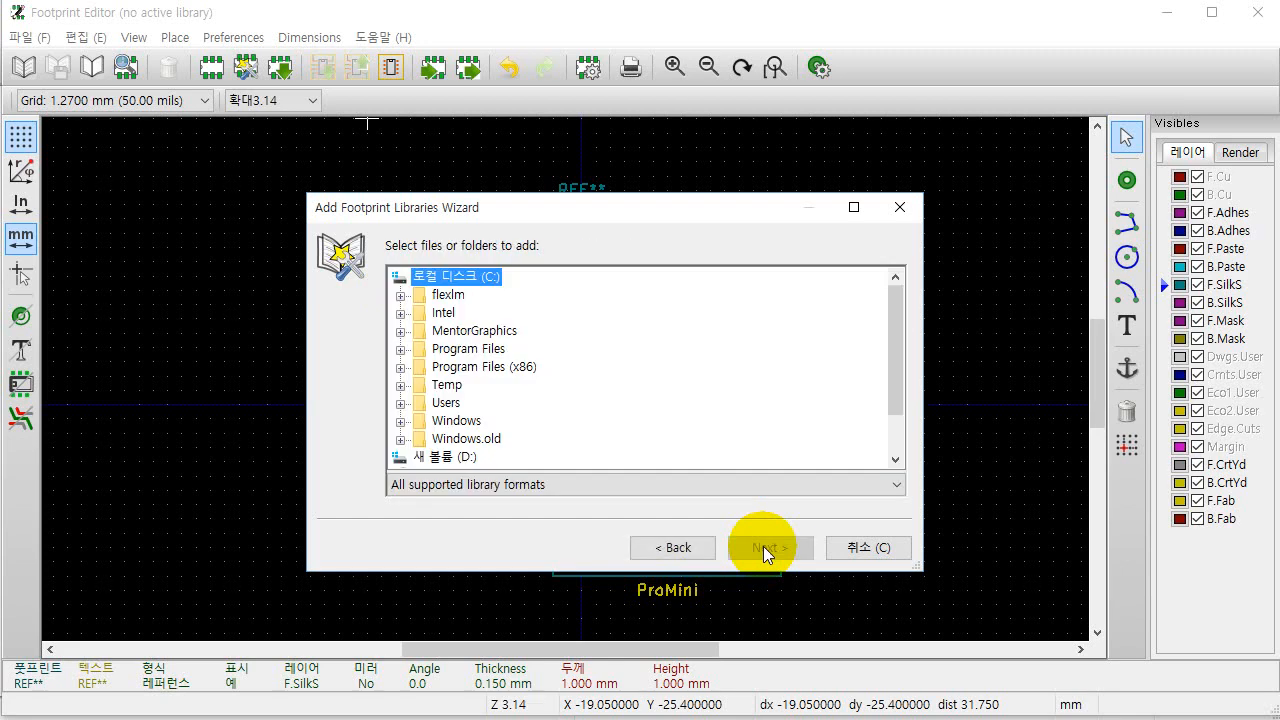
{"action": "scroll", "coordinate": [665, 384], "scroll_direction": "down", "scroll_amount": 1}
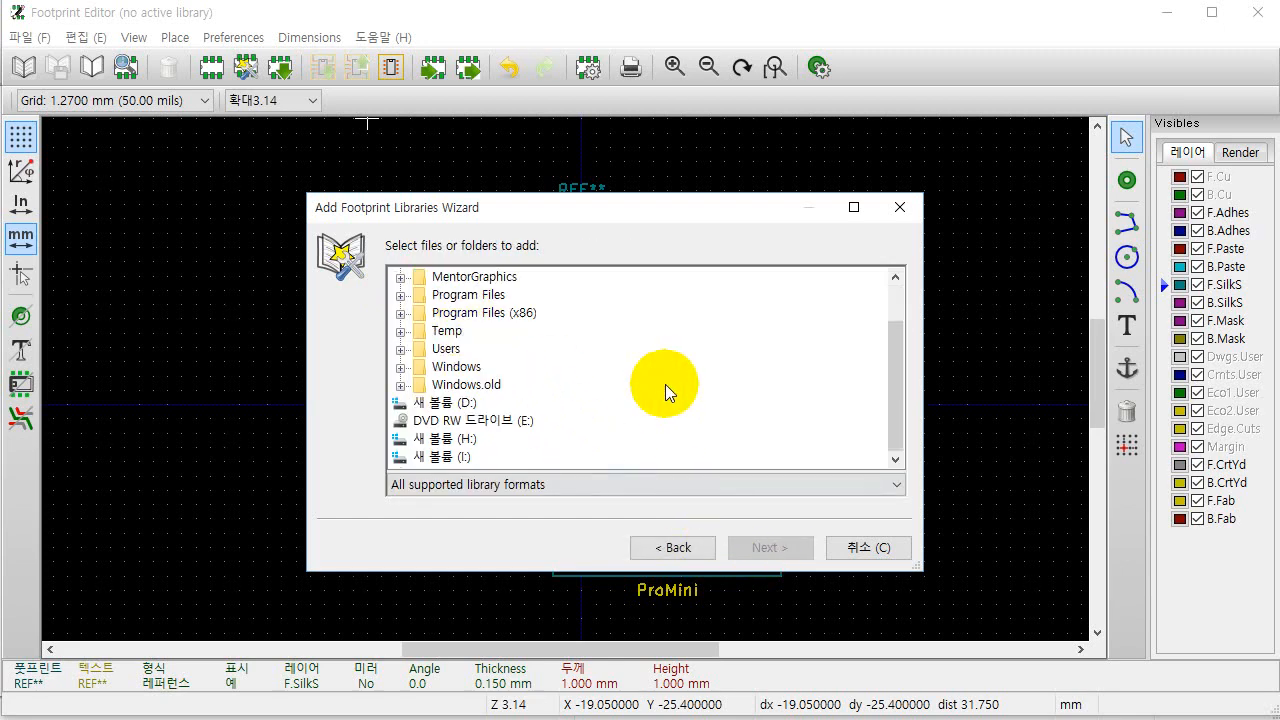
{"action": "left_click", "coordinate": [398, 410]}
{"action": "left_click", "coordinate": [397, 410]}
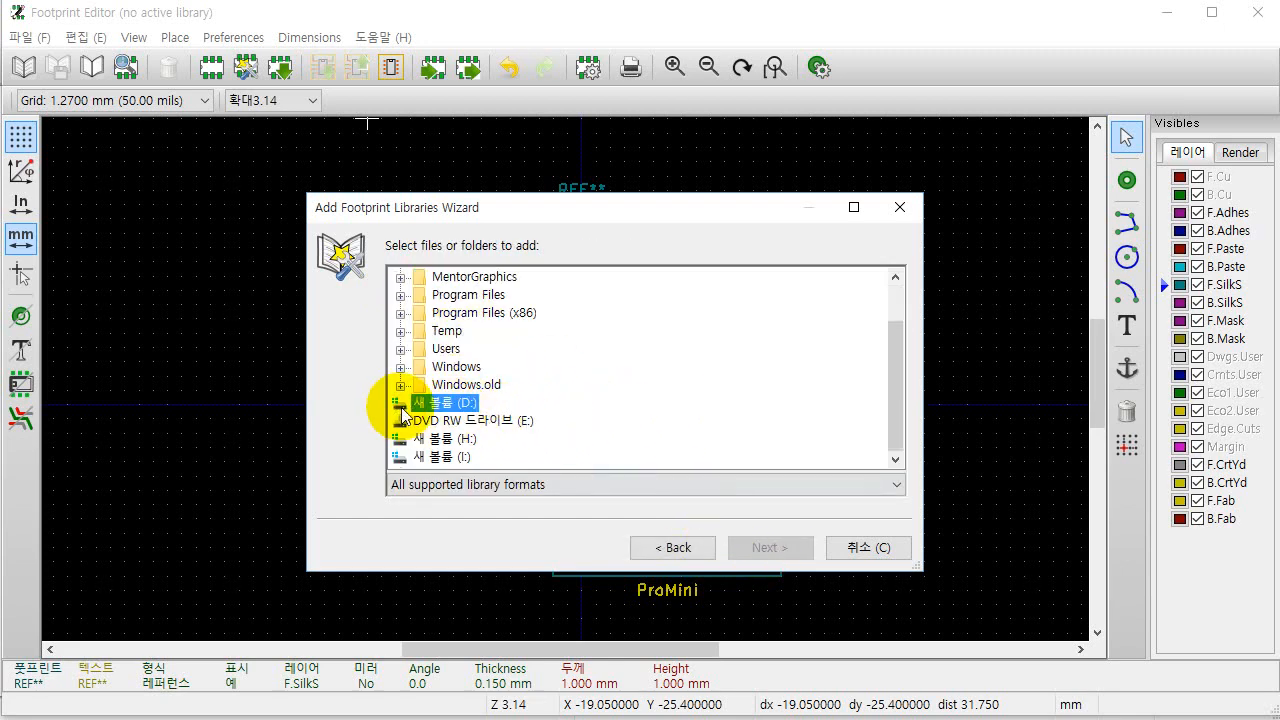
{"action": "scroll", "coordinate": [497, 392], "scroll_direction": "down", "scroll_amount": 5}
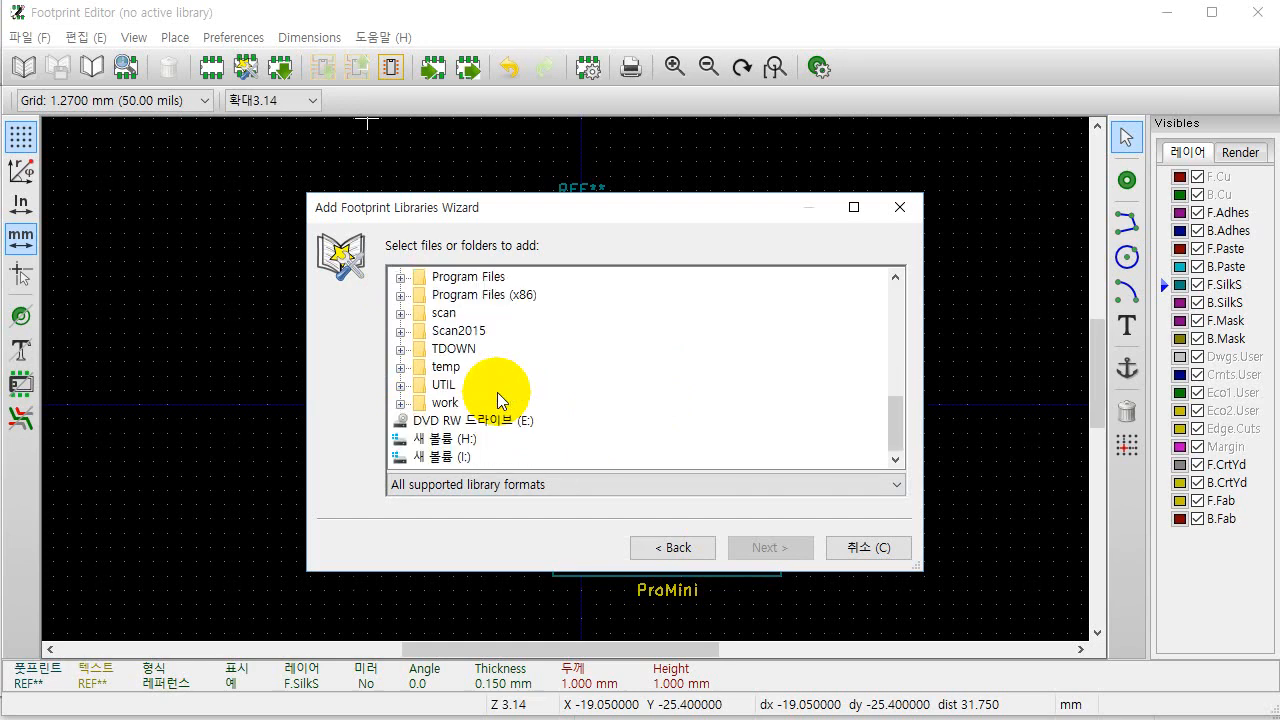
{"action": "double_click", "coordinate": [449, 403]}
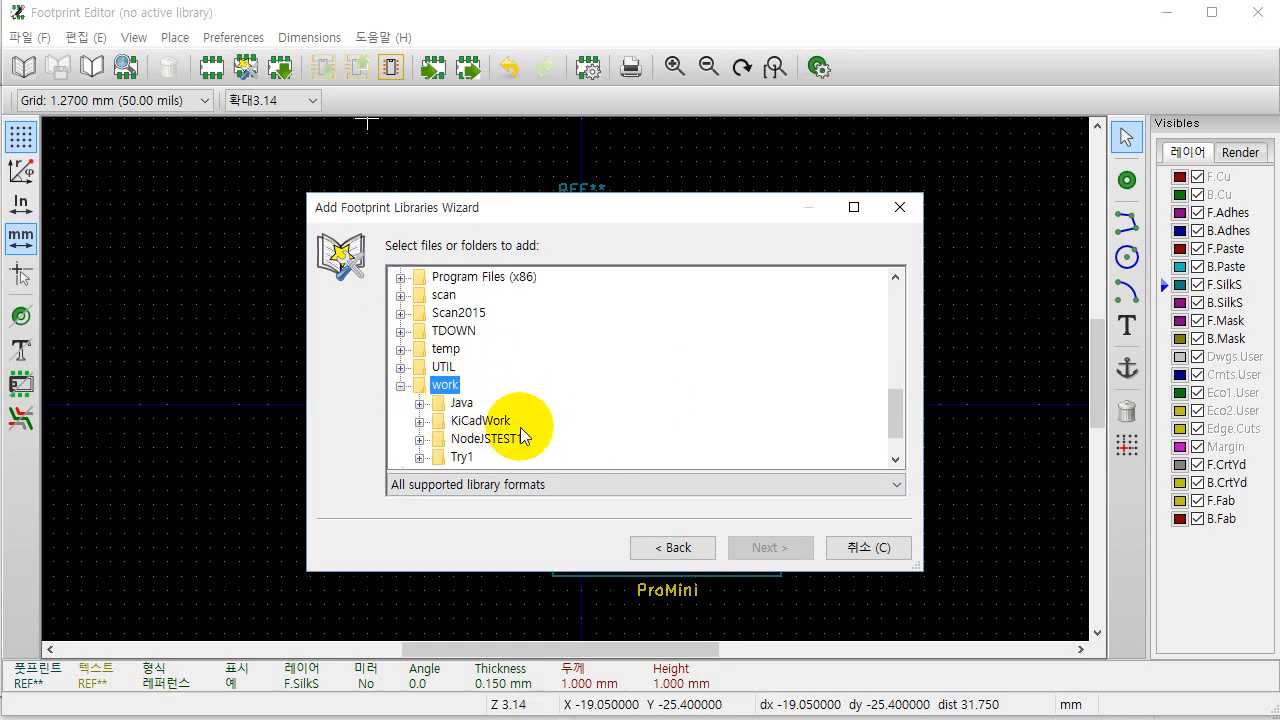
{"action": "left_click", "coordinate": [493, 424]}
{"action": "double_click", "coordinate": [493, 424]}
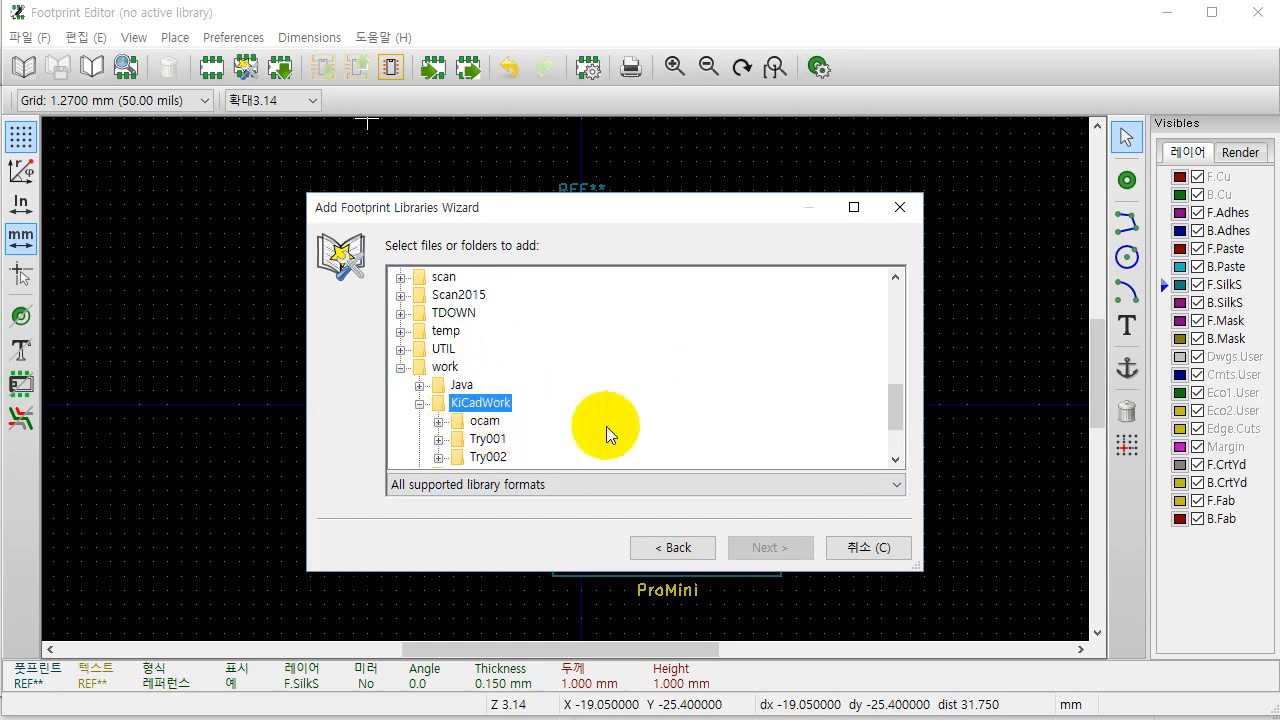
{"action": "scroll", "coordinate": [672, 429], "scroll_direction": "down", "scroll_amount": 2}
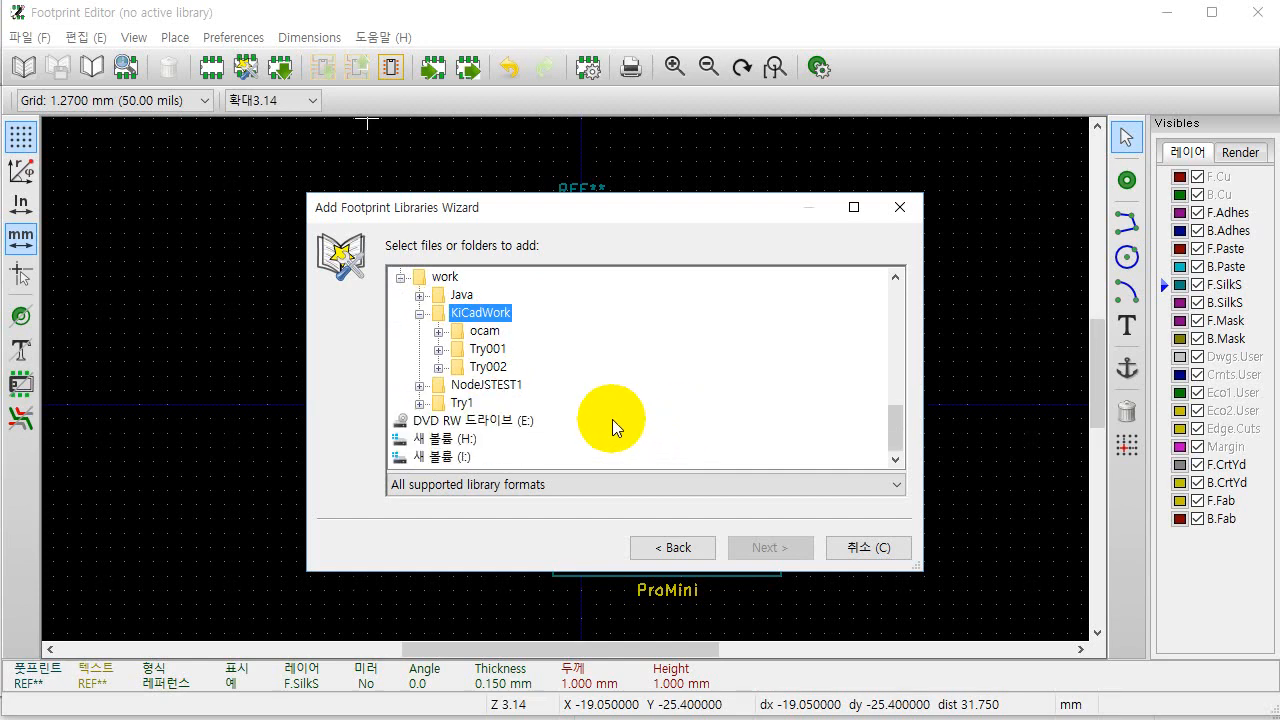
{"action": "left_click", "coordinate": [443, 277]}
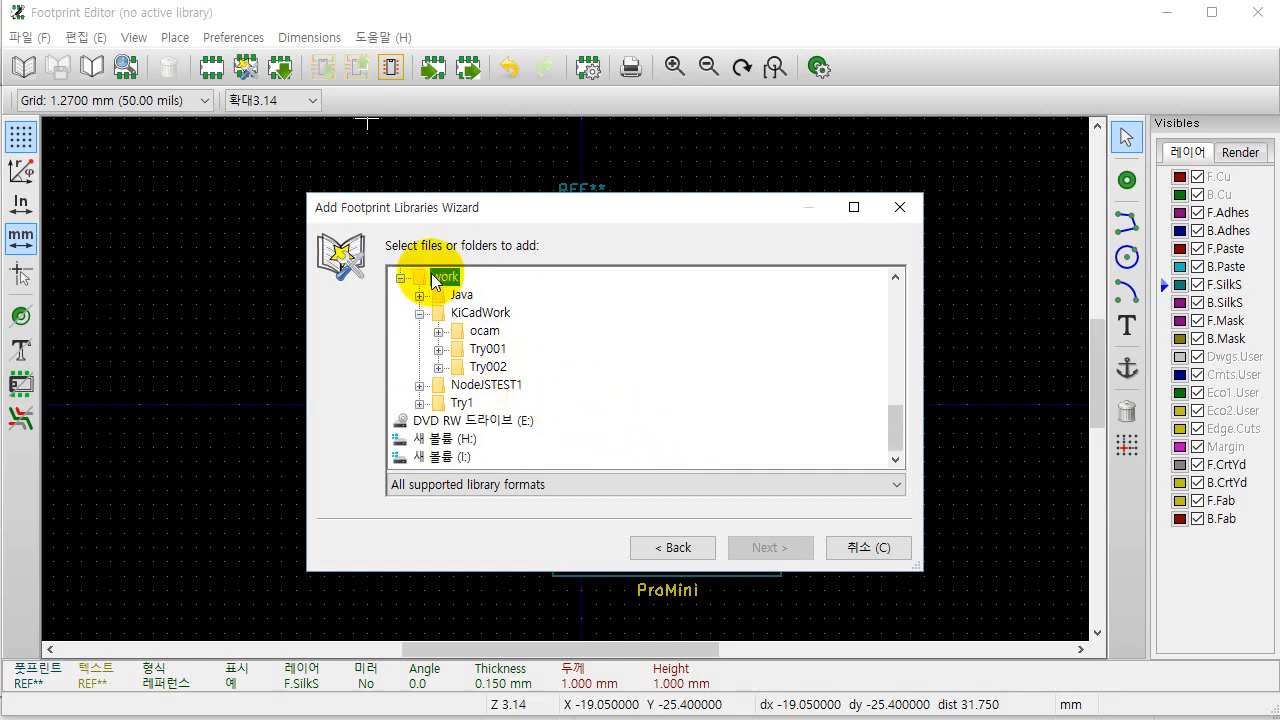
{"action": "double_click", "coordinate": [489, 316]}
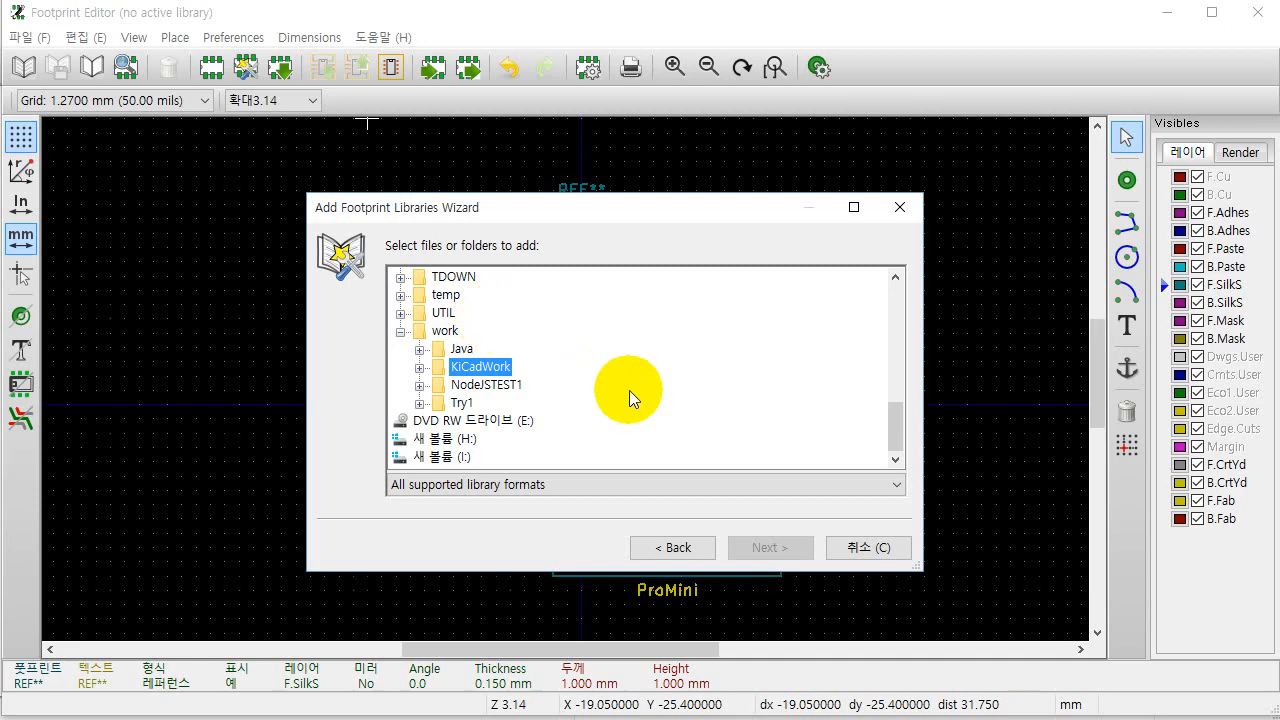
{"action": "left_click", "coordinate": [420, 367]}
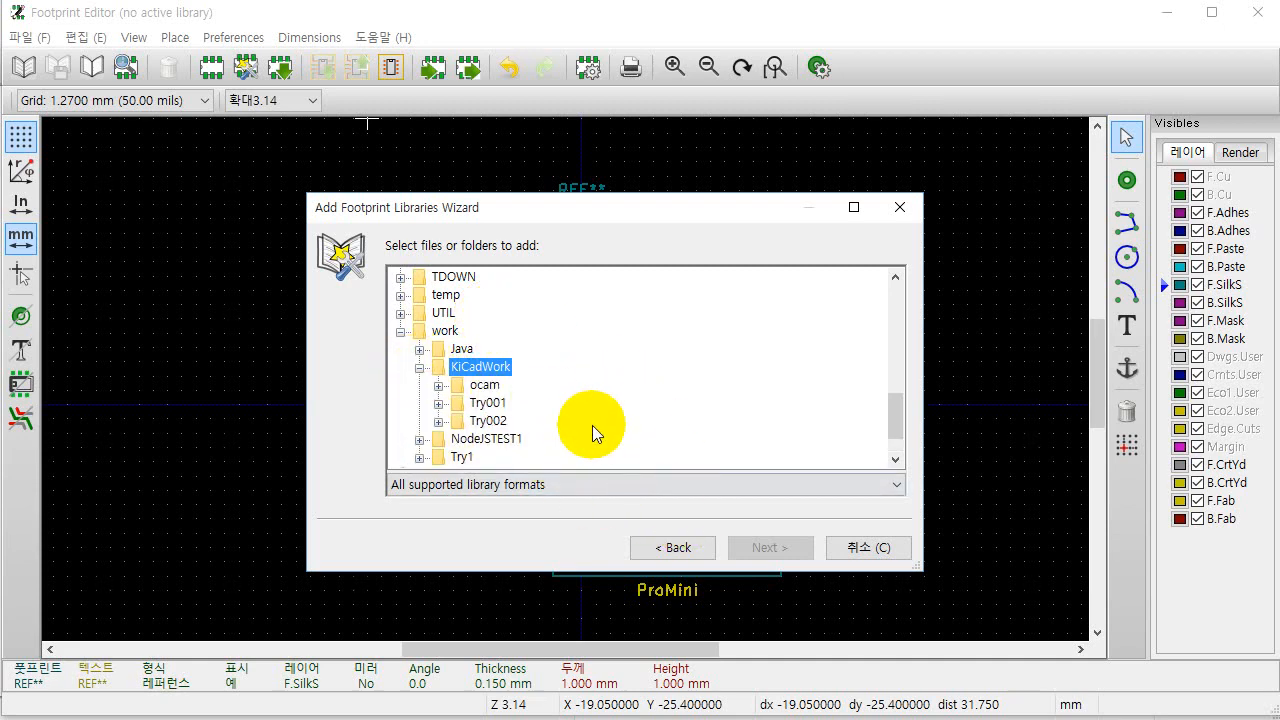
{"action": "left_click", "coordinate": [680, 549]}
{"action": "left_click", "coordinate": [797, 548]}
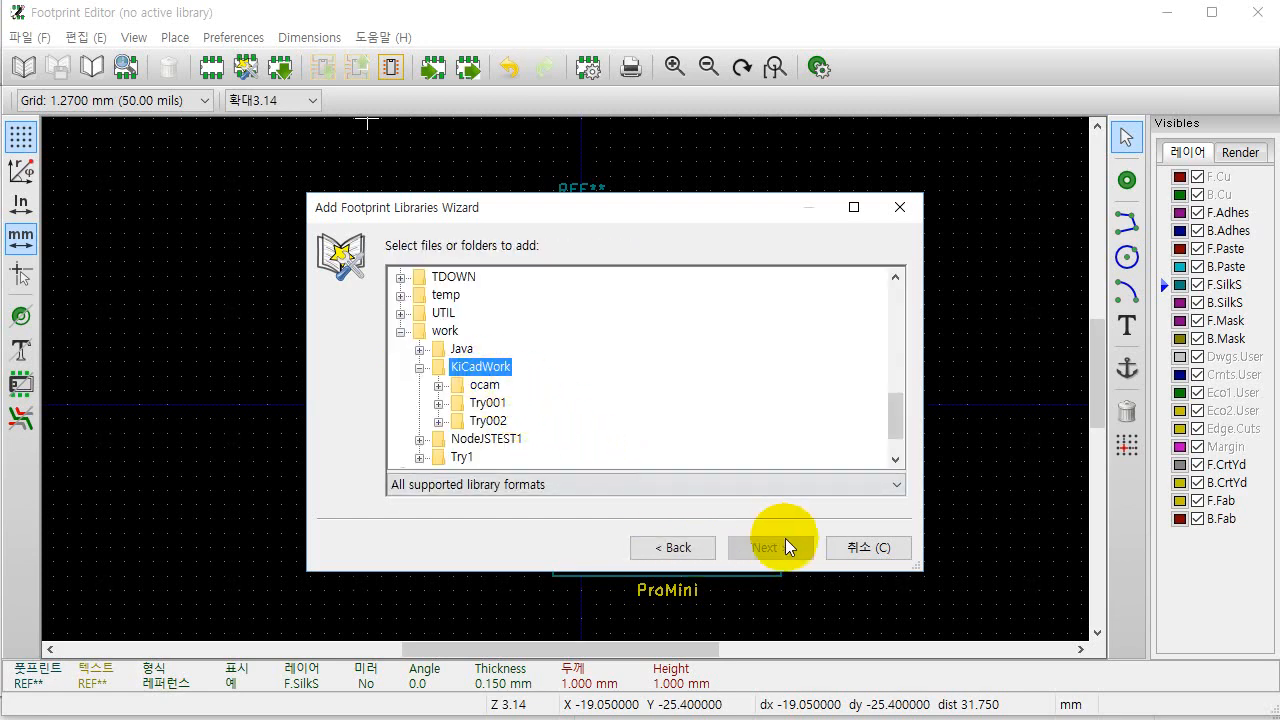
{"action": "left_click", "coordinate": [866, 547]}
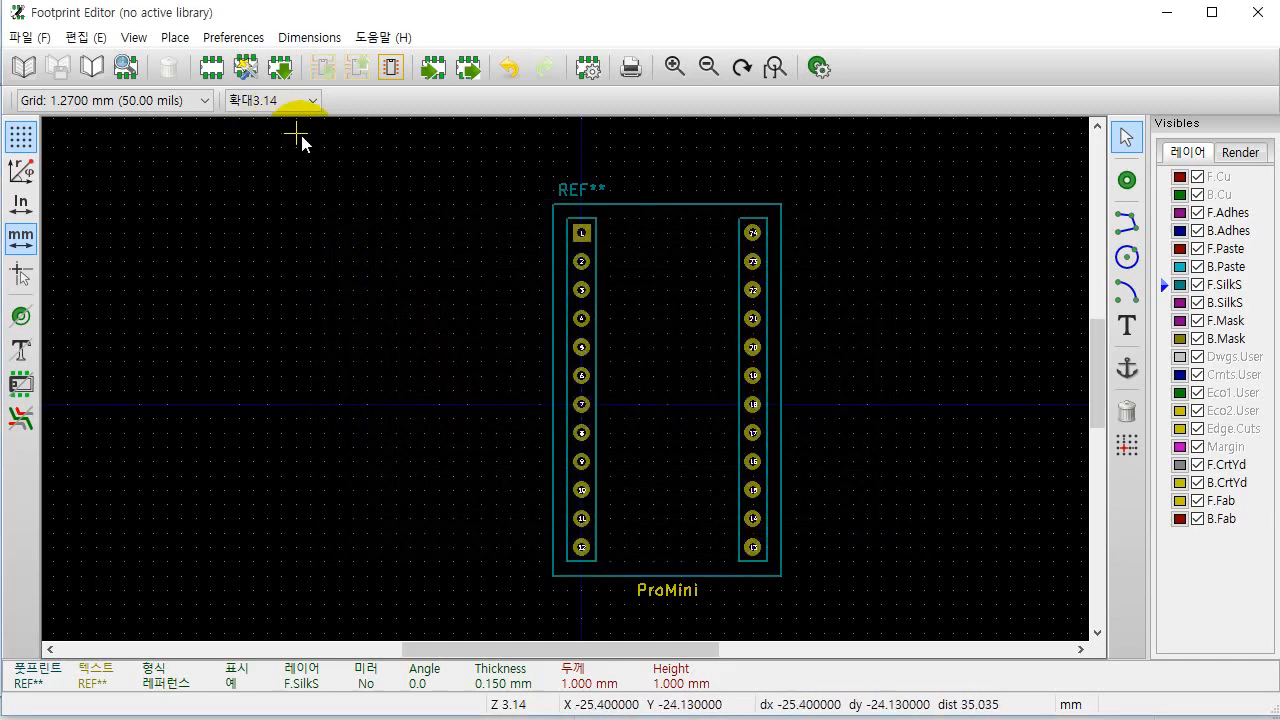
- Open the Footprint Libraries Manager and look through the whole table of global footprint libraries
{"action": "left_click", "coordinate": [302, 45]}
{"action": "mouse_move", "coordinate": [244, 40]}
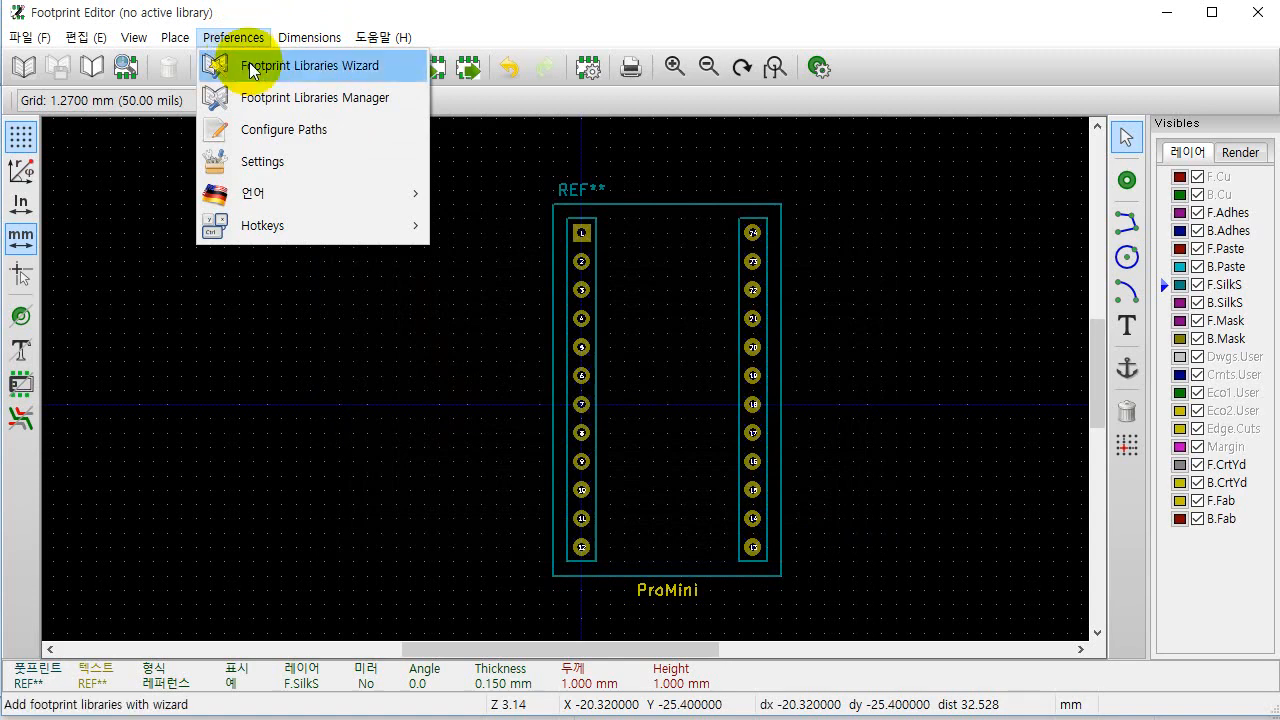
{"action": "left_click", "coordinate": [352, 108]}
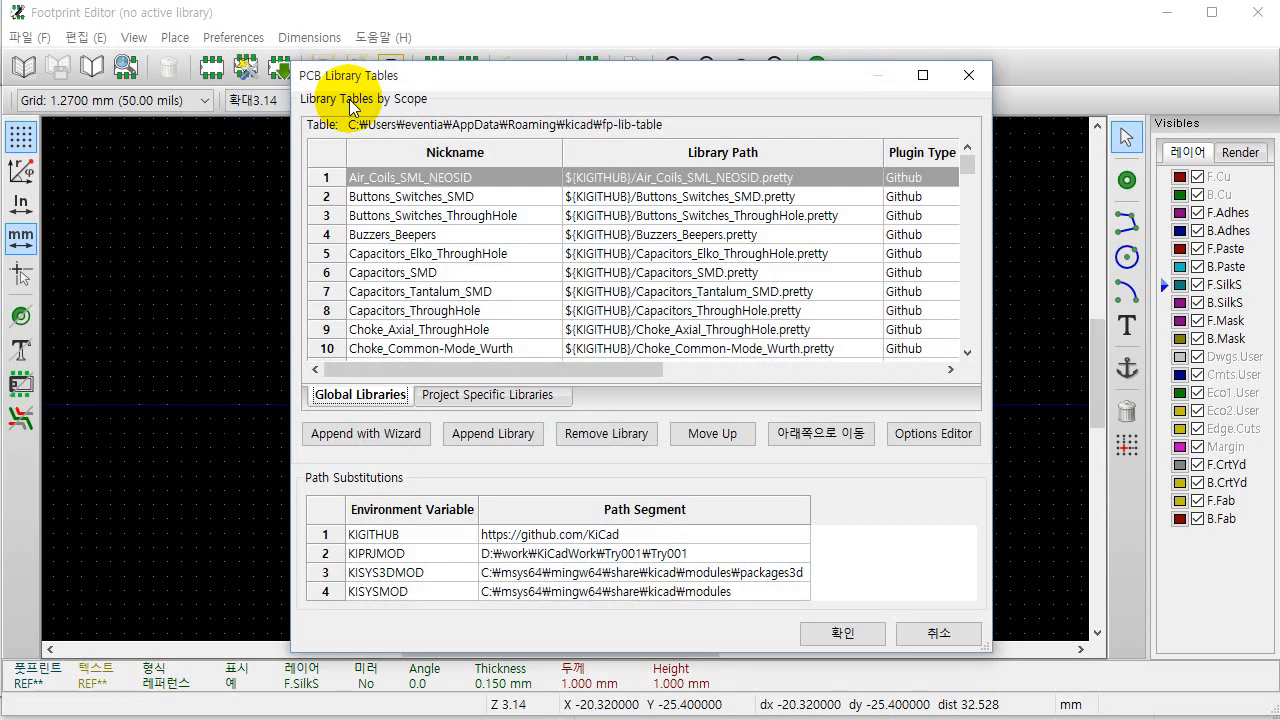
{"action": "left_click", "coordinate": [420, 197]}
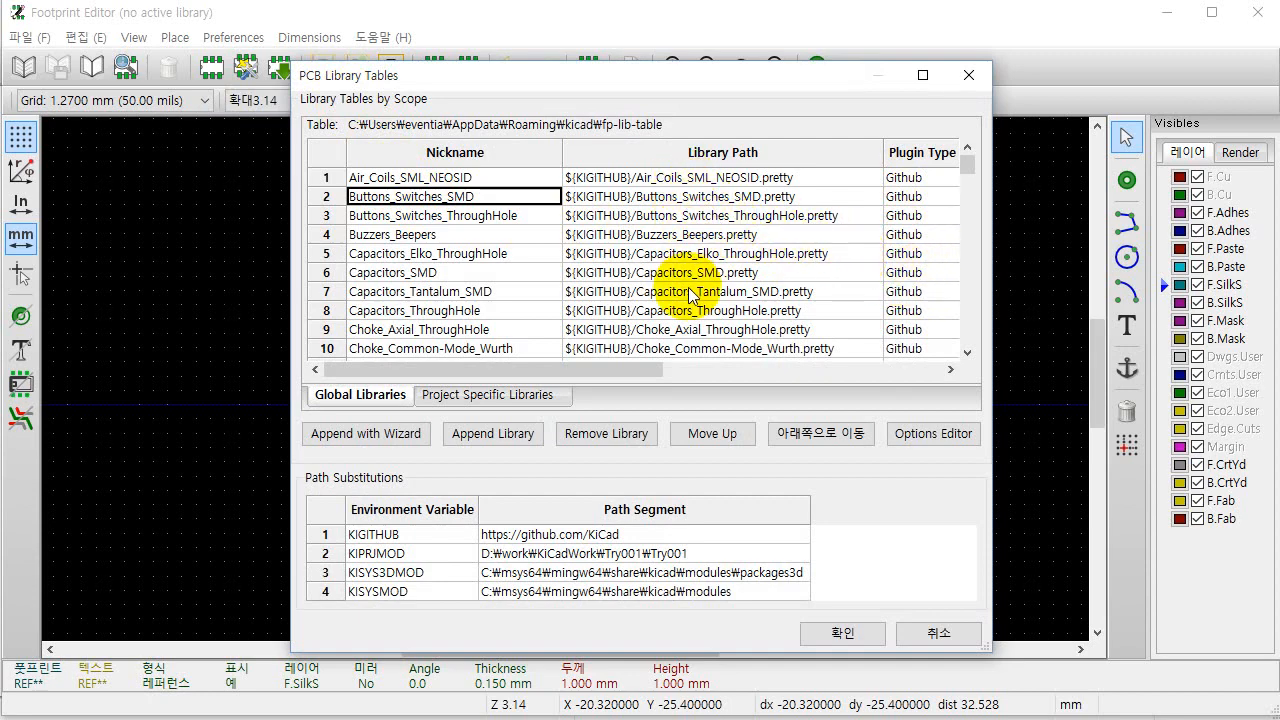
{"action": "scroll", "coordinate": [690, 295], "scroll_direction": "down", "scroll_amount": 4}
{"action": "scroll", "coordinate": [690, 295], "scroll_direction": "down", "scroll_amount": 13}
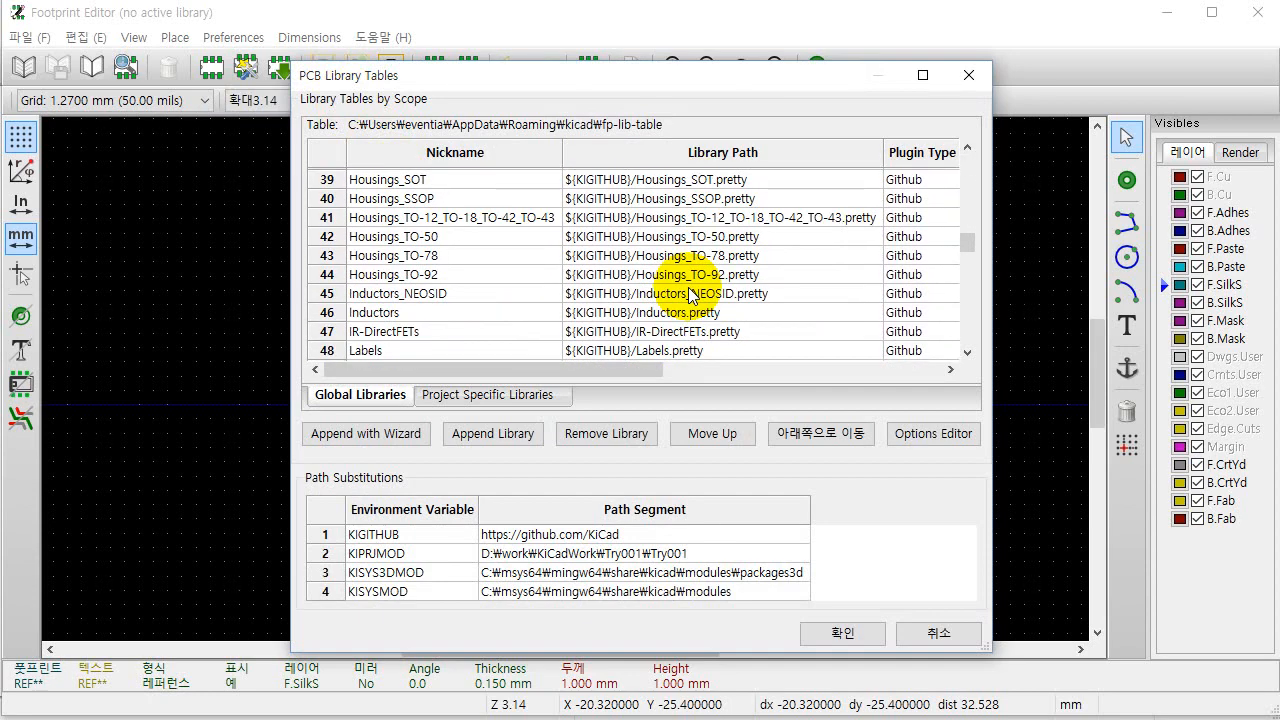
{"action": "scroll", "coordinate": [690, 295], "scroll_direction": "down", "scroll_amount": 11}
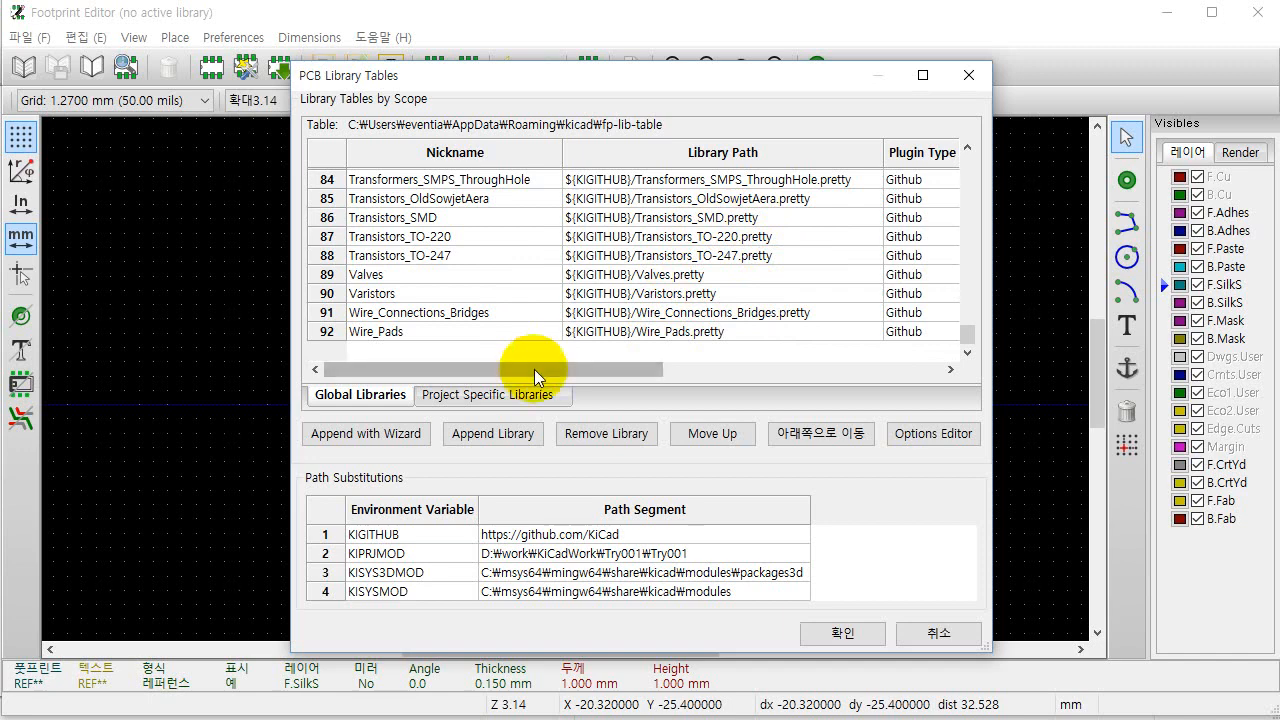
- Append a KiCad-type library to the project-specific footprint libraries with the nickname MyLib
{"action": "left_click", "coordinate": [458, 398]}
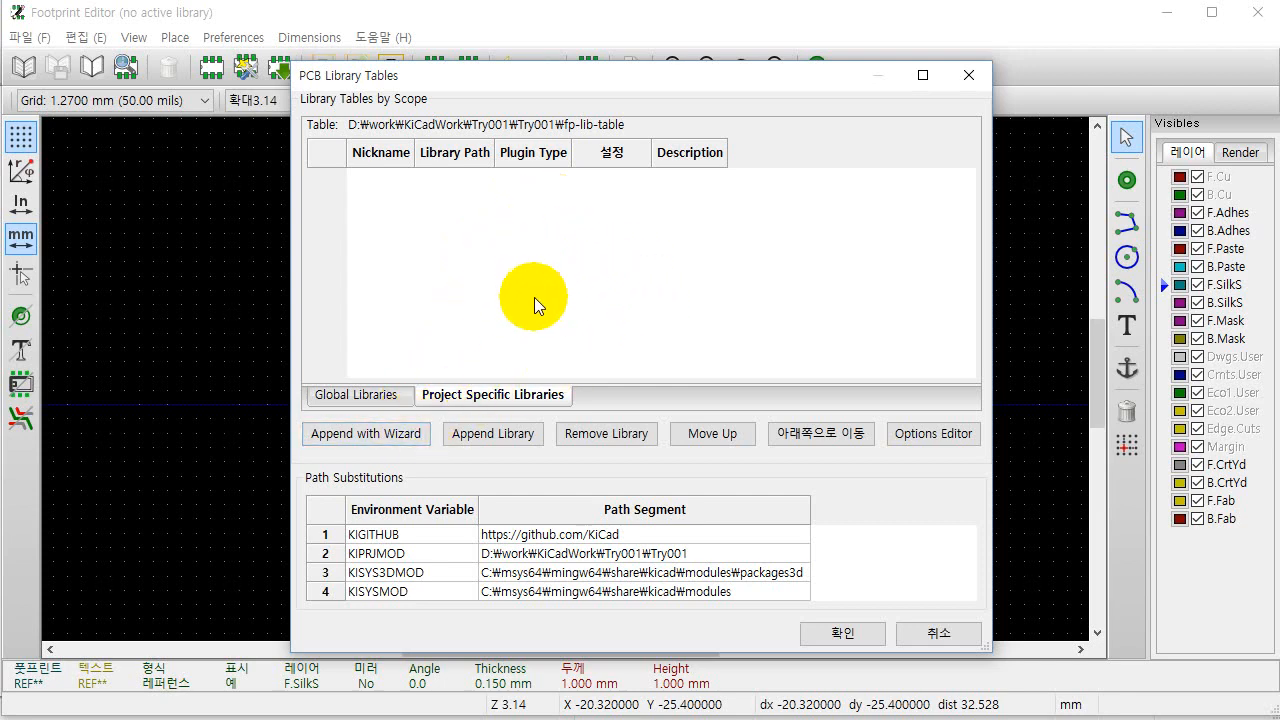
{"action": "left_click", "coordinate": [473, 433]}
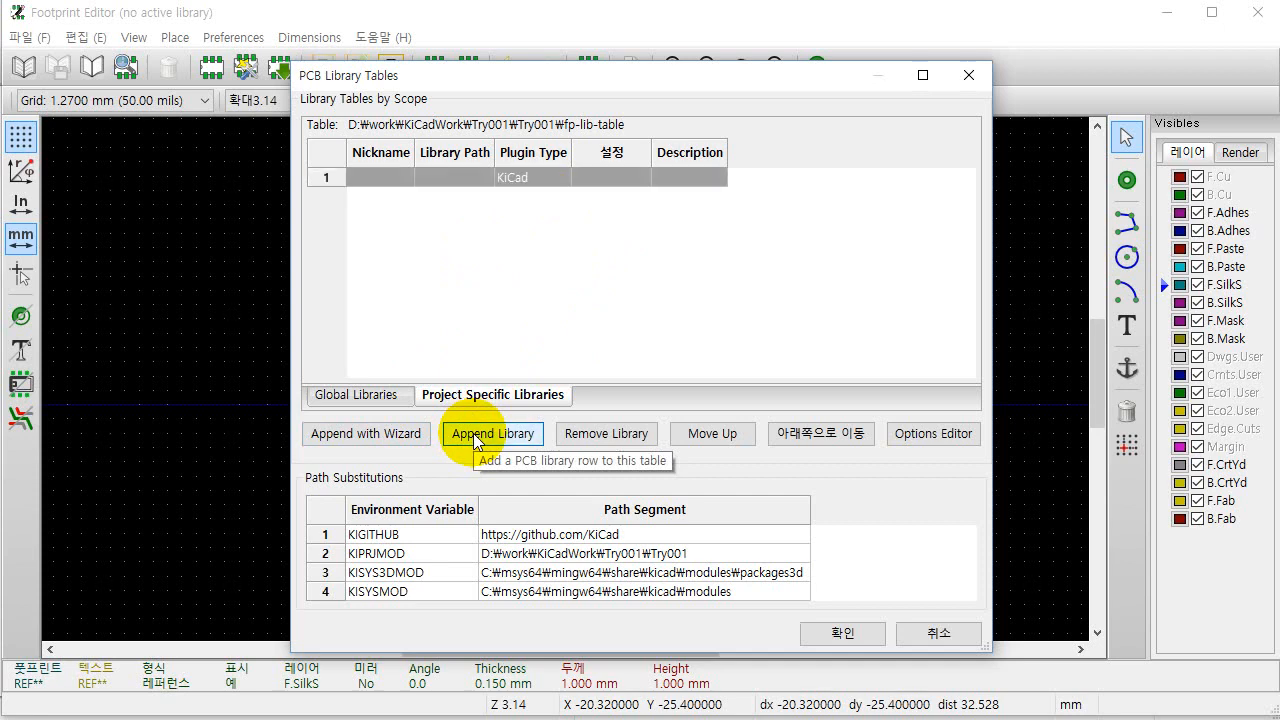
{"action": "left_click", "coordinate": [383, 180]}
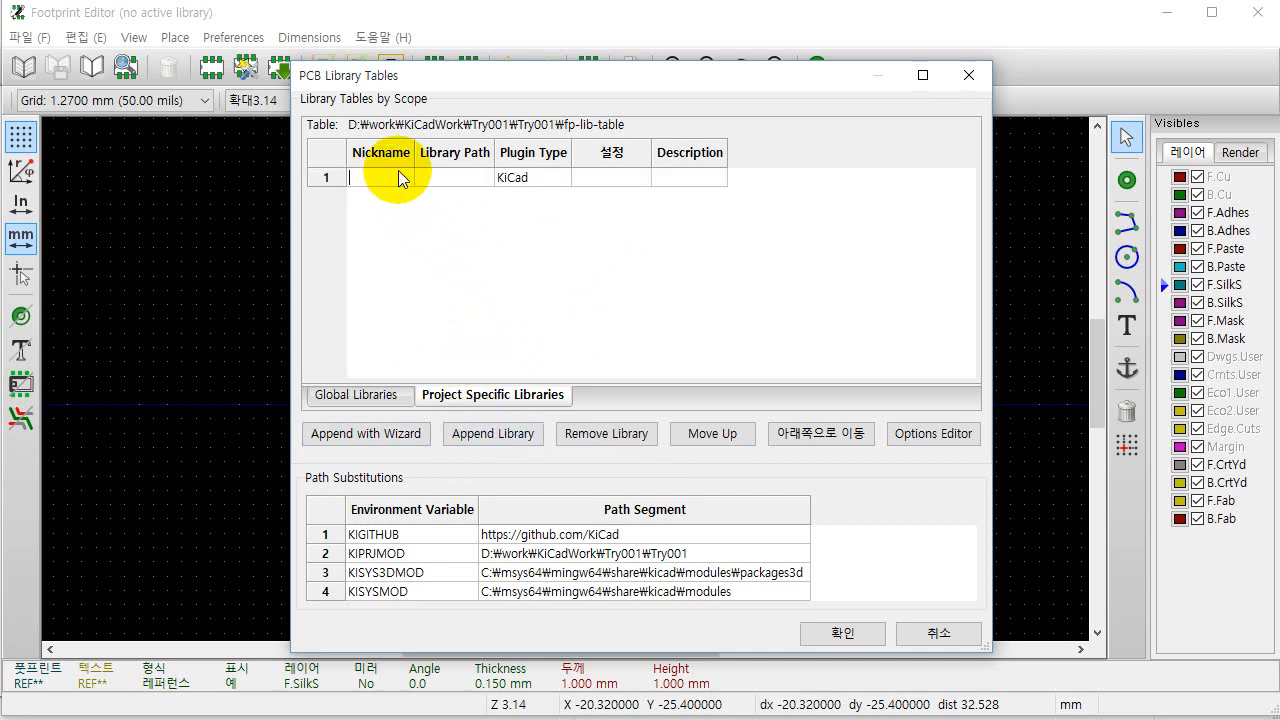
{"action": "type", "text": "my"}
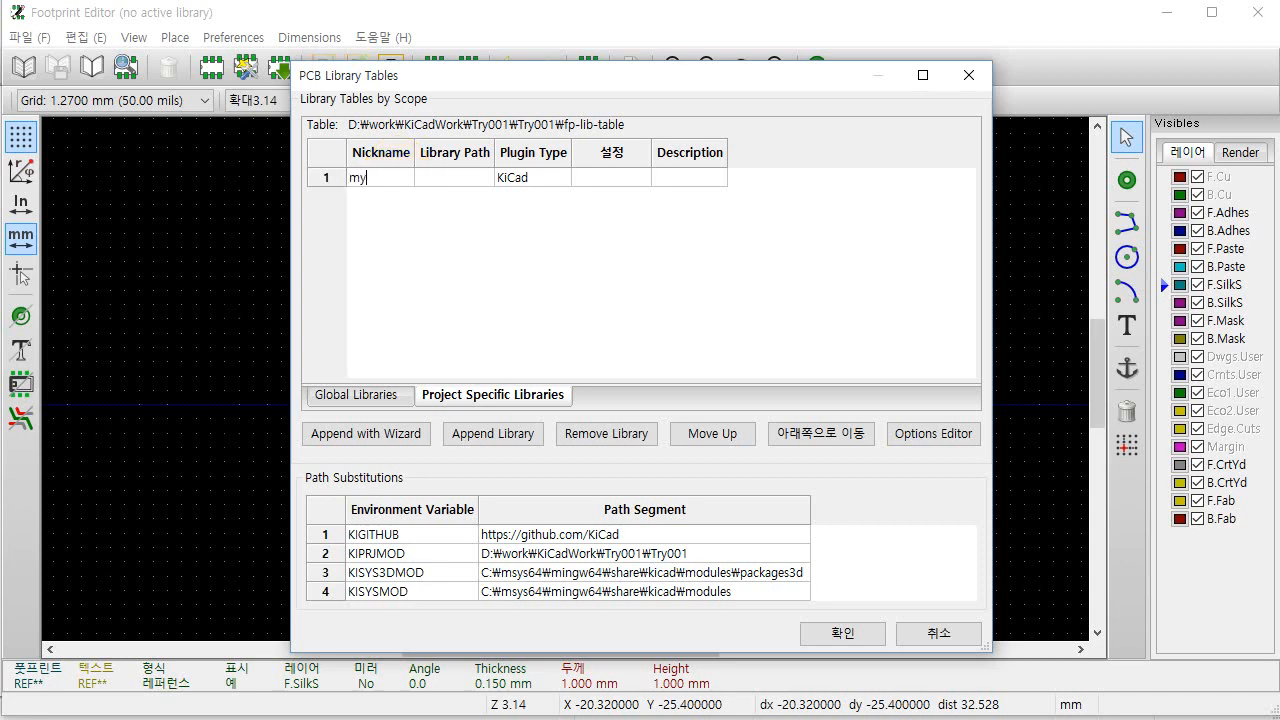
{"action": "key", "text": "BackSpace"}
{"action": "key", "text": "BackSpace"}
{"action": "type", "text": "MyLib"}
{"action": "key", "text": "Tab"}
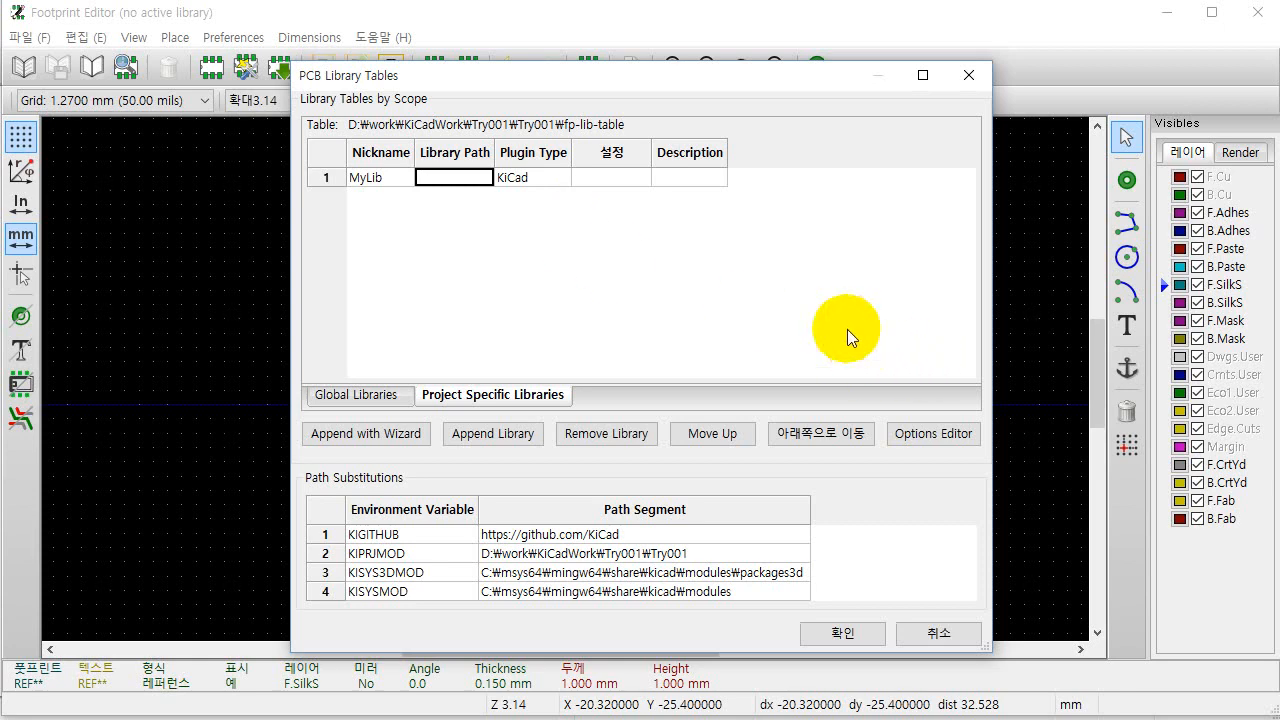
- Switch to File Explorer, open the KiCadWork folder under D:\work and copy its full path
{"action": "left_click_drag", "start_coordinate": [1279, 152], "coordinate": [732, 148]}
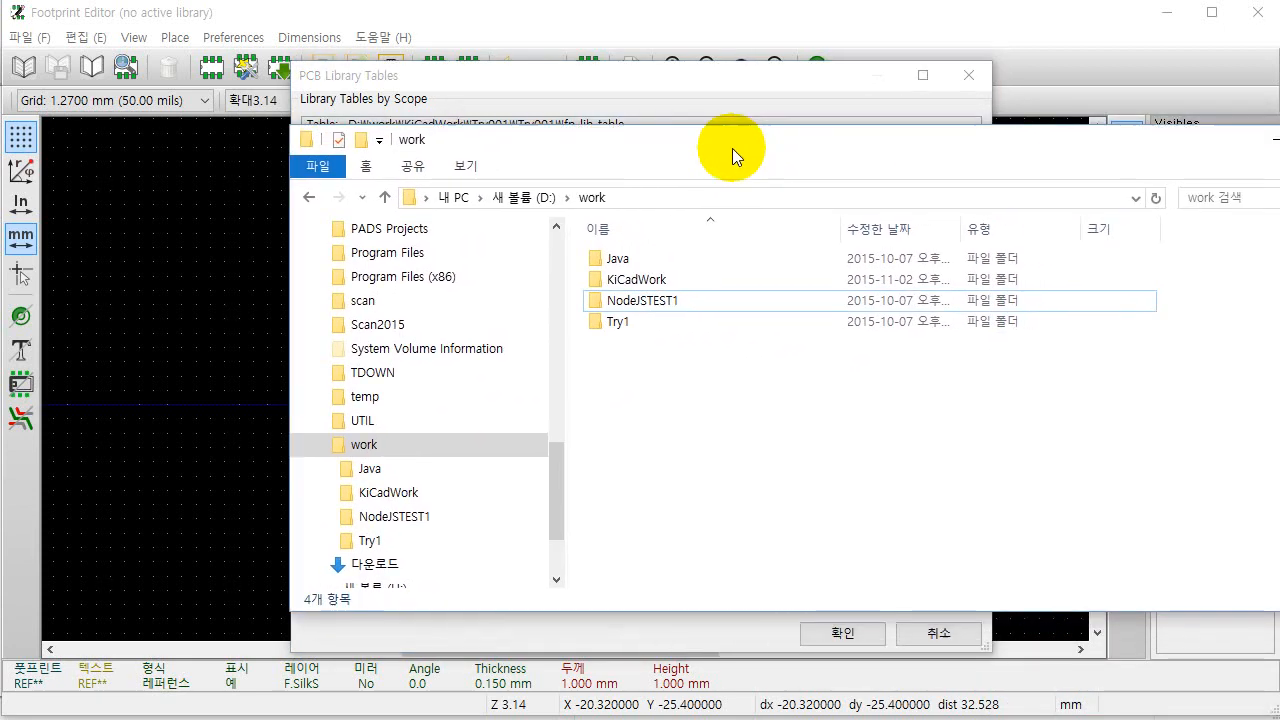
{"action": "left_click", "coordinate": [370, 444]}
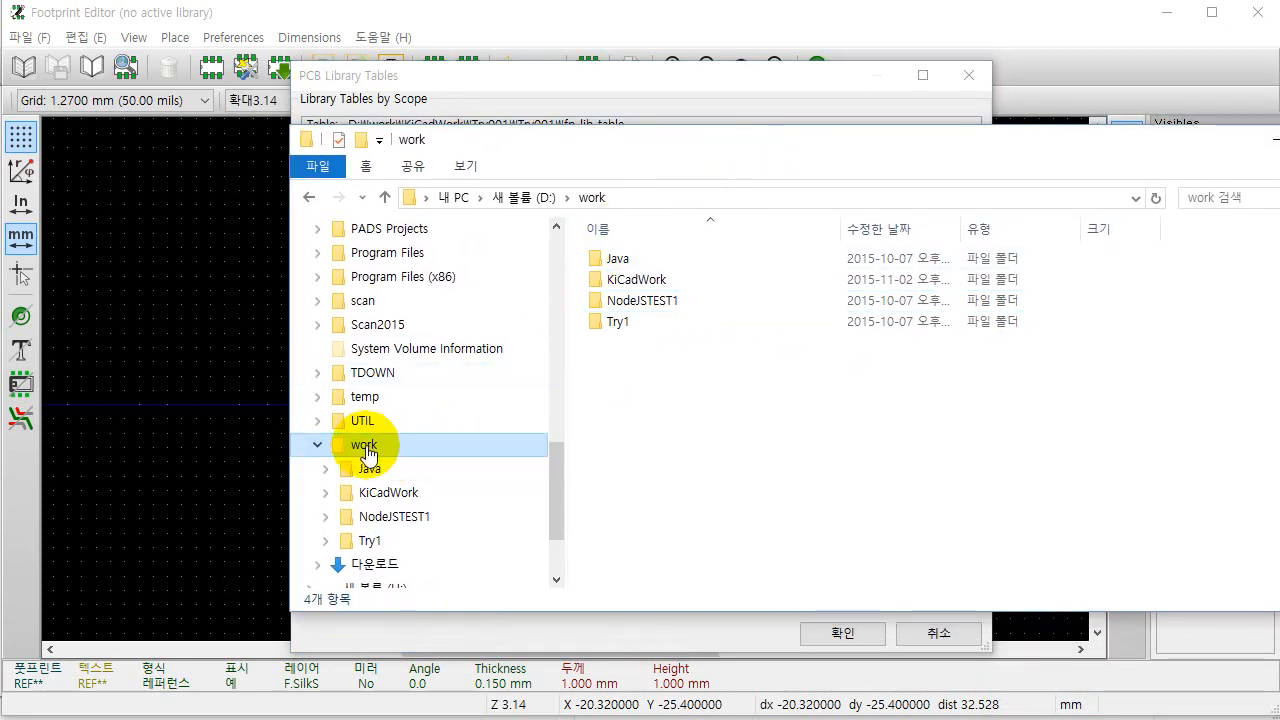
{"action": "left_click", "coordinate": [373, 500]}
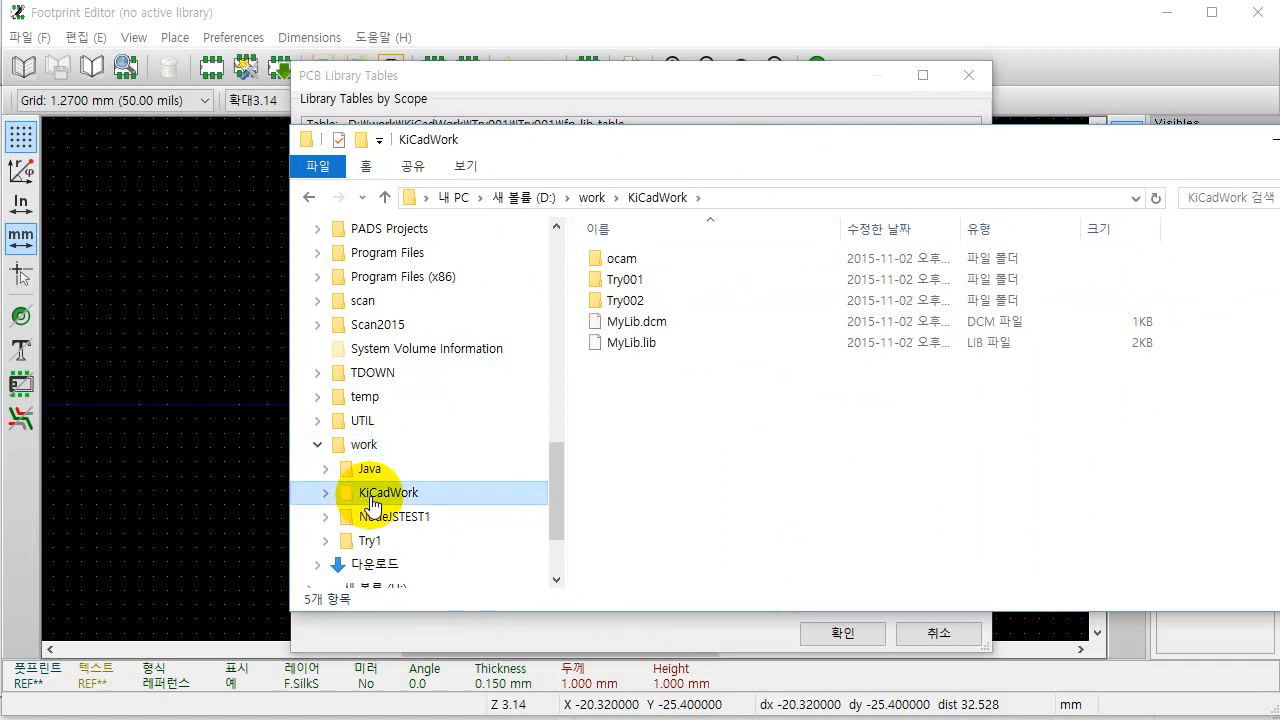
{"action": "left_click", "coordinate": [721, 197]}
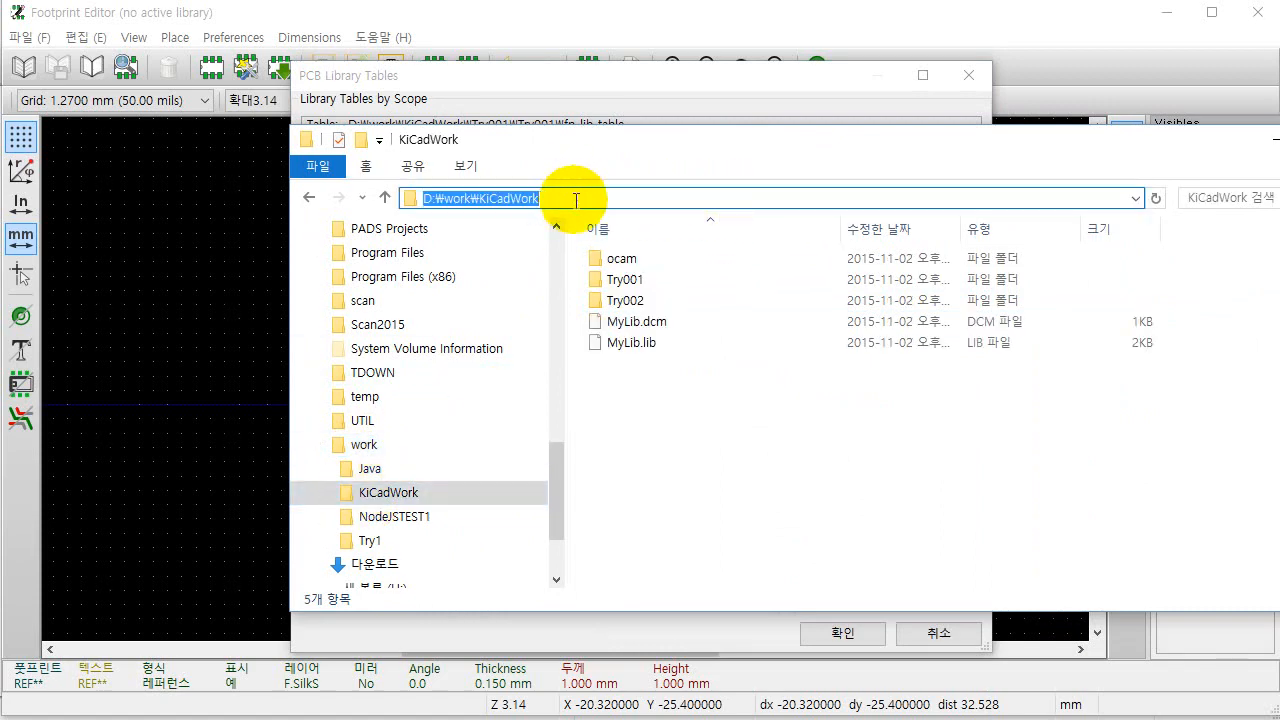
{"action": "left_click_drag", "start_coordinate": [574, 200], "coordinate": [313, 192]}
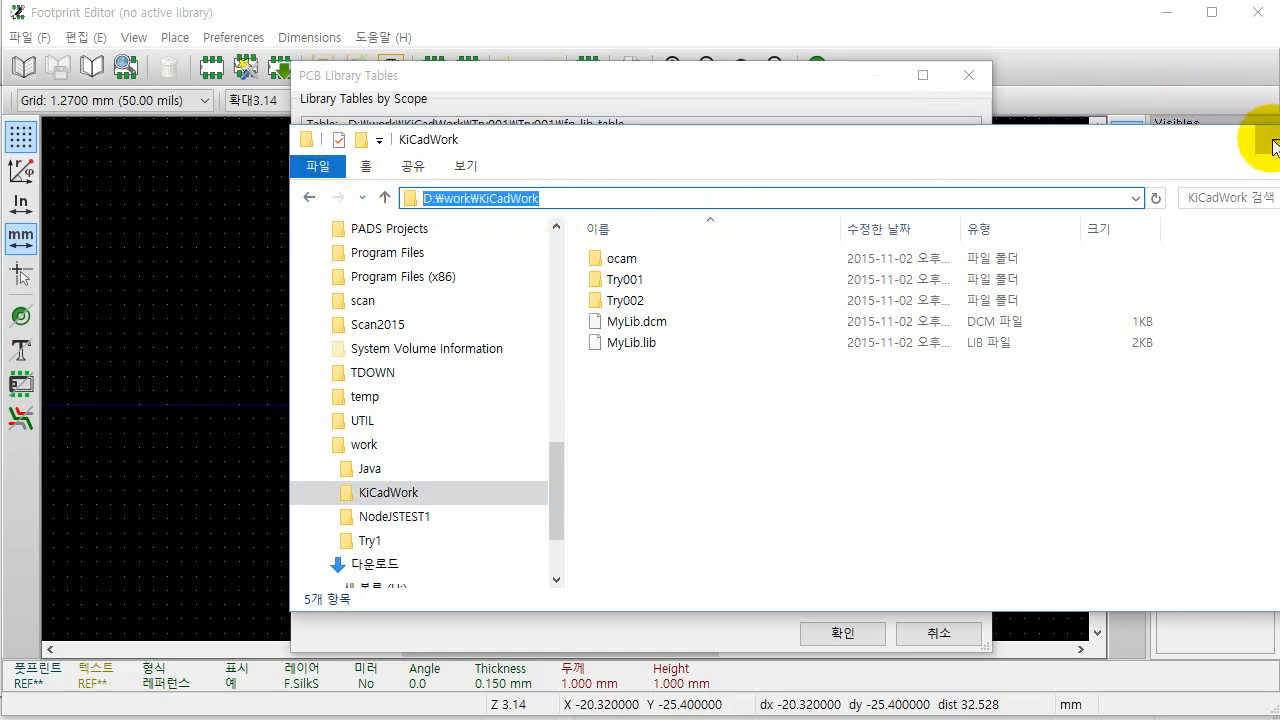
- Return to the PCB Library Tables and set MyLib's library path to D:\work\KiCadWork, with KiCad as the plugin type
{"action": "left_click", "coordinate": [1275, 141]}
{"action": "left_click", "coordinate": [474, 177]}
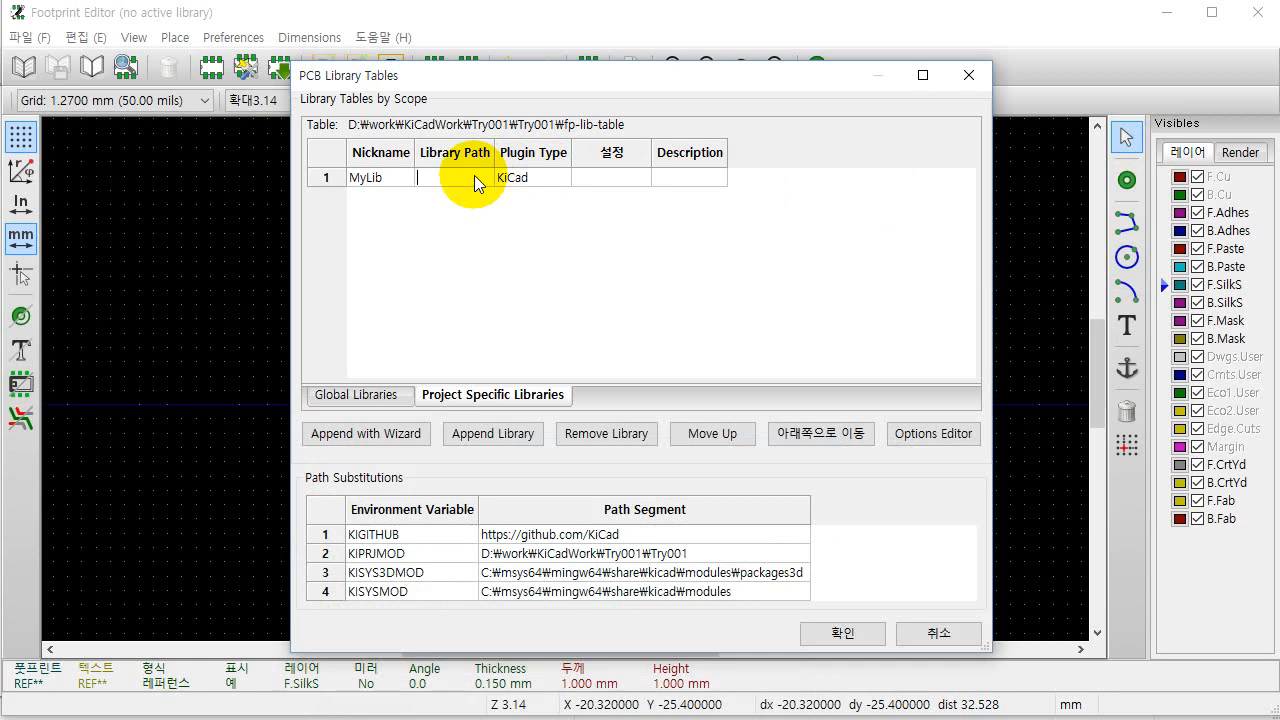
{"action": "key", "text": "ctrl+v"}
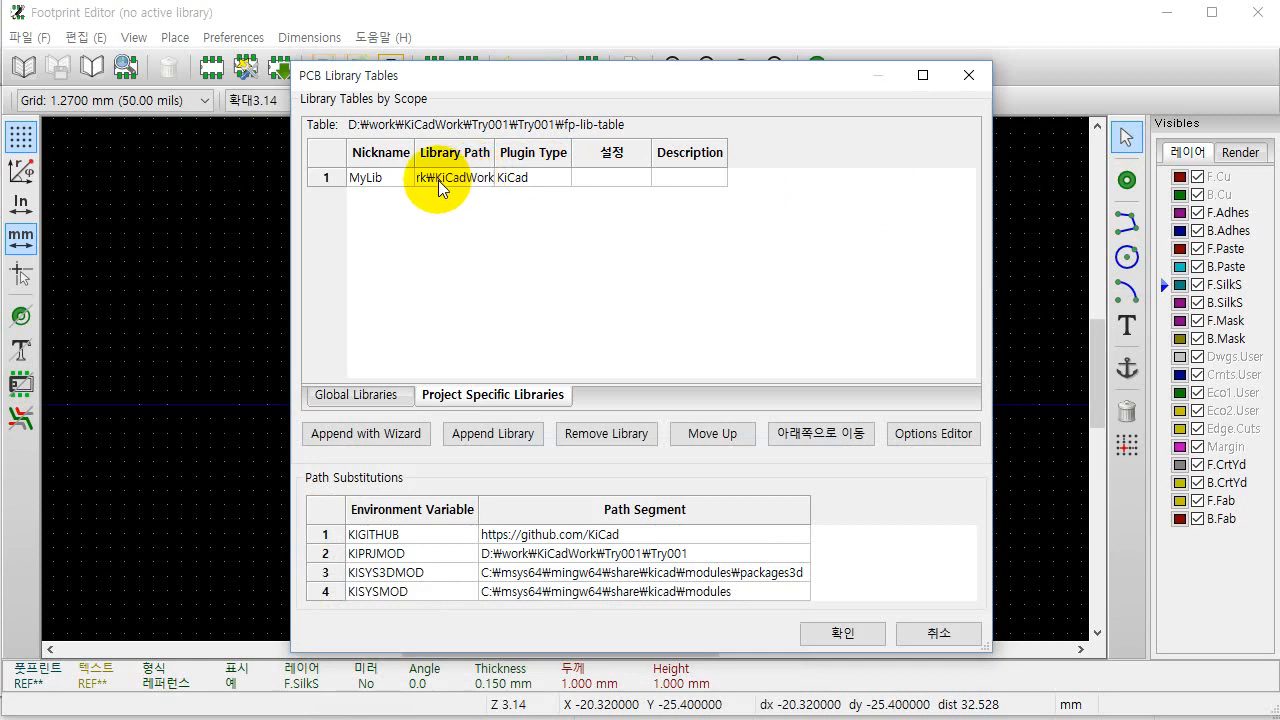
{"action": "left_click", "coordinate": [525, 178]}
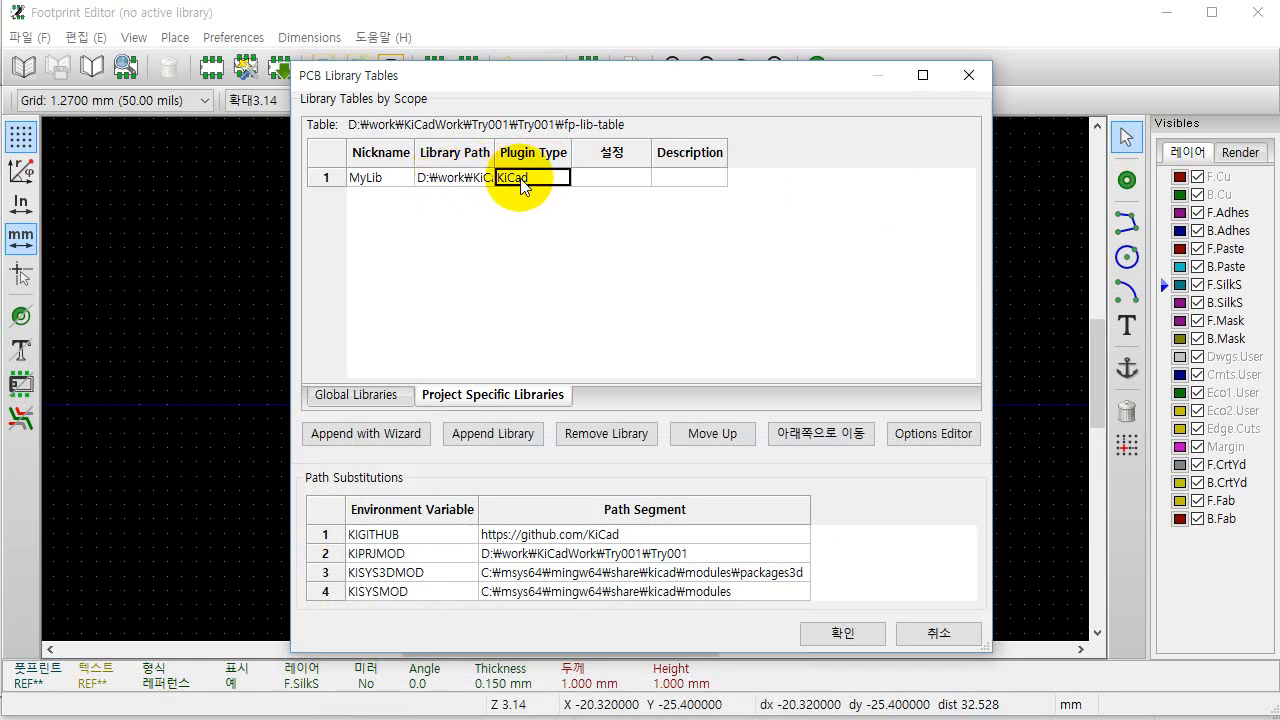
{"action": "left_click", "coordinate": [540, 178]}
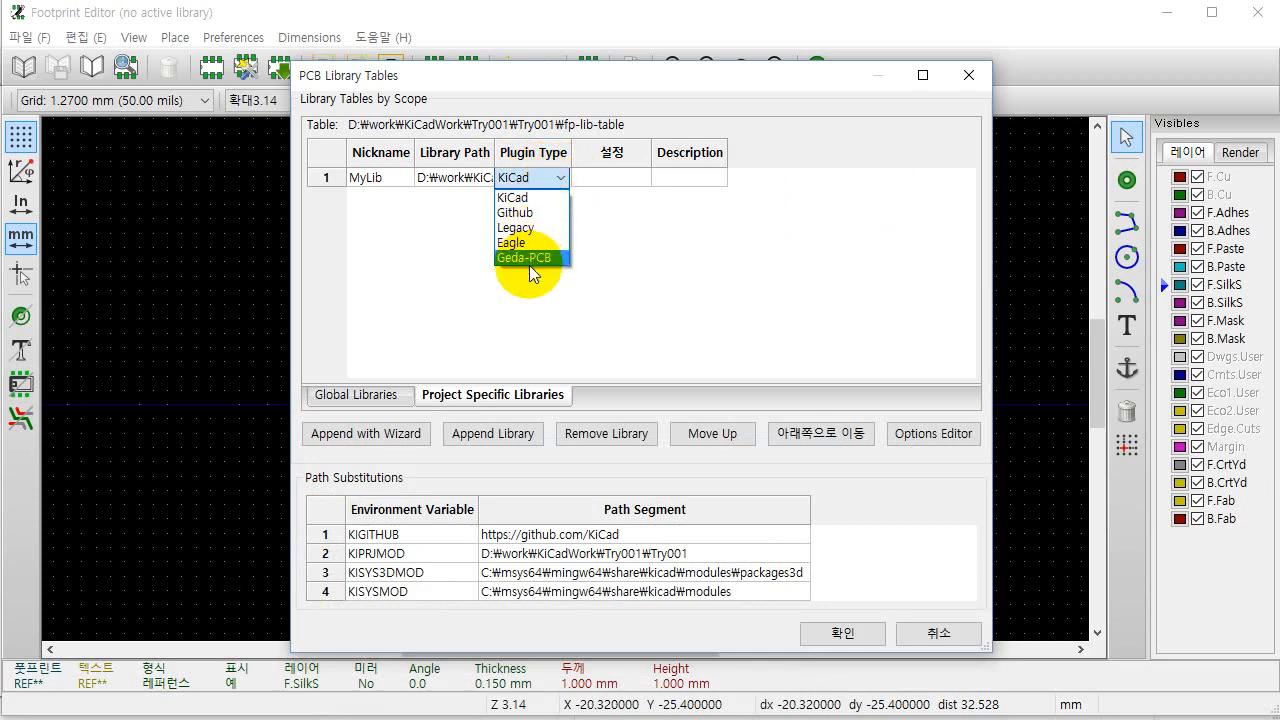
{"action": "left_click", "coordinate": [531, 199]}
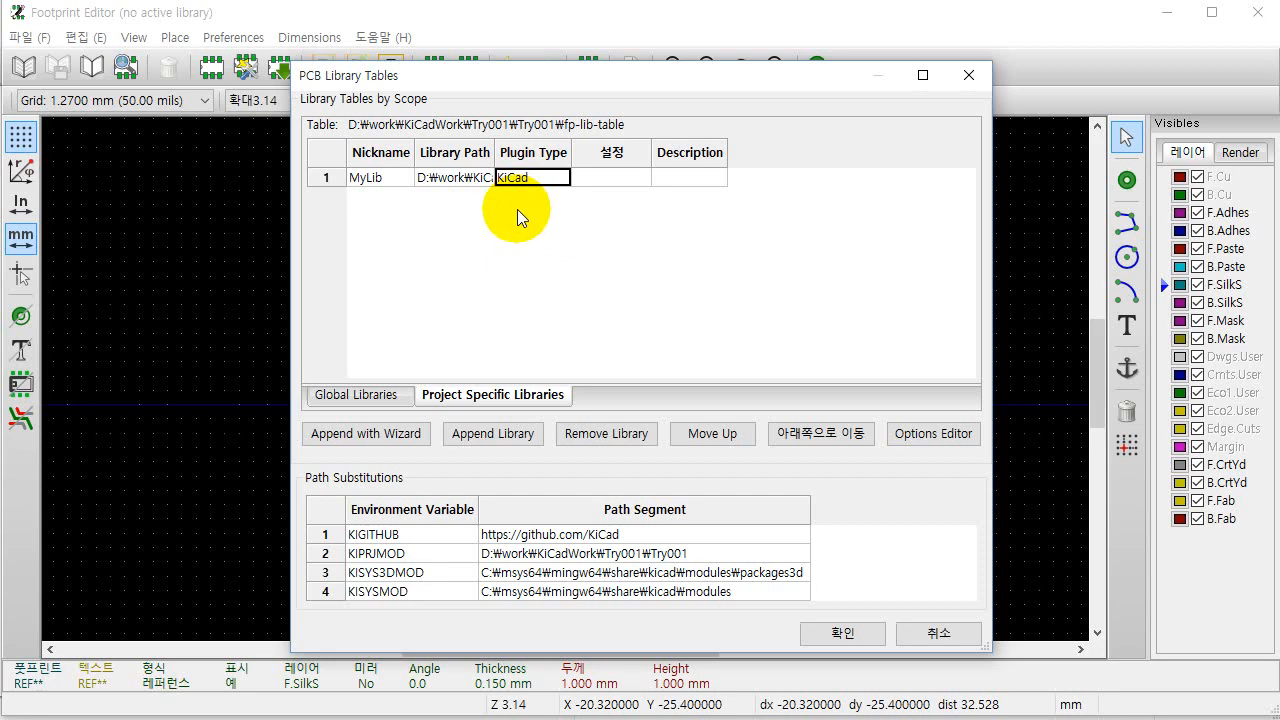
- Give the MyLib entry the description "my Library" and accept the library tables
{"action": "double_click", "coordinate": [688, 179]}
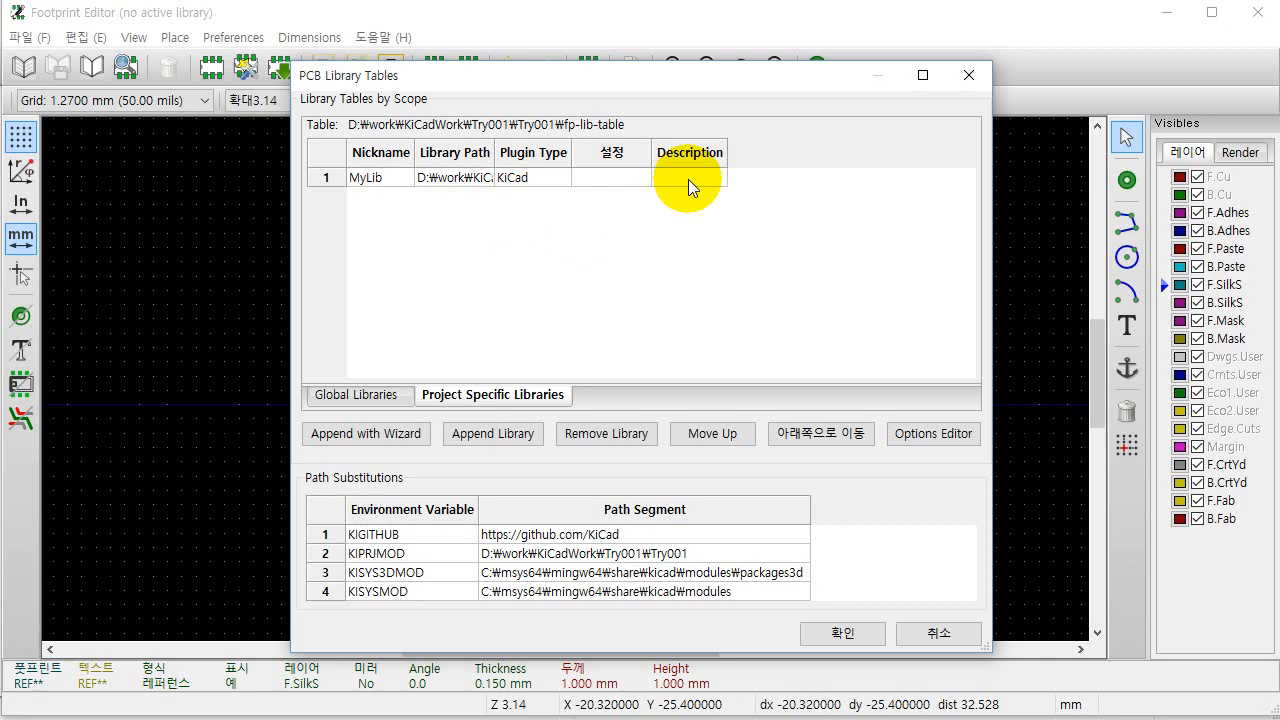
{"action": "type", "text": "my L"}
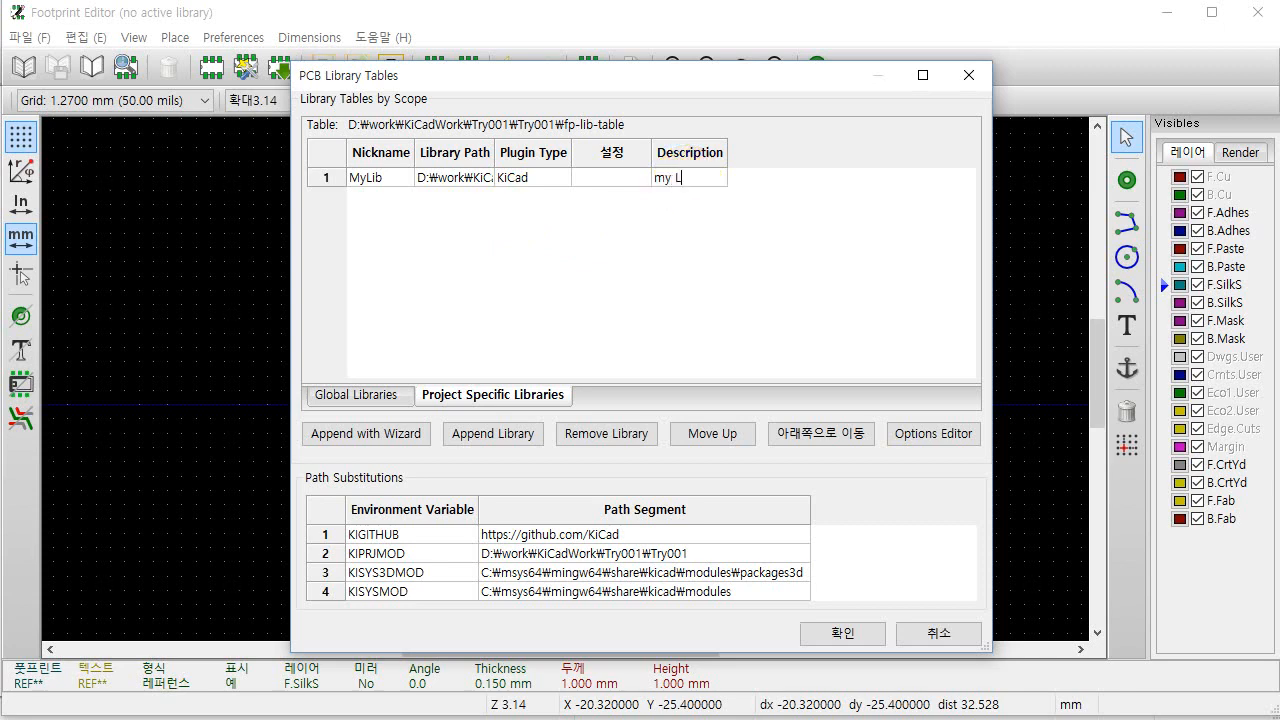
{"action": "type", "text": "ibrary"}
{"action": "key", "text": "Return"}
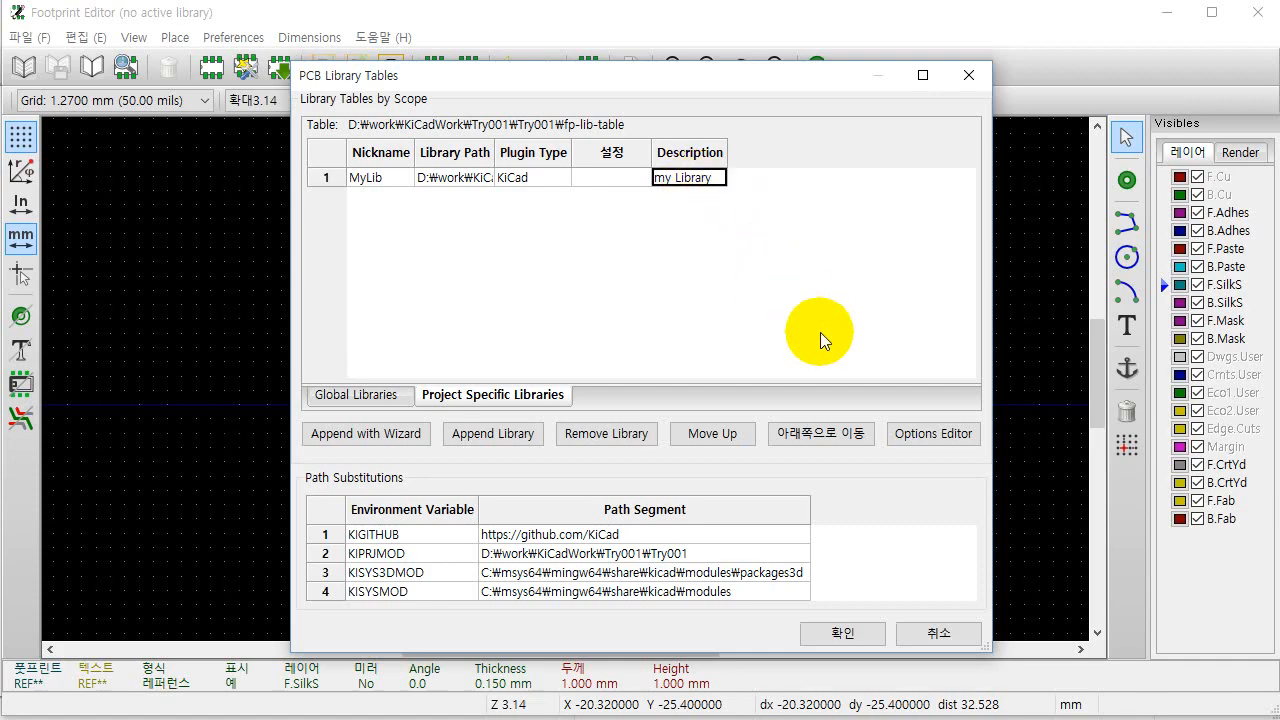
{"action": "left_click", "coordinate": [836, 633]}
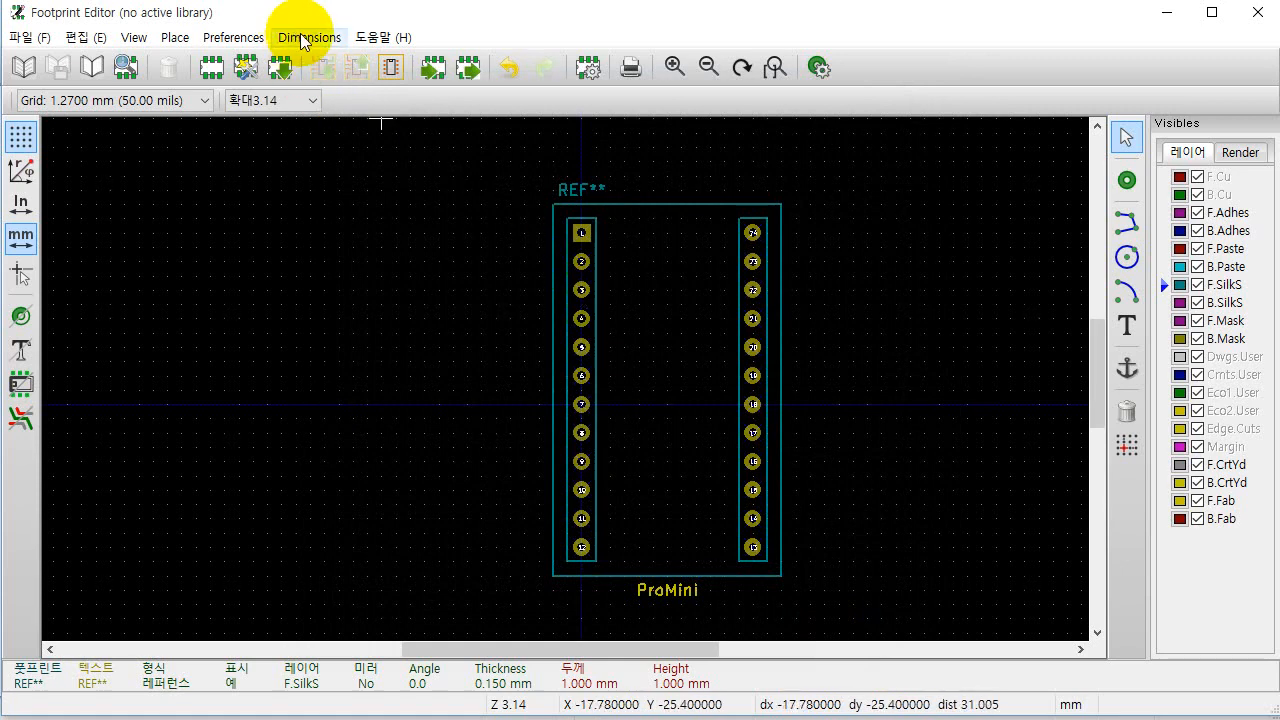
{"action": "left_click", "coordinate": [240, 42]}
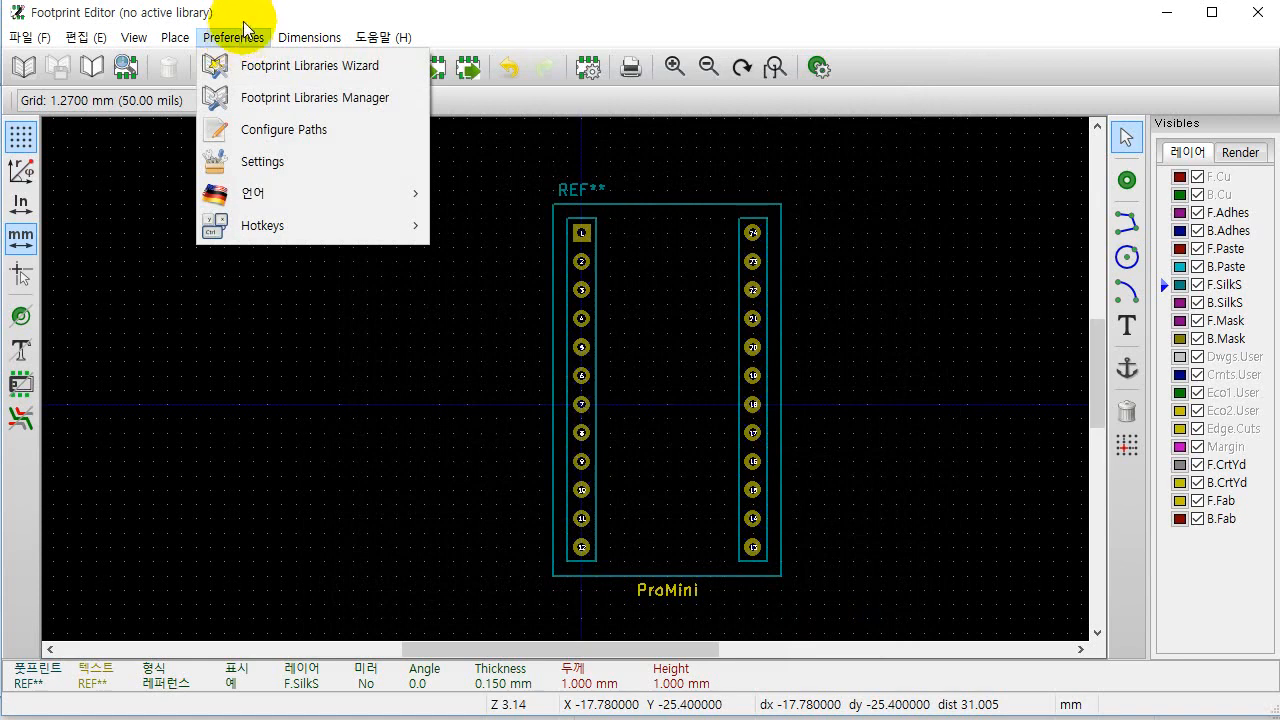
{"action": "left_click", "coordinate": [246, 12]}
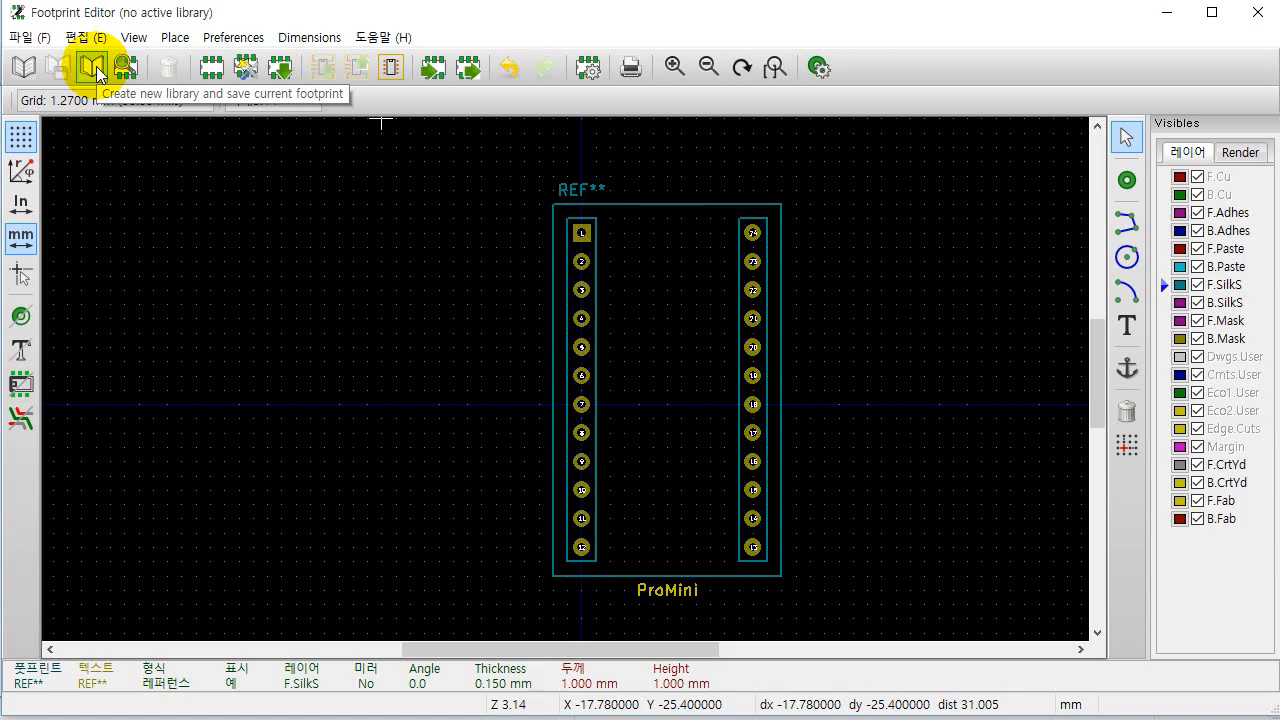
{"action": "left_click", "coordinate": [24, 68]}
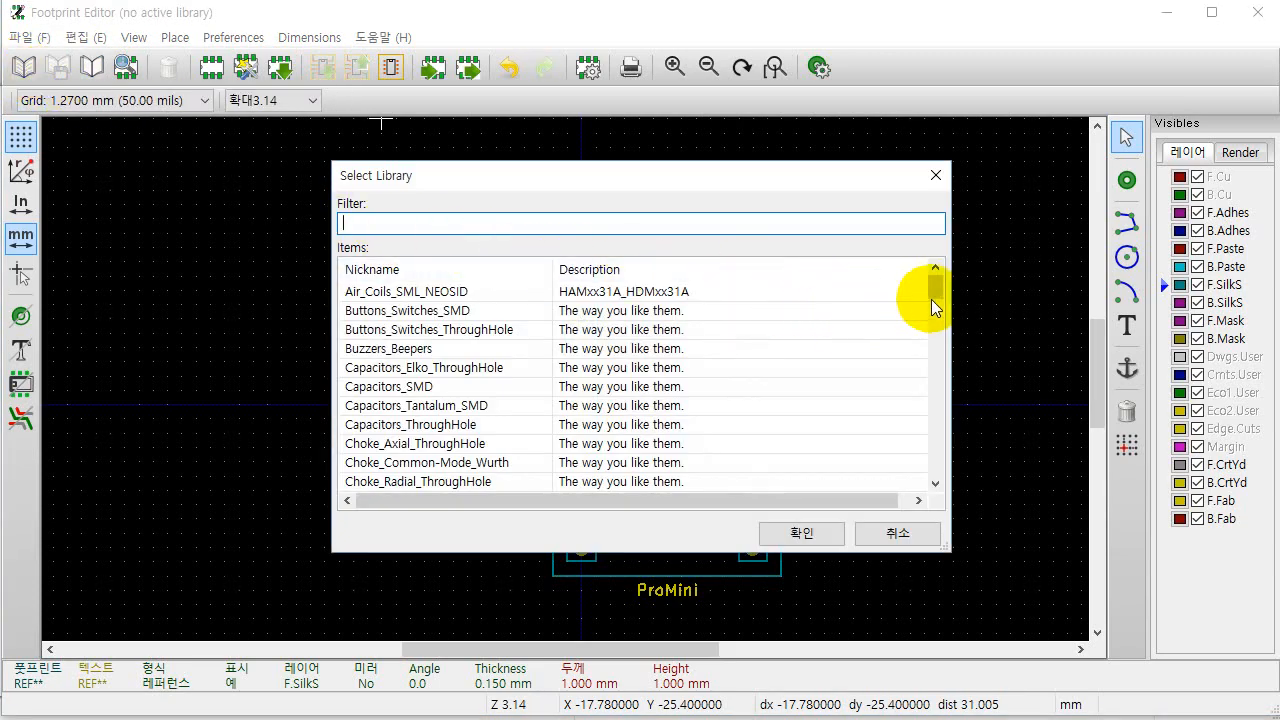
{"action": "left_click_drag", "start_coordinate": [932, 288], "coordinate": [938, 473]}
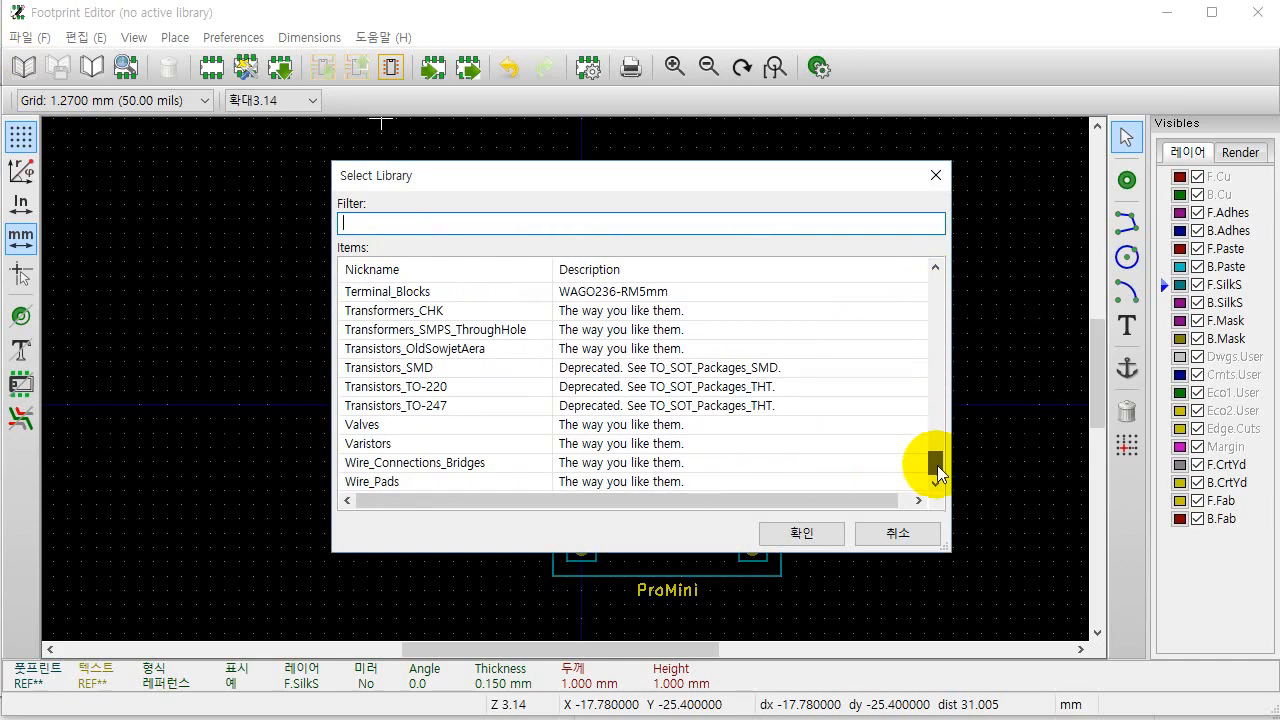
{"action": "scroll", "coordinate": [401, 348], "scroll_direction": "up", "scroll_amount": 3}
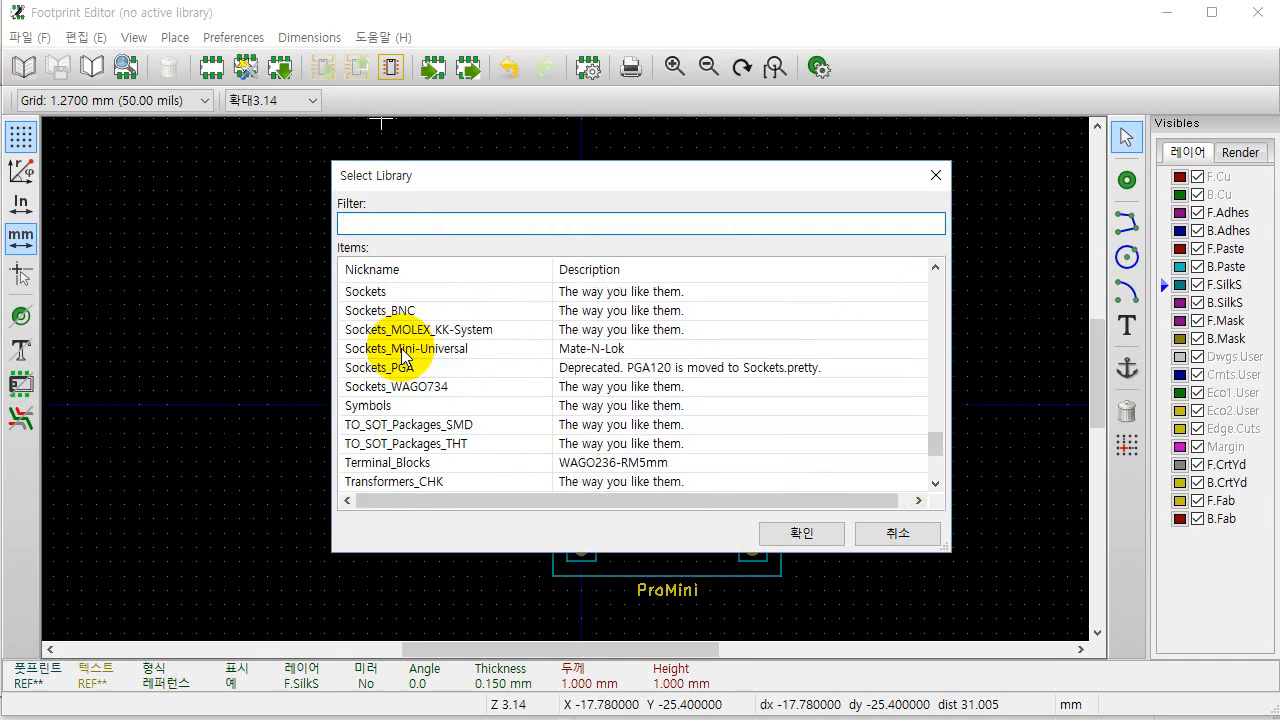
{"action": "scroll", "coordinate": [402, 354], "scroll_direction": "up", "scroll_amount": 10}
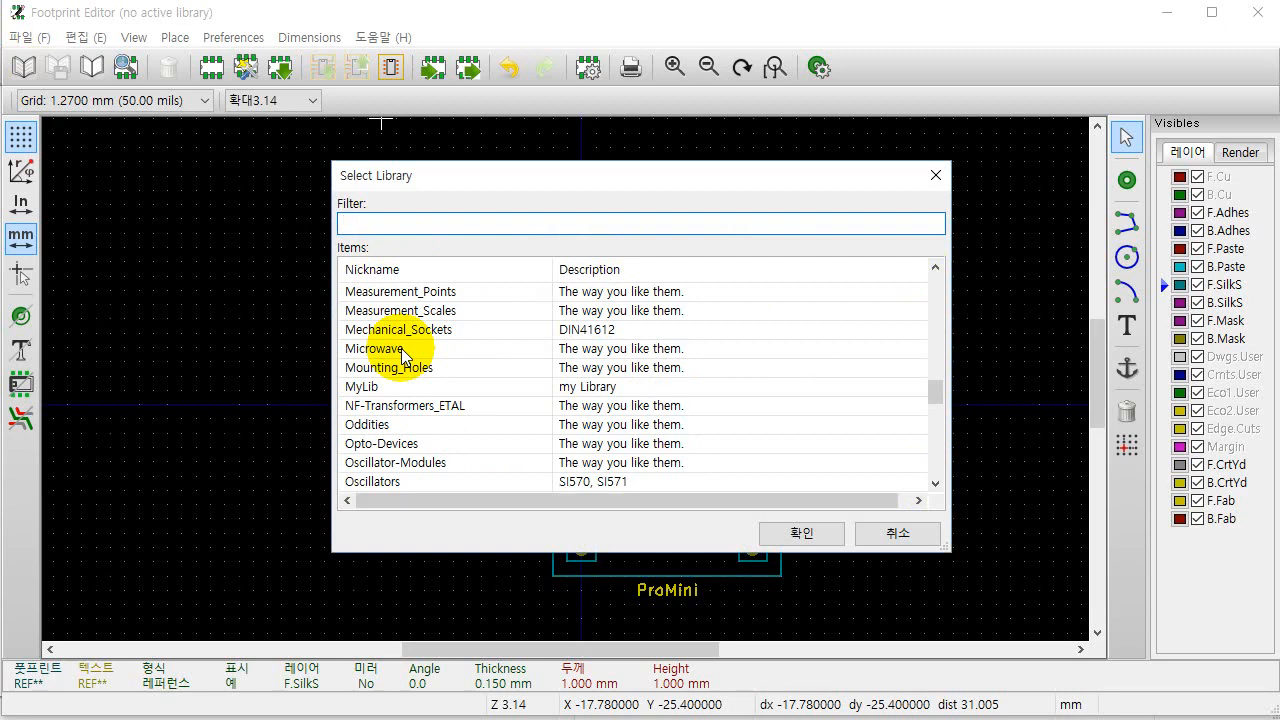
{"action": "left_click", "coordinate": [380, 387]}
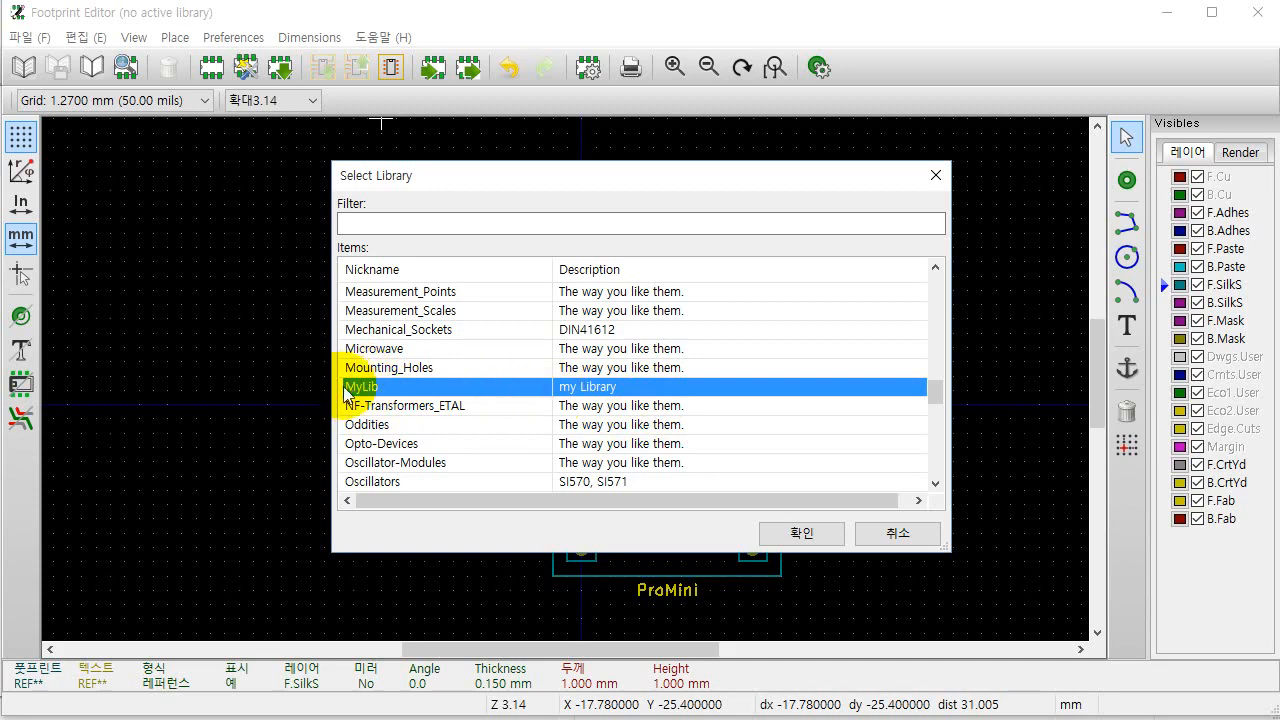
{"action": "left_click", "coordinate": [893, 535]}
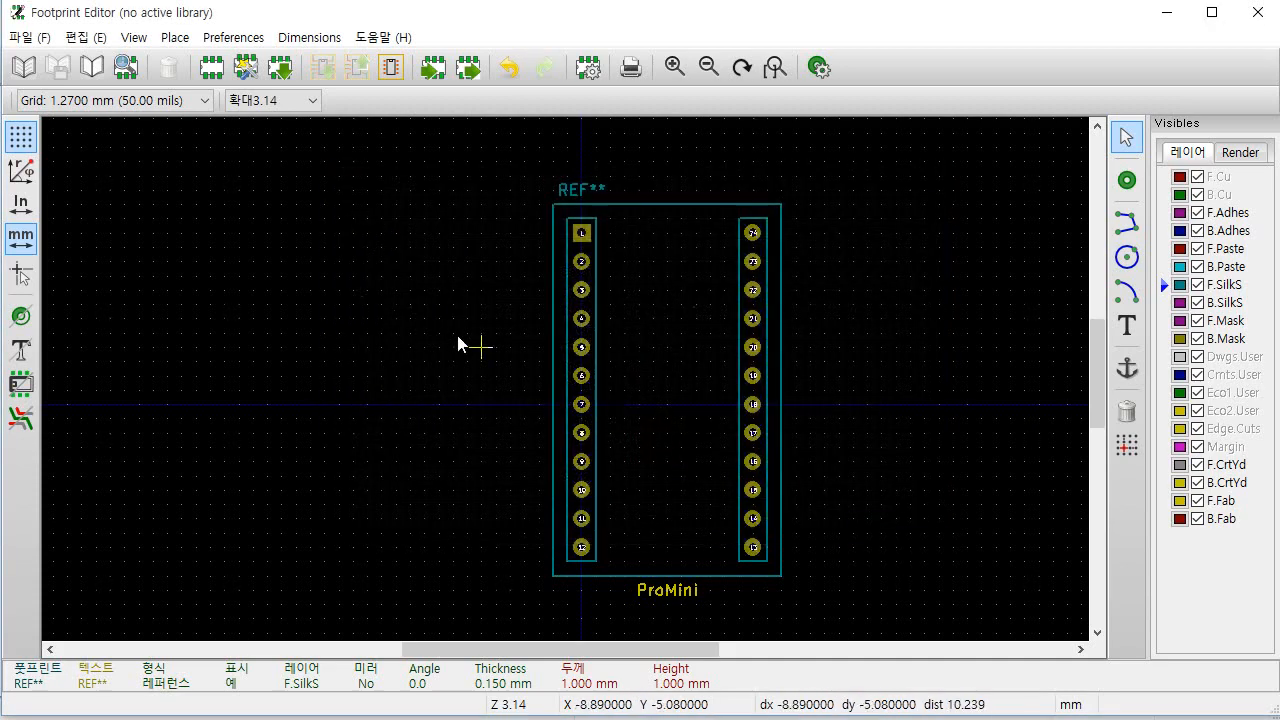
- Set MyLib as the active footprint library
{"action": "left_click", "coordinate": [24, 68]}
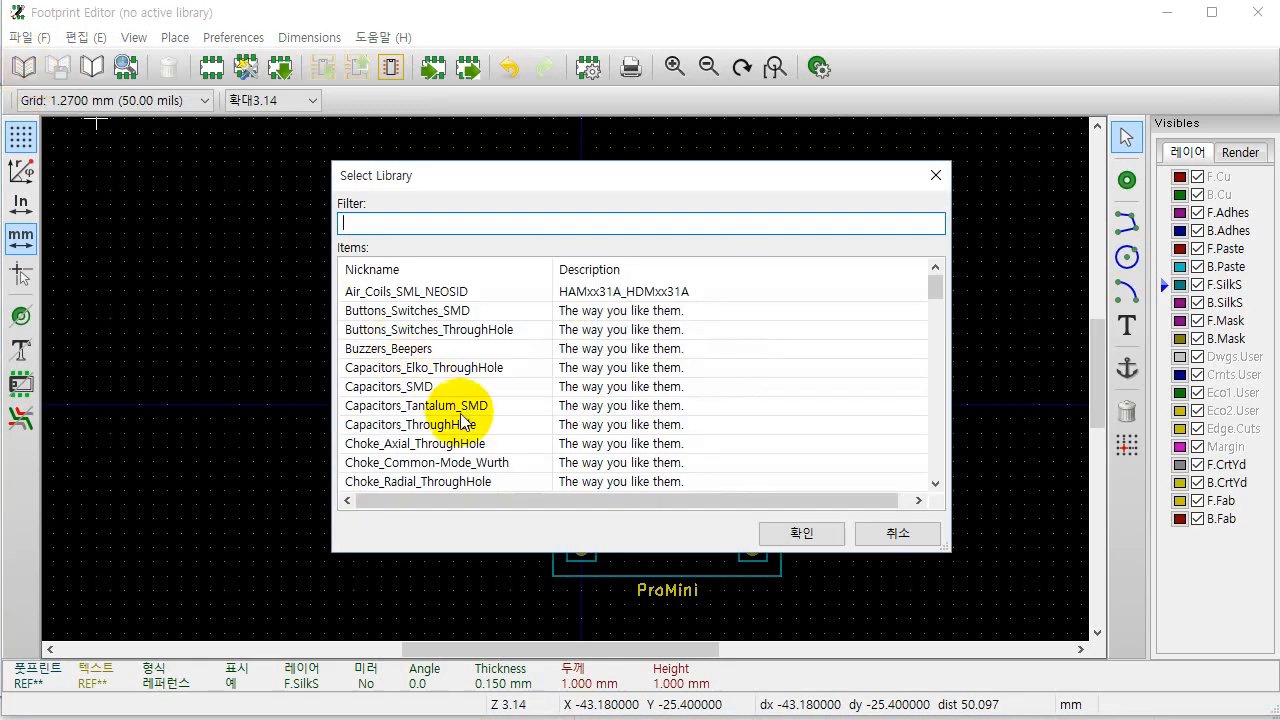
{"action": "scroll", "coordinate": [455, 414], "scroll_direction": "down", "scroll_amount": 3}
{"action": "scroll", "coordinate": [459, 416], "scroll_direction": "down", "scroll_amount": 10}
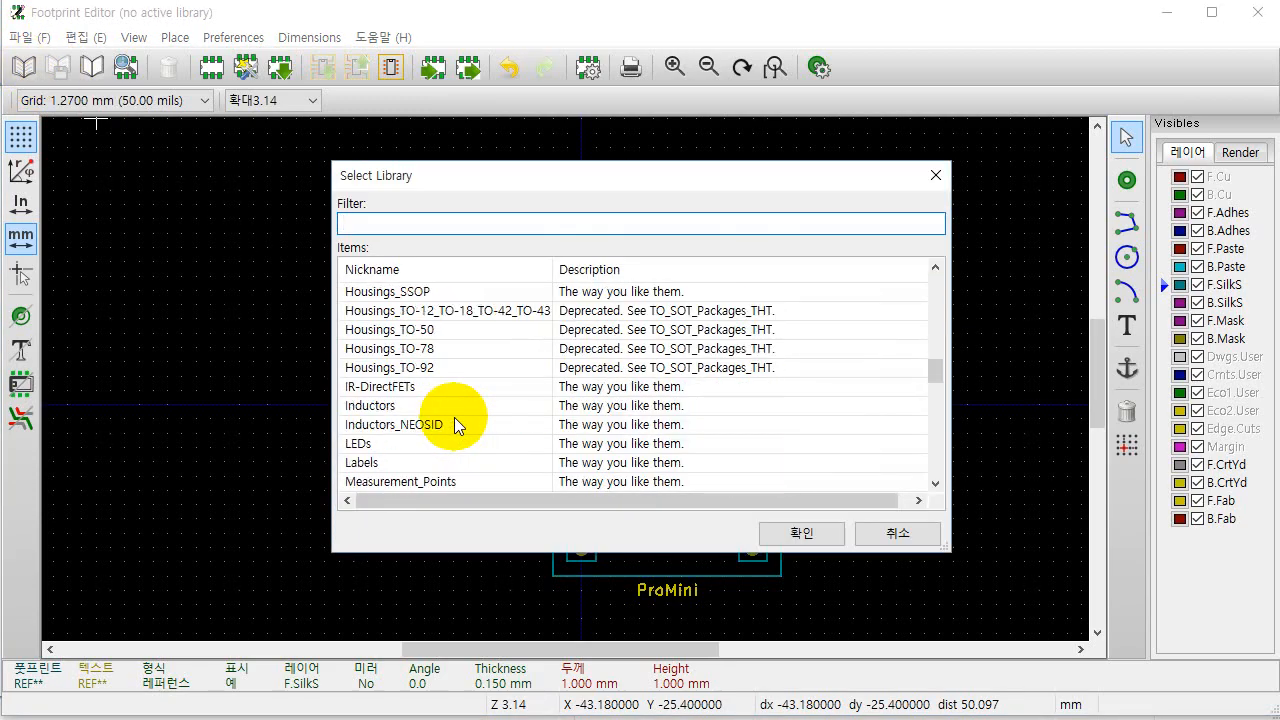
{"action": "scroll", "coordinate": [454, 424], "scroll_direction": "down", "scroll_amount": 2}
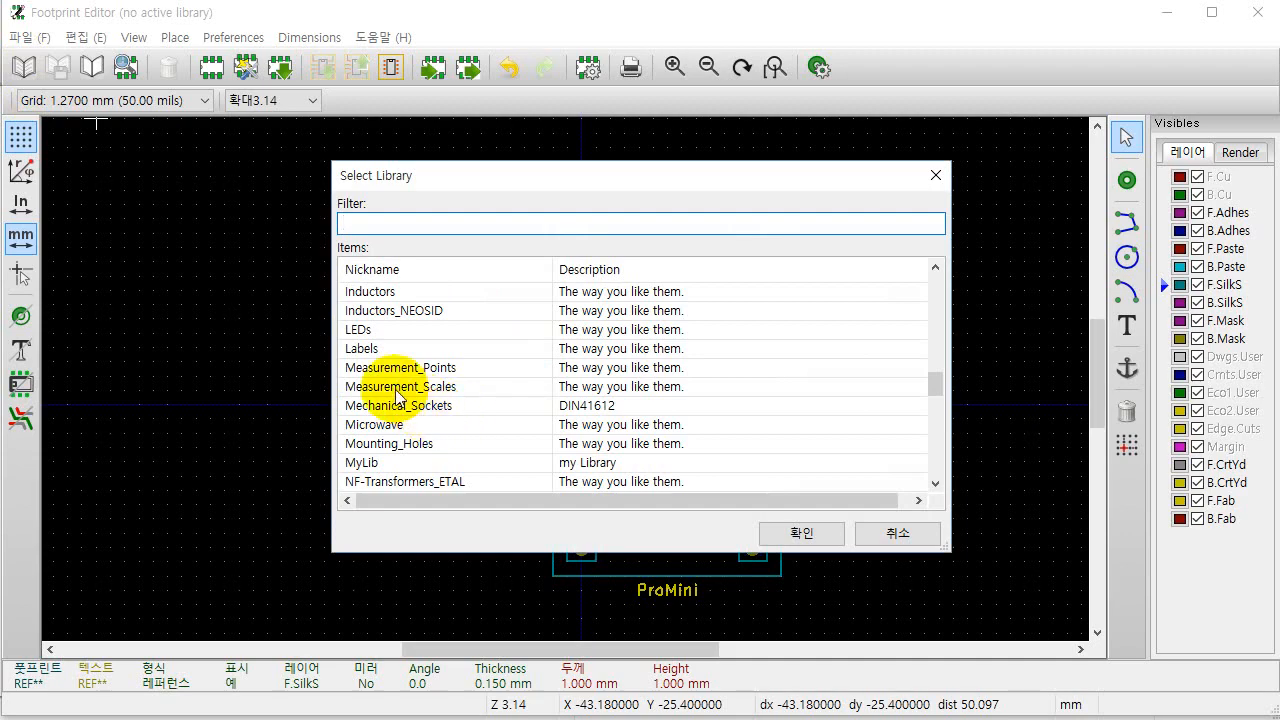
{"action": "left_click", "coordinate": [385, 462]}
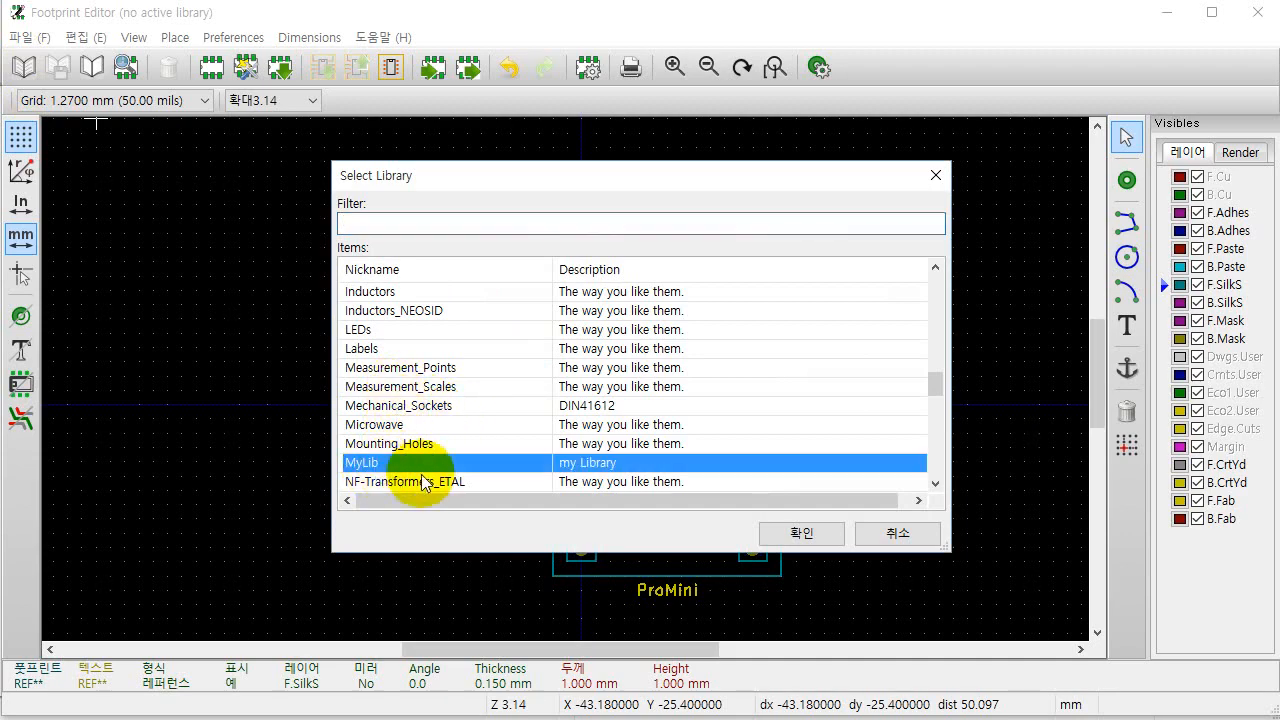
{"action": "left_click", "coordinate": [802, 536]}
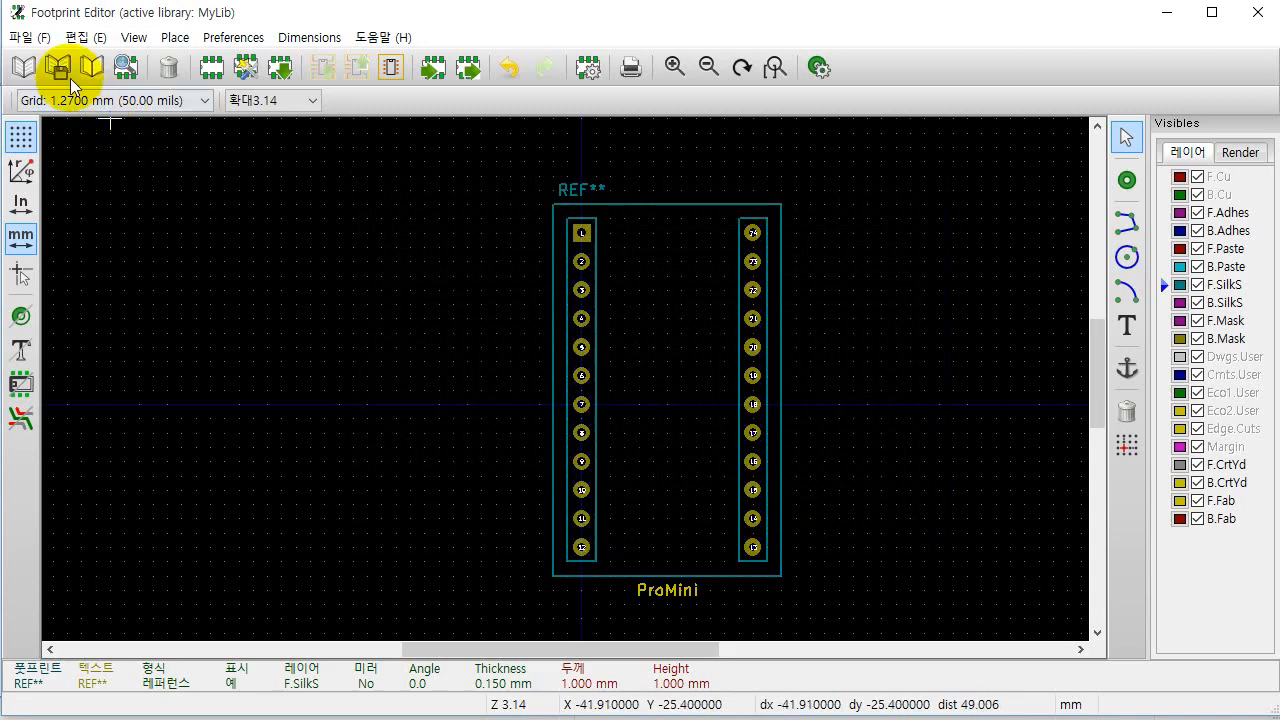
- Save the footprint in the active library under the name ProMini
{"action": "left_click", "coordinate": [30, 38]}
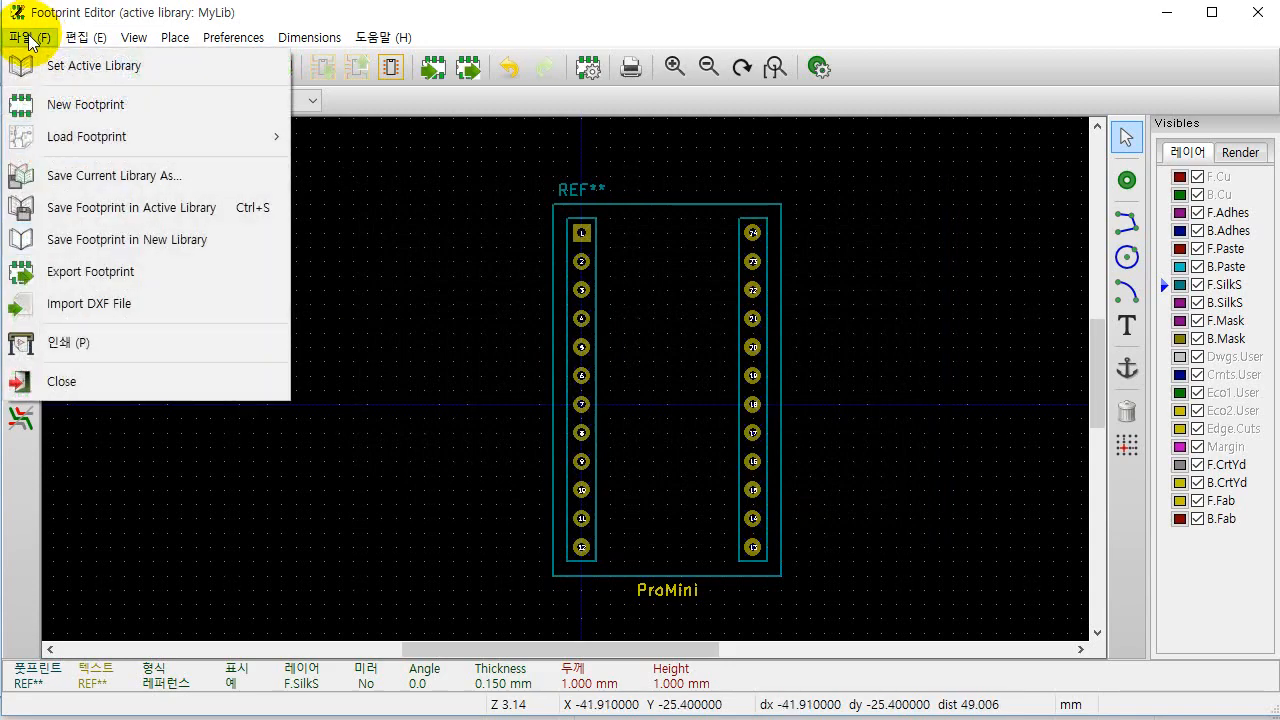
{"action": "left_click", "coordinate": [49, 216]}
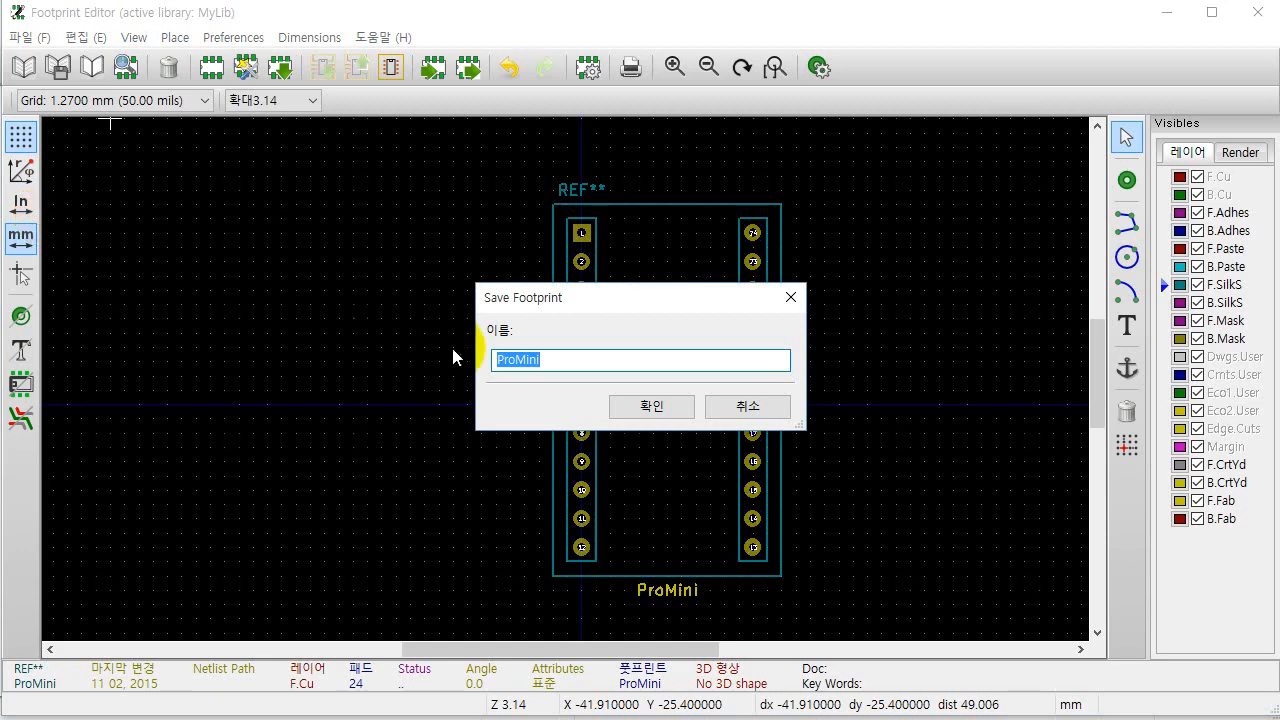
{"action": "left_click_drag", "start_coordinate": [567, 362], "coordinate": [466, 346]}
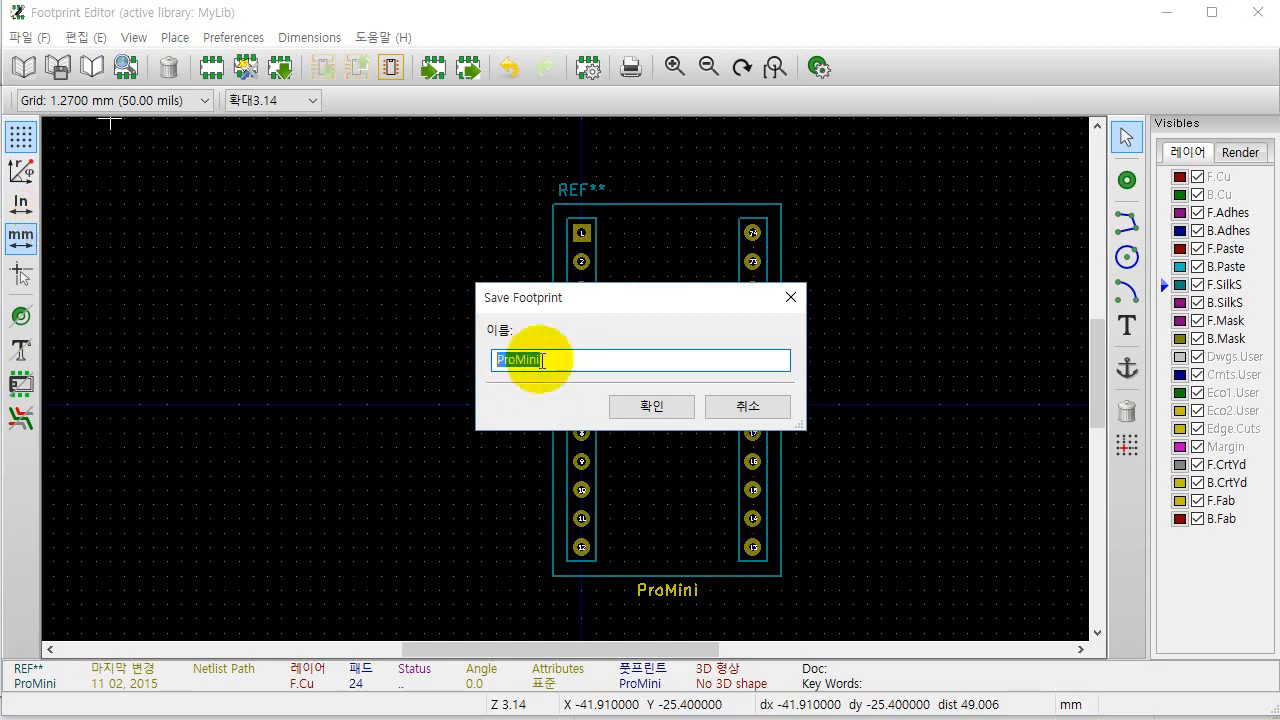
{"action": "left_click", "coordinate": [673, 413]}
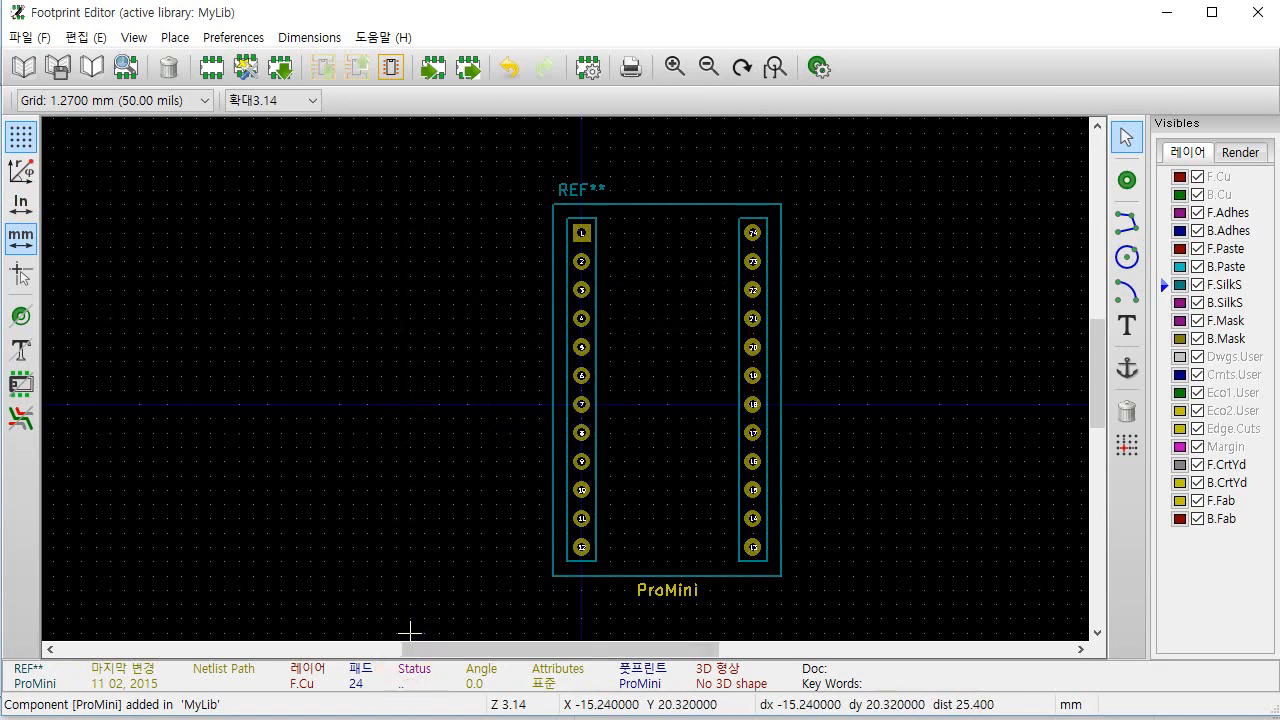
- Switch to File Explorer and examine the footprint and library files in the KiCadWork folder, widening the modified-date column
{"action": "left_click", "coordinate": [400, 719]}
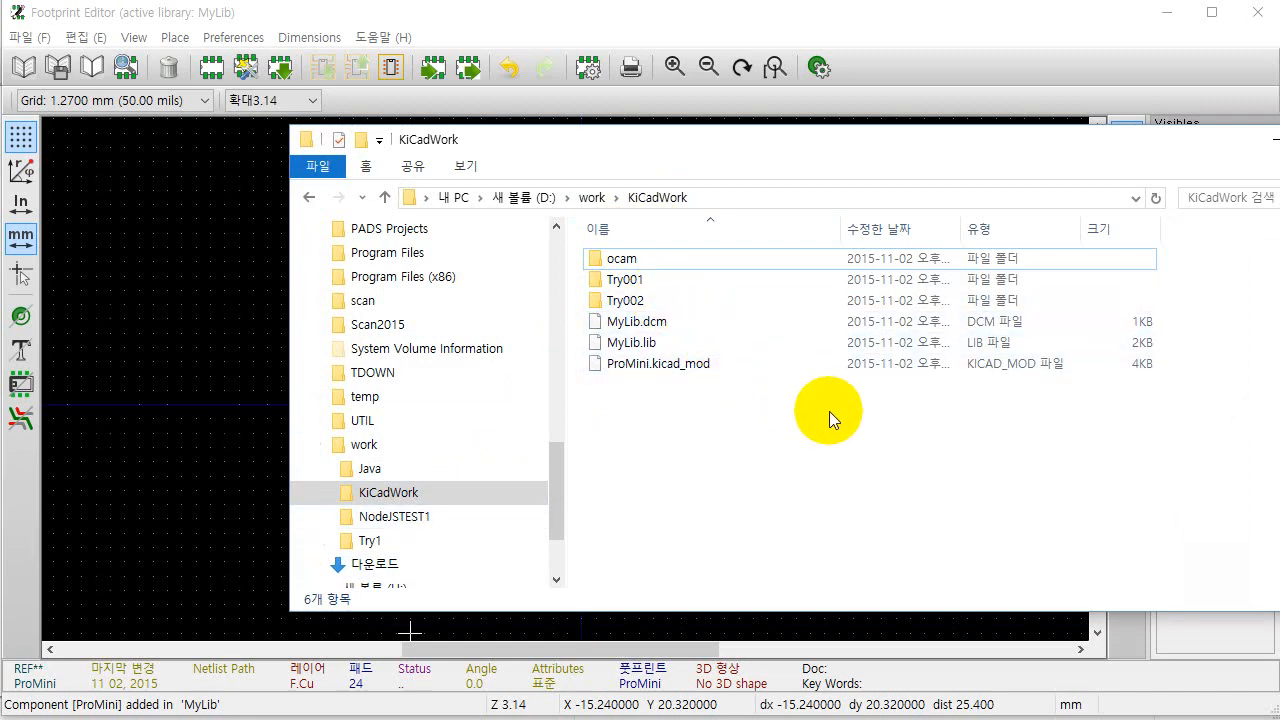
{"action": "left_click", "coordinate": [672, 370]}
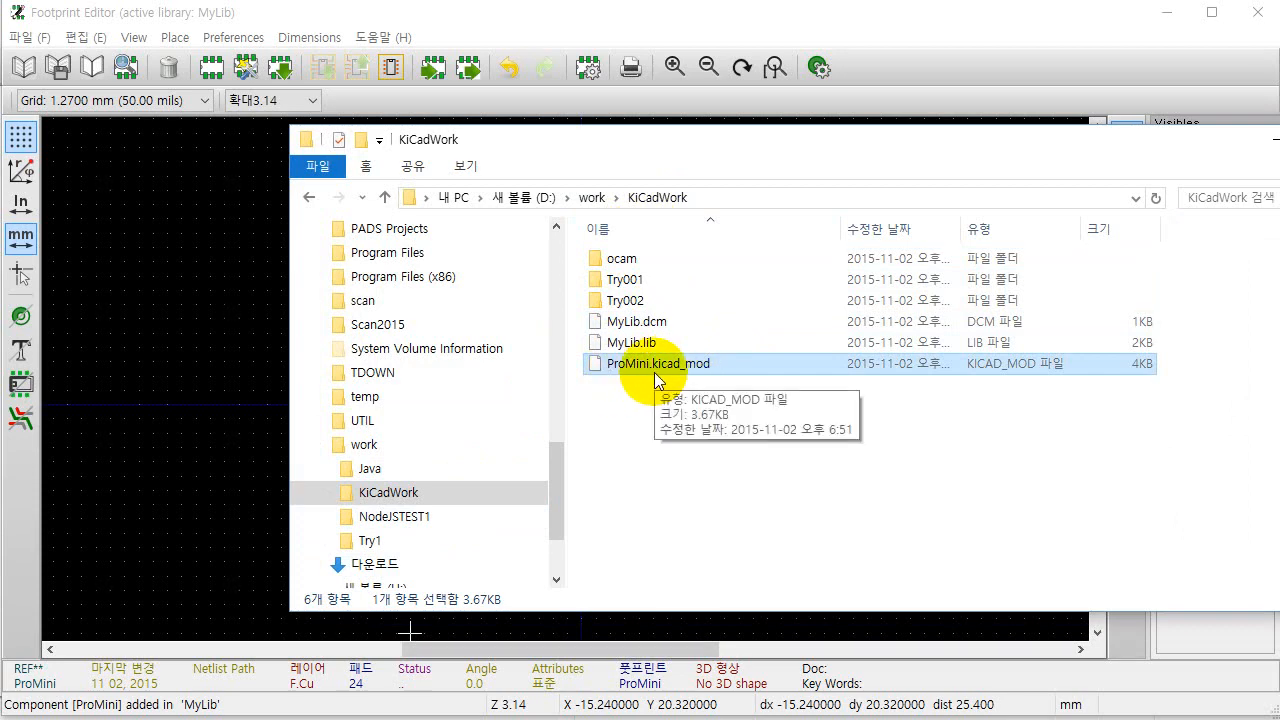
{"action": "left_click", "coordinate": [639, 323]}
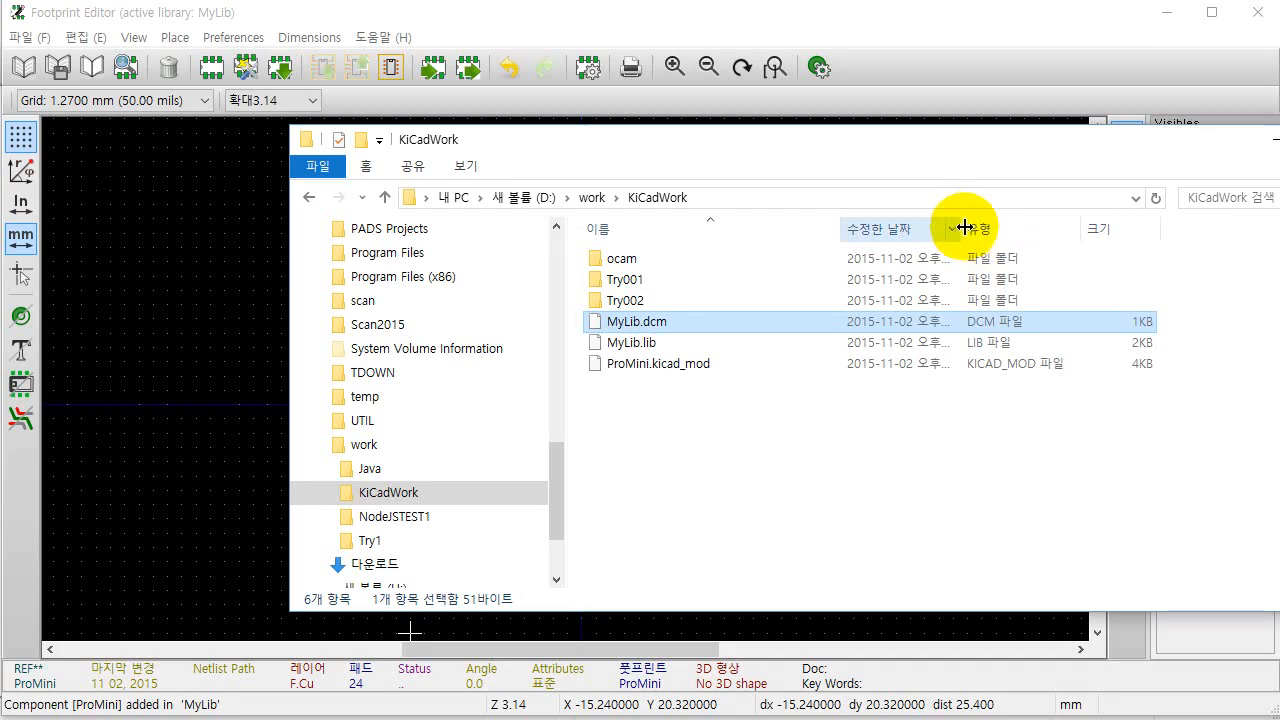
{"action": "left_click_drag", "start_coordinate": [960, 224], "coordinate": [1062, 224]}
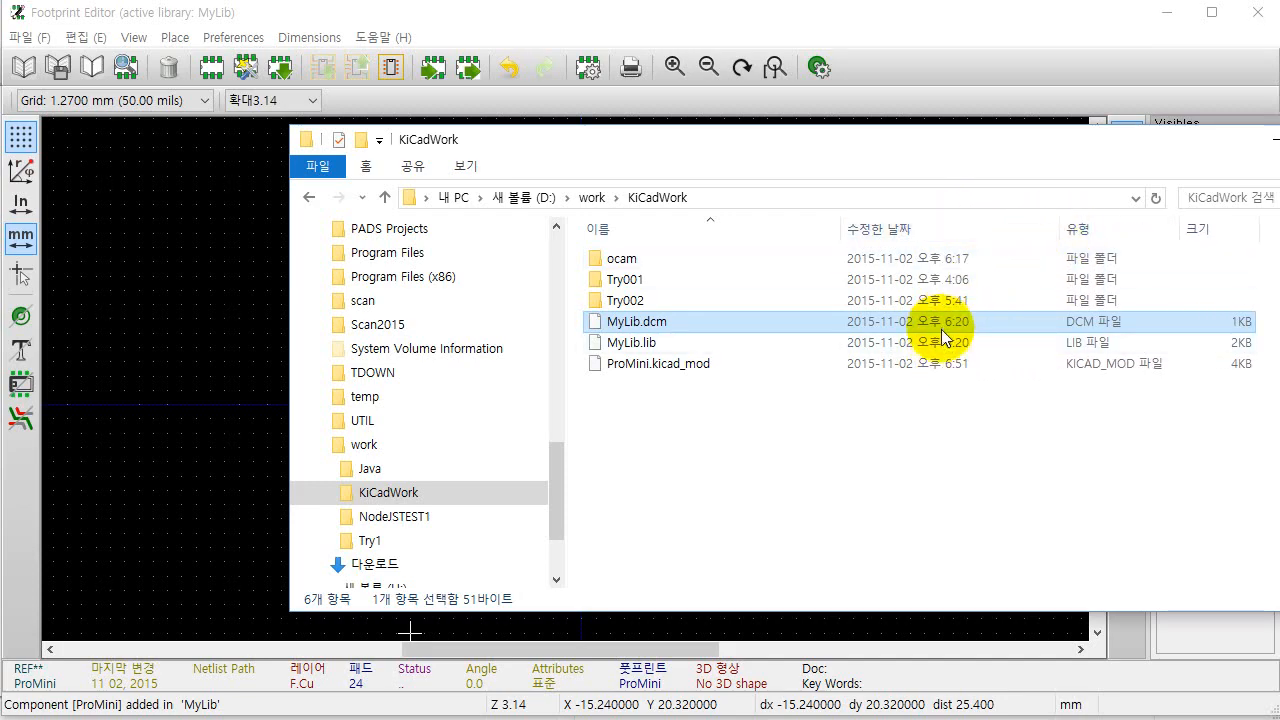
- Close File Explorer, switch to the KiCad project manager and open the board file Try001.kicad_pcb
{"action": "left_click", "coordinate": [1260, 142]}
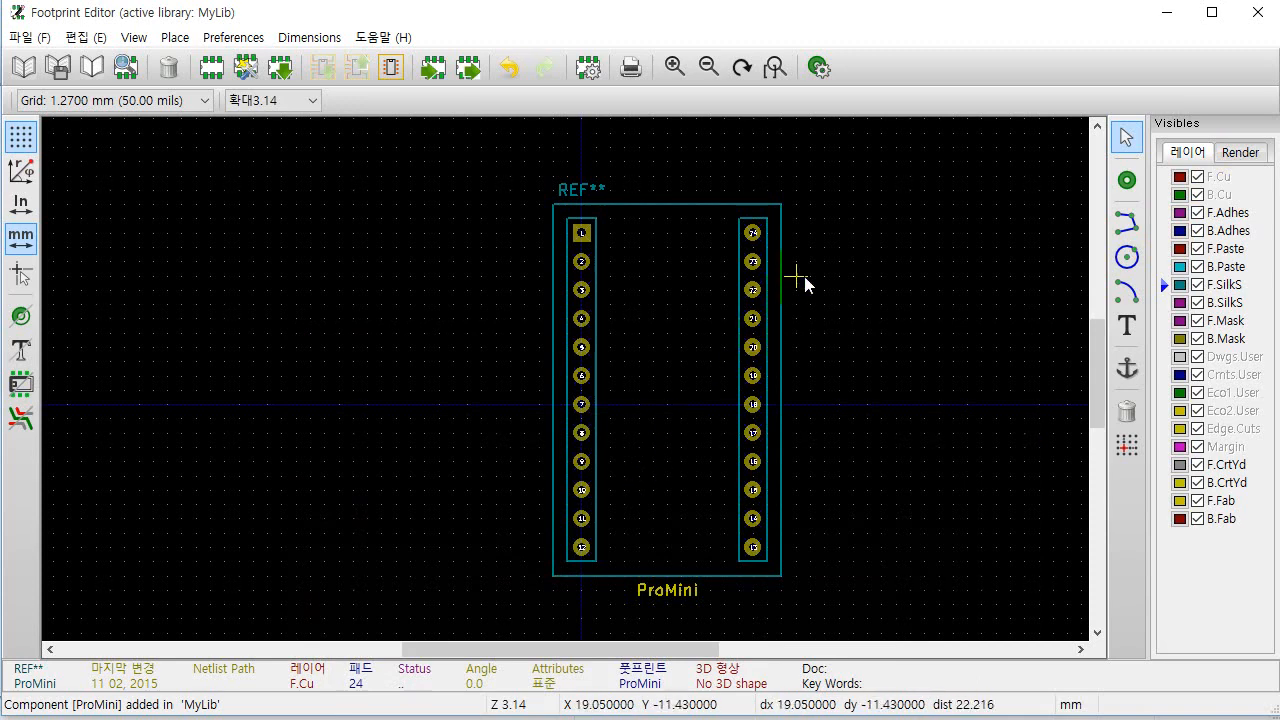
{"action": "left_click", "coordinate": [1164, 13]}
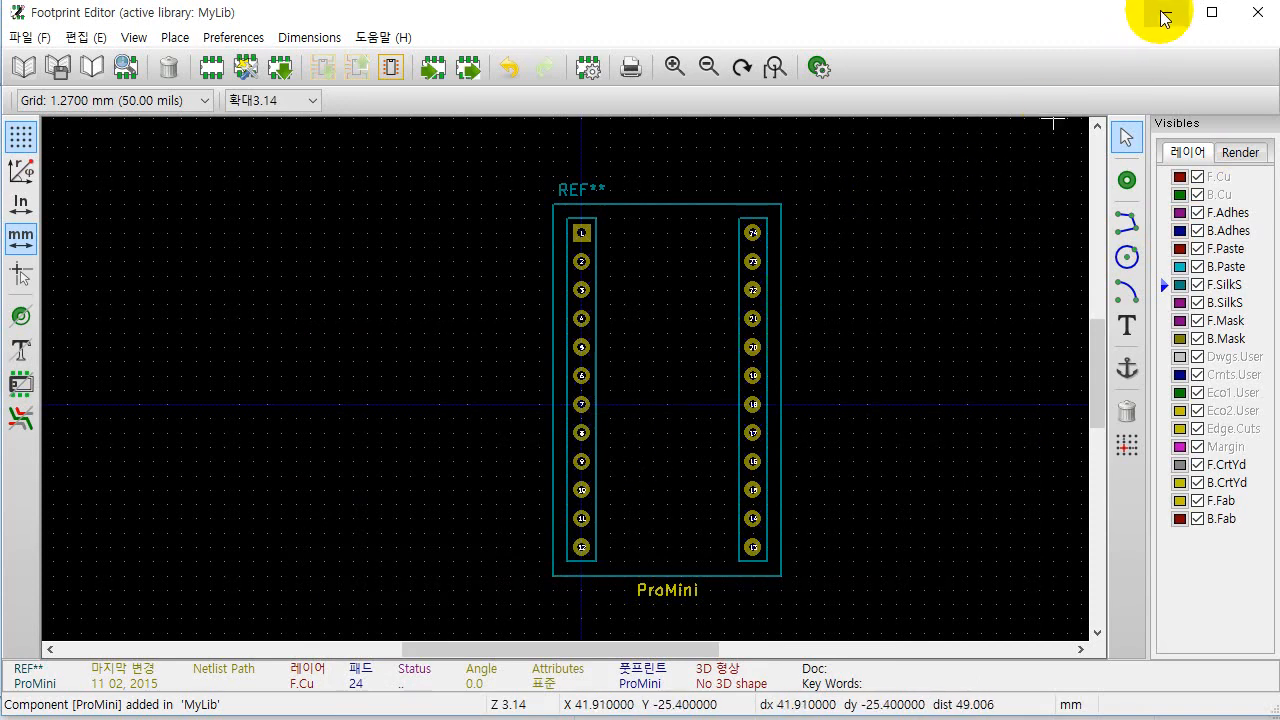
{"action": "left_click", "coordinate": [1165, 13]}
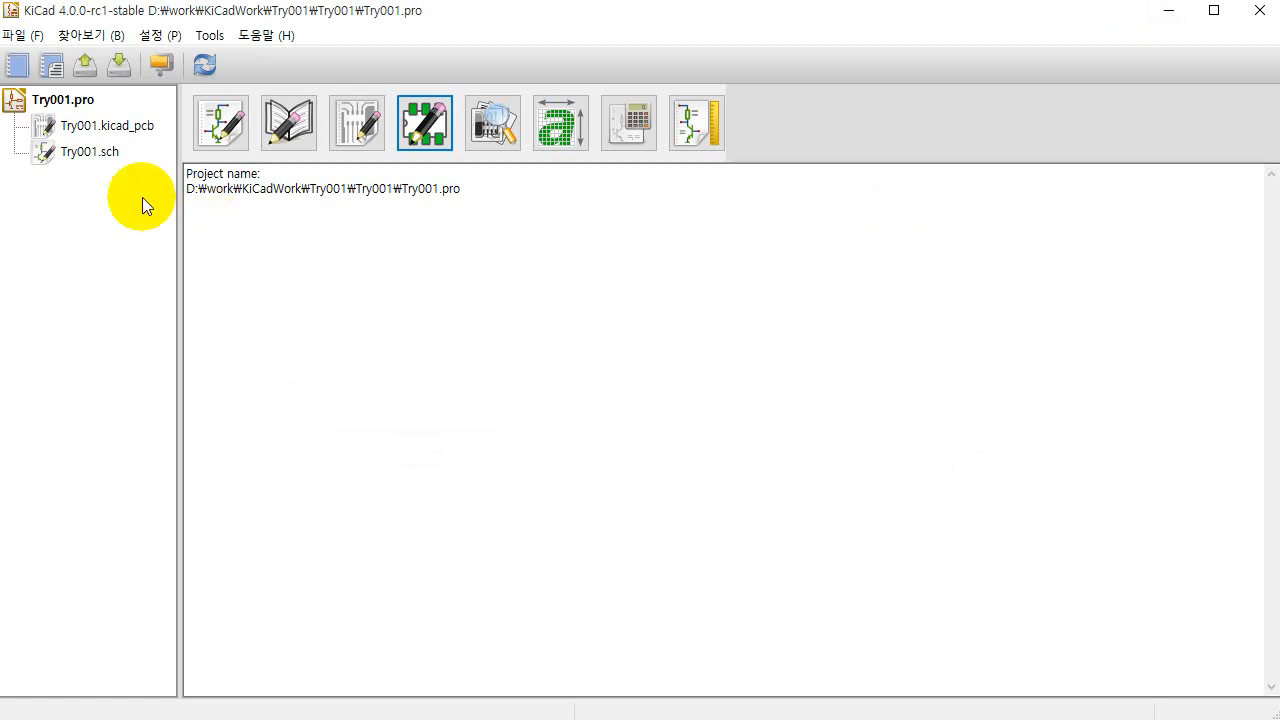
{"action": "left_click", "coordinate": [121, 127]}
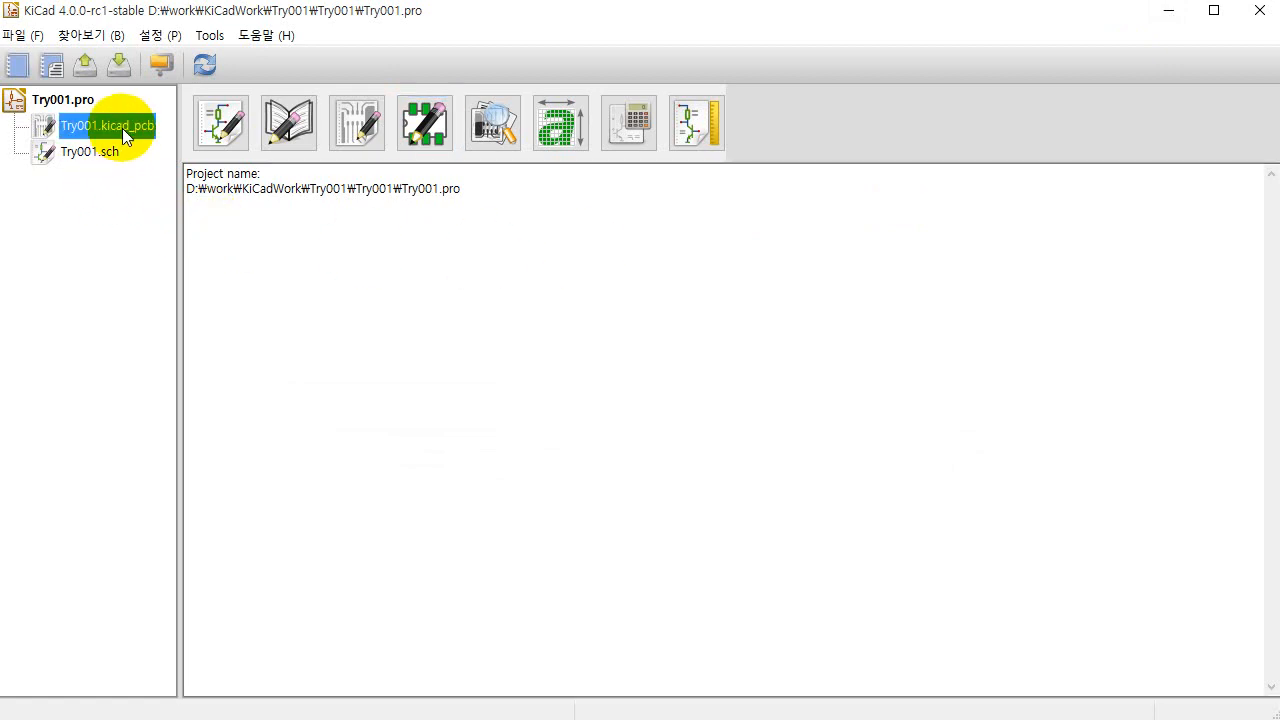
{"action": "double_click", "coordinate": [70, 132]}
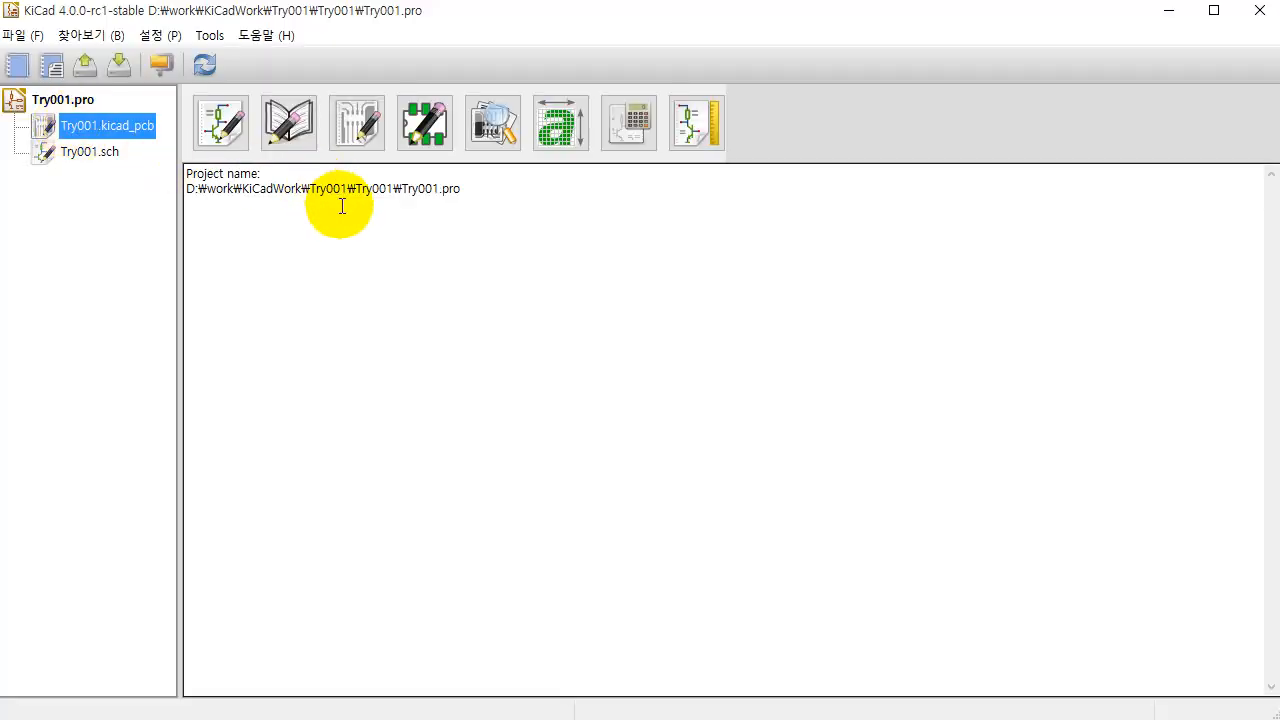
- Minimise the project manager, then move and resize the Pcbnew window so that it fits the screen
{"action": "left_click", "coordinate": [1170, 10]}
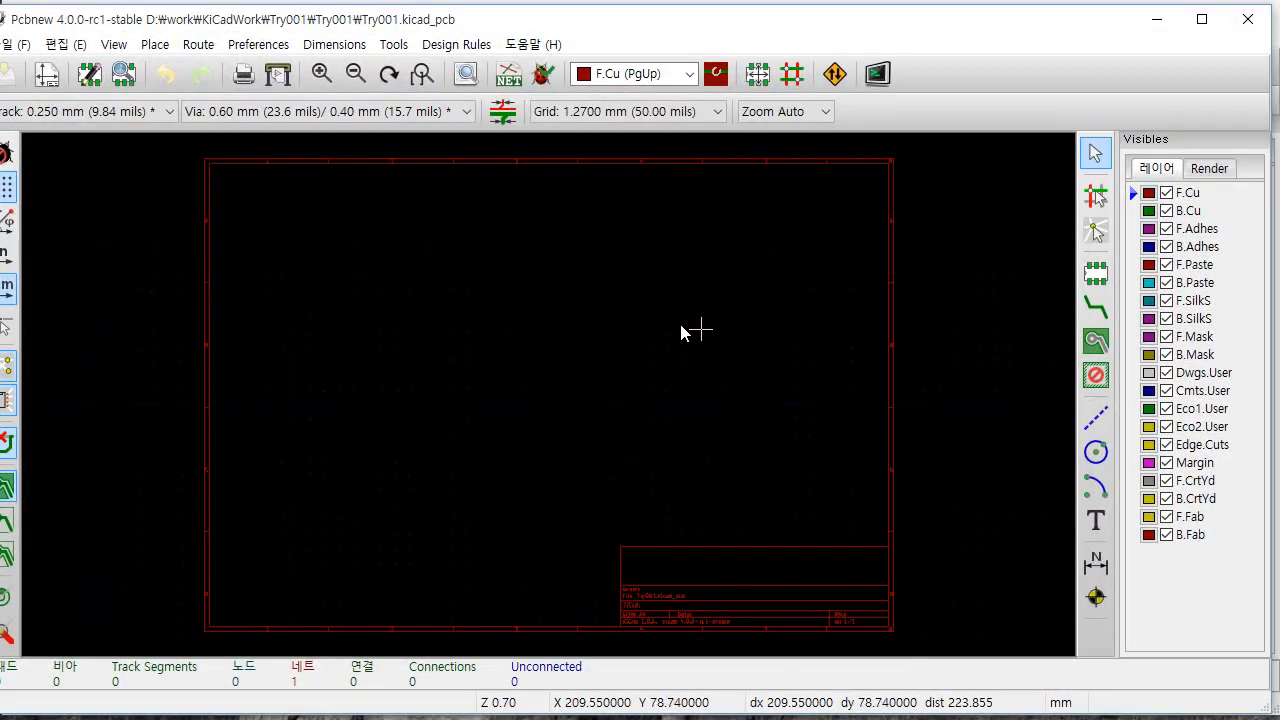
{"action": "left_click_drag", "start_coordinate": [240, 19], "coordinate": [260, 11]}
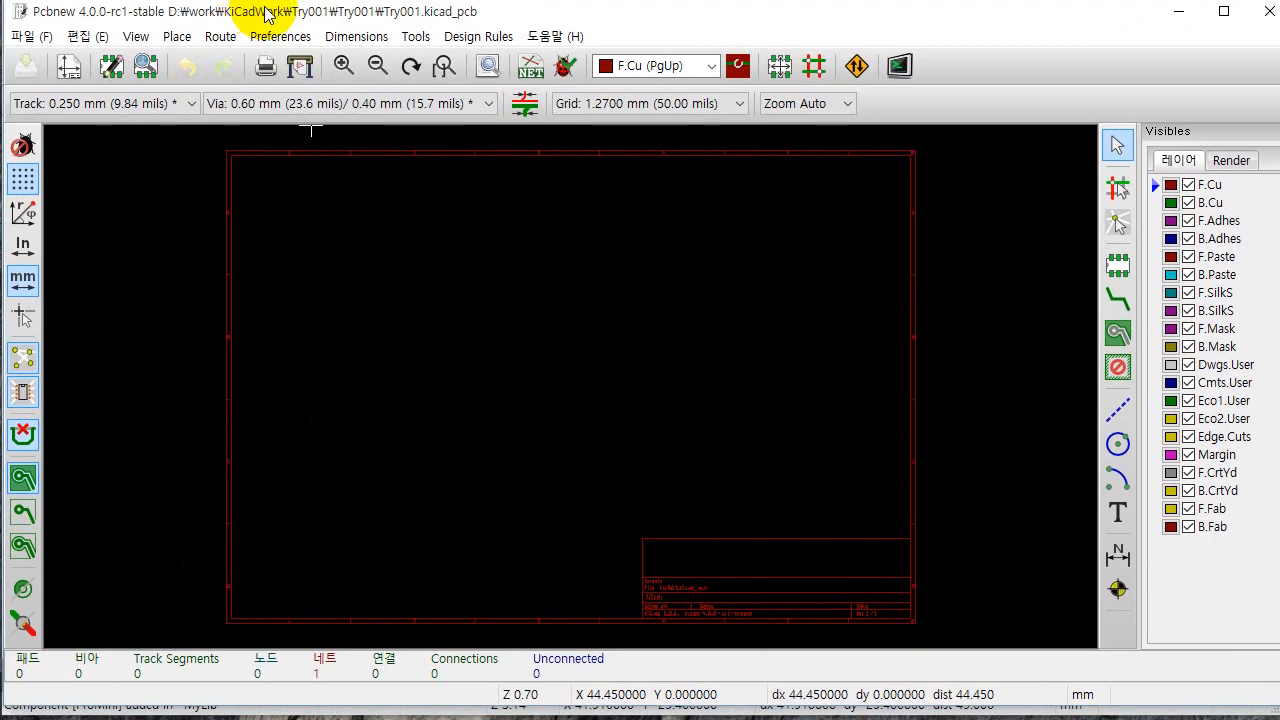
{"action": "left_click_drag", "start_coordinate": [1279, 47], "coordinate": [1277, 77]}
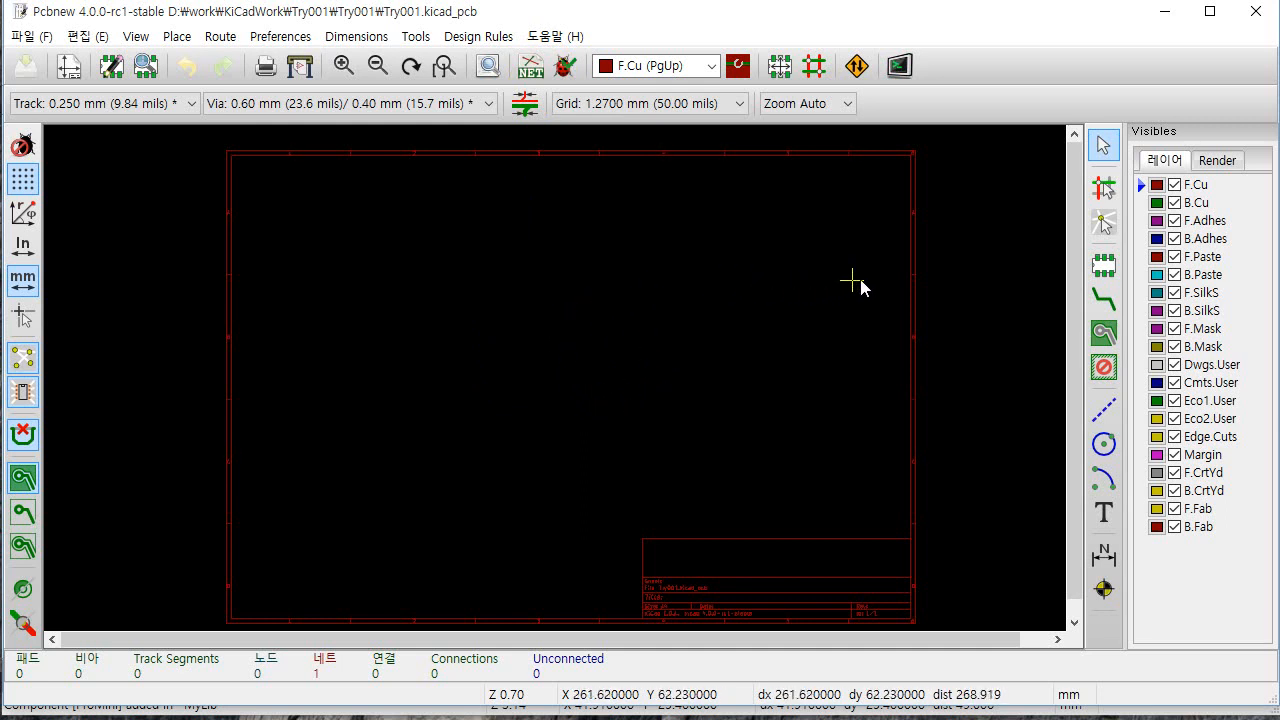
- Start adding a footprint near the middle of the board sheet and open the footprint library browser for choosing it
{"action": "left_click", "coordinate": [1103, 266]}
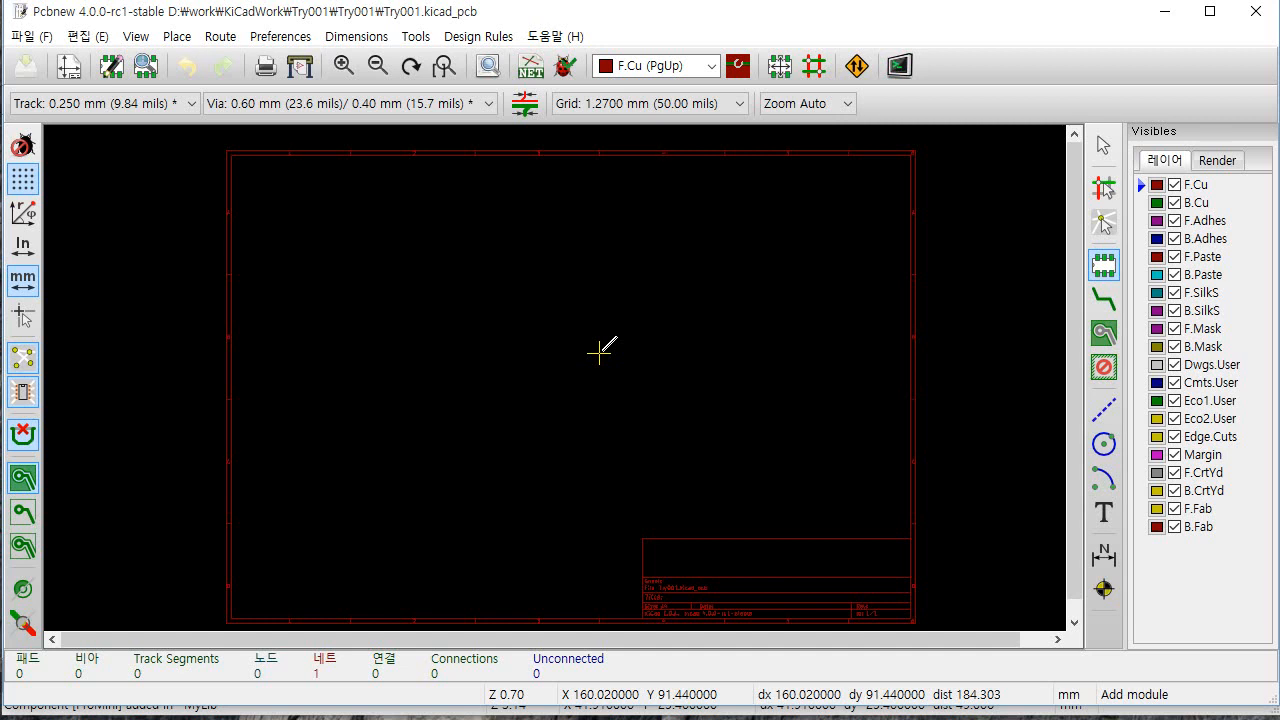
{"action": "left_click", "coordinate": [600, 351]}
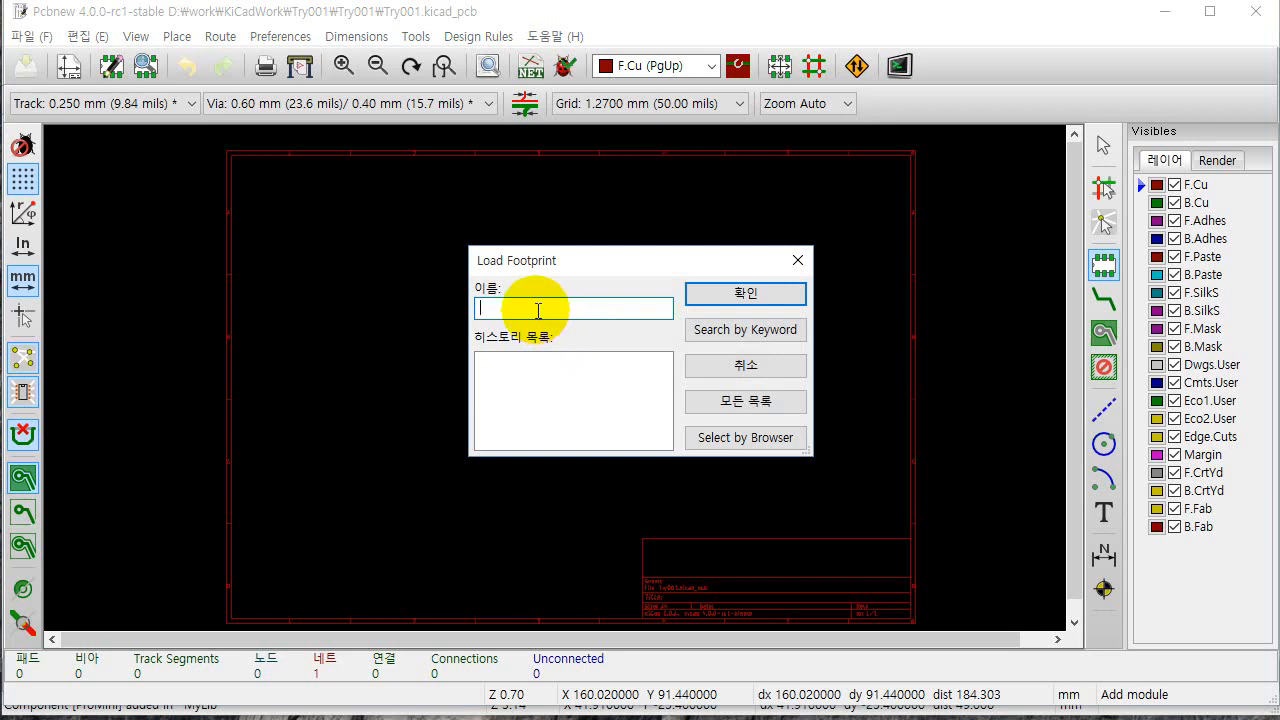
{"action": "left_click_drag", "start_coordinate": [571, 259], "coordinate": [602, 259]}
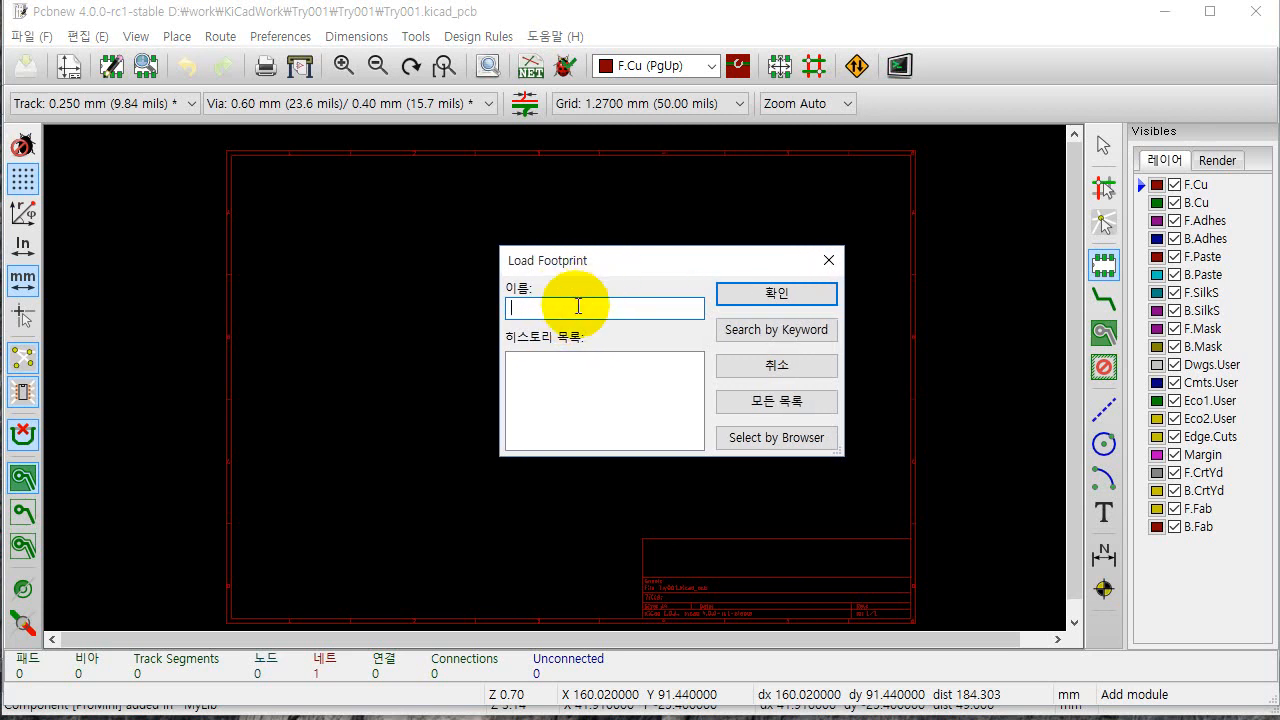
{"action": "left_click", "coordinate": [776, 438]}
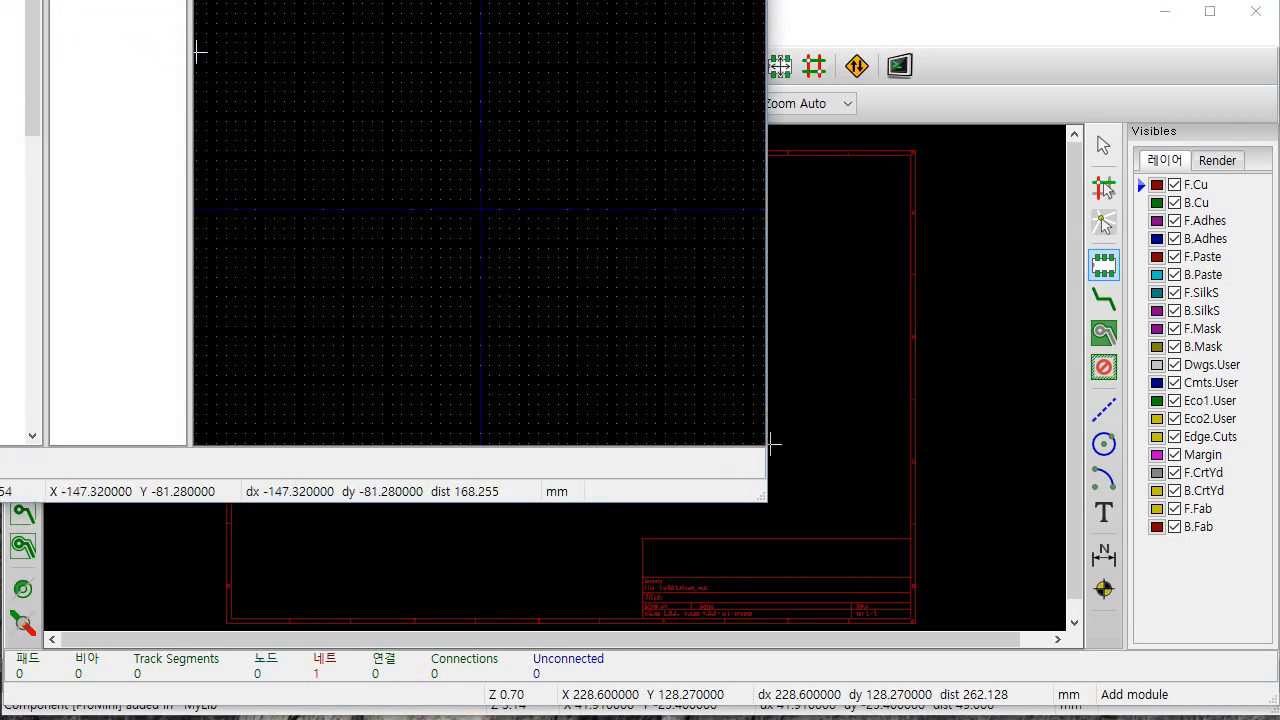
- Choose the ProMini footprint from the MyLib library and place it near the middle of the board sheet
{"action": "left_click_drag", "start_coordinate": [100, 0], "coordinate": [493, 39]}
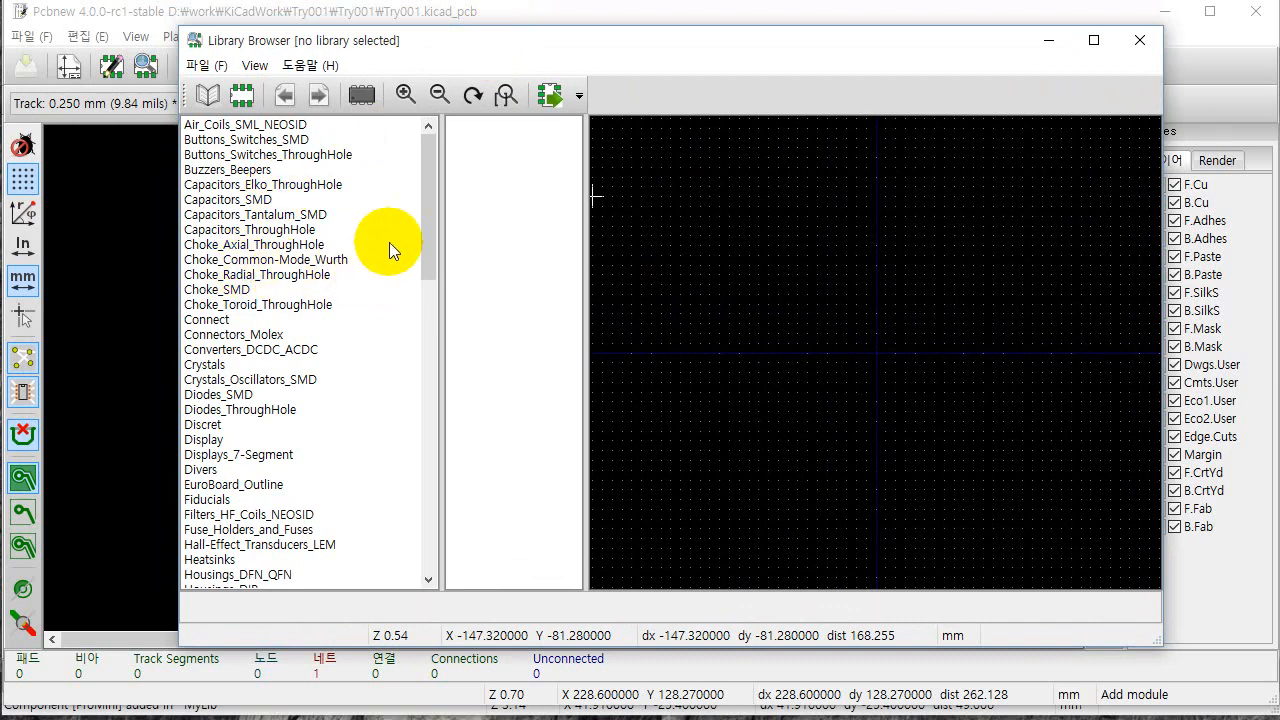
{"action": "left_click_drag", "start_coordinate": [431, 214], "coordinate": [441, 368]}
{"action": "left_click", "coordinate": [204, 443]}
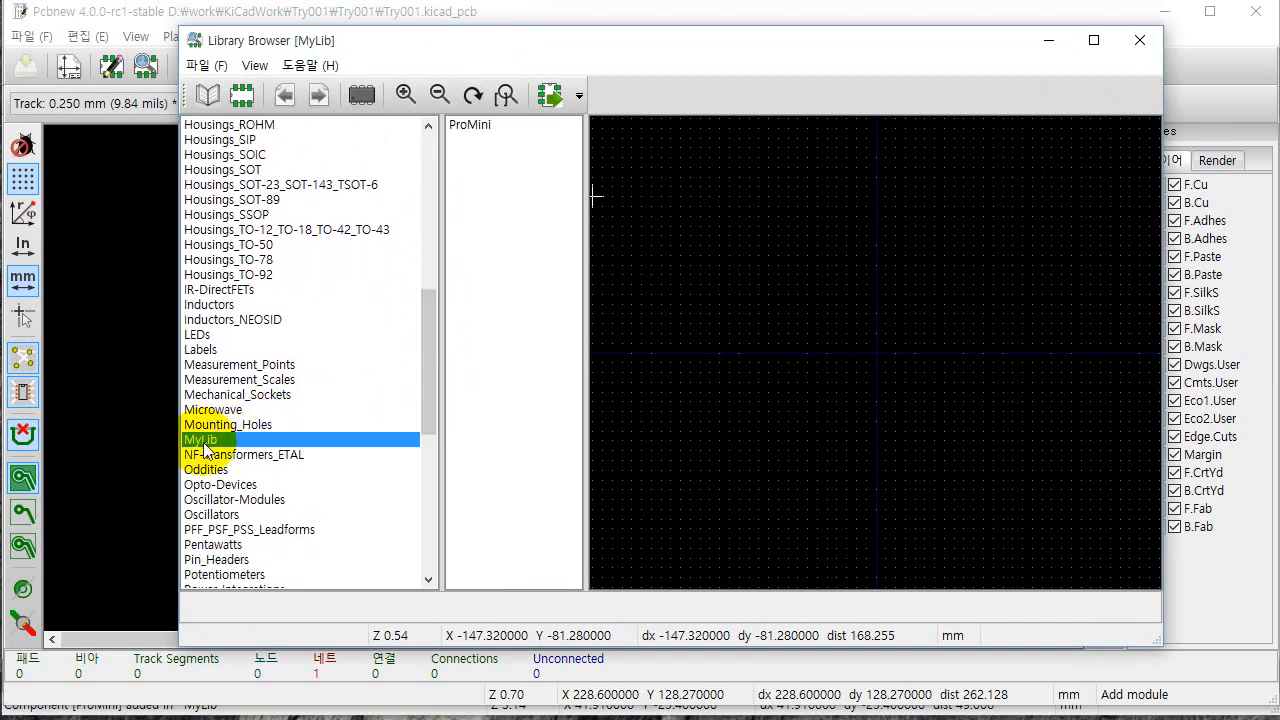
{"action": "left_click", "coordinate": [464, 126]}
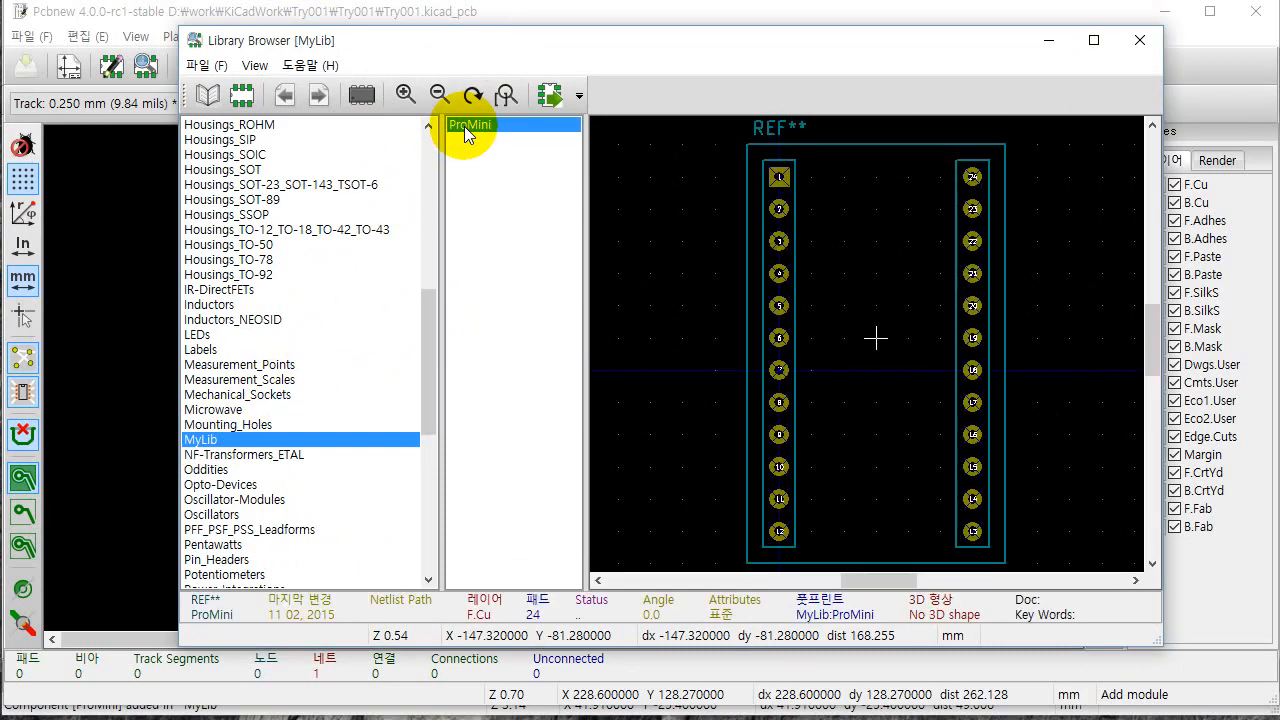
{"action": "double_click", "coordinate": [464, 126]}
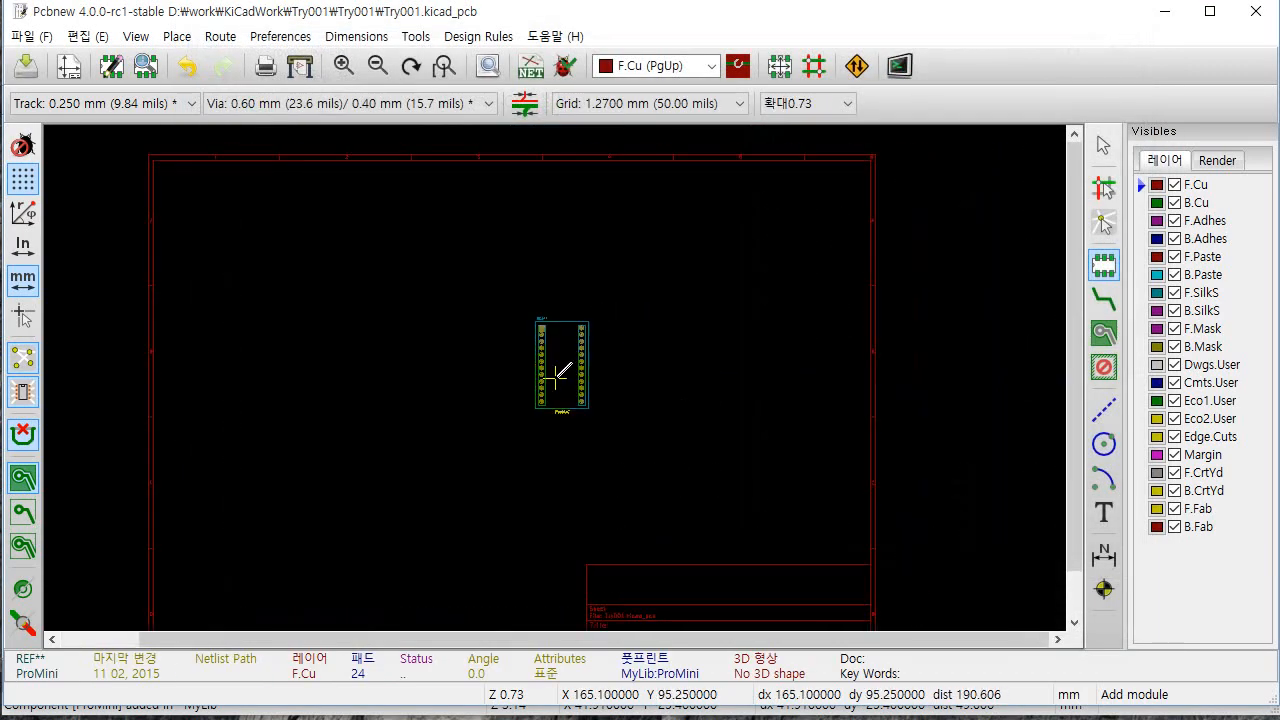
{"action": "scroll", "coordinate": [556, 377], "scroll_direction": "up", "scroll_amount": 5}
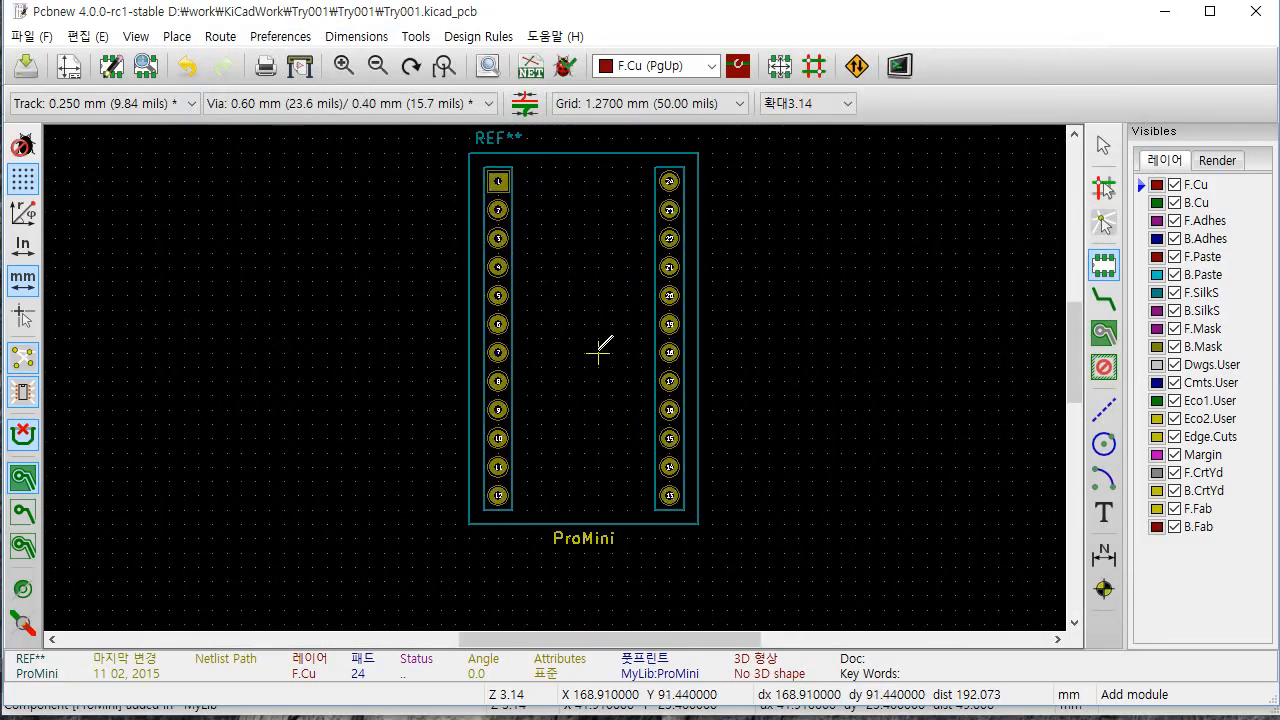